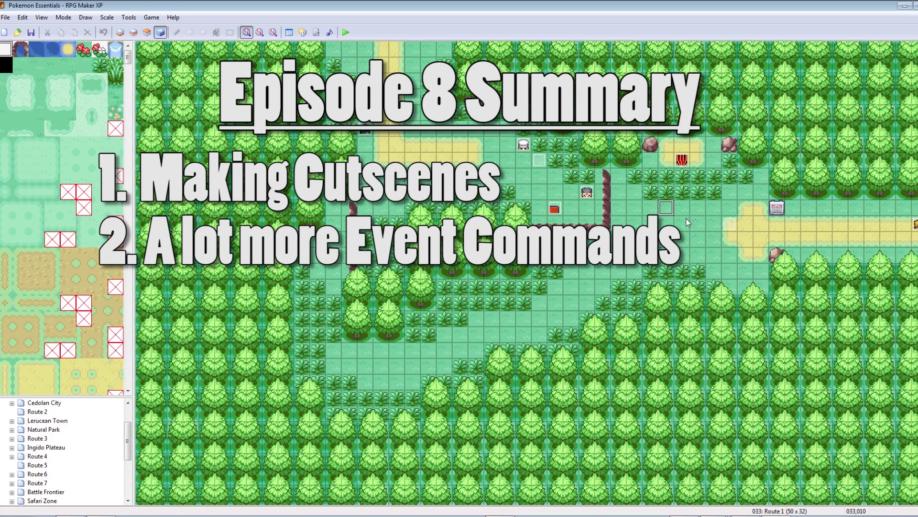
- Examine the first two pages of available event commands from a new event on Route 1 tile 034,011, without keeping the event
click(732, 225)
key(Delete)
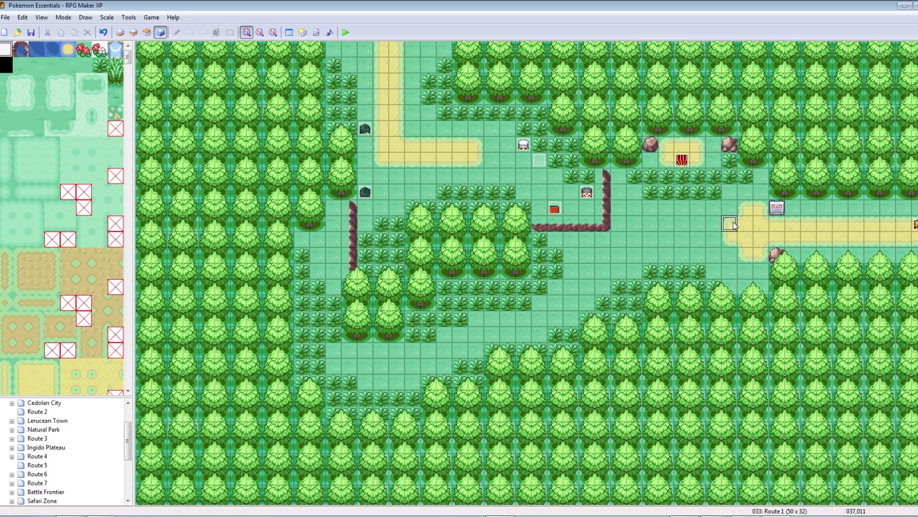
click(676, 229)
right_click(675, 228)
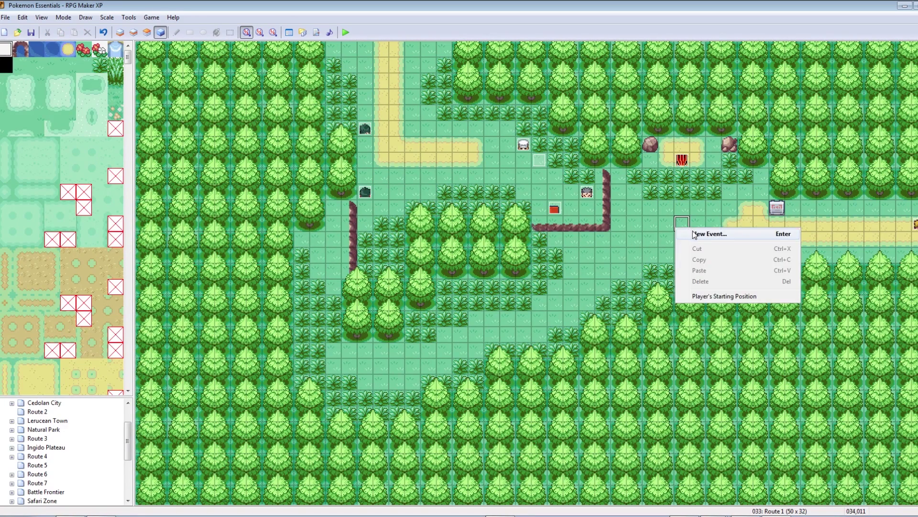
click(695, 233)
right_click(458, 169)
click(478, 178)
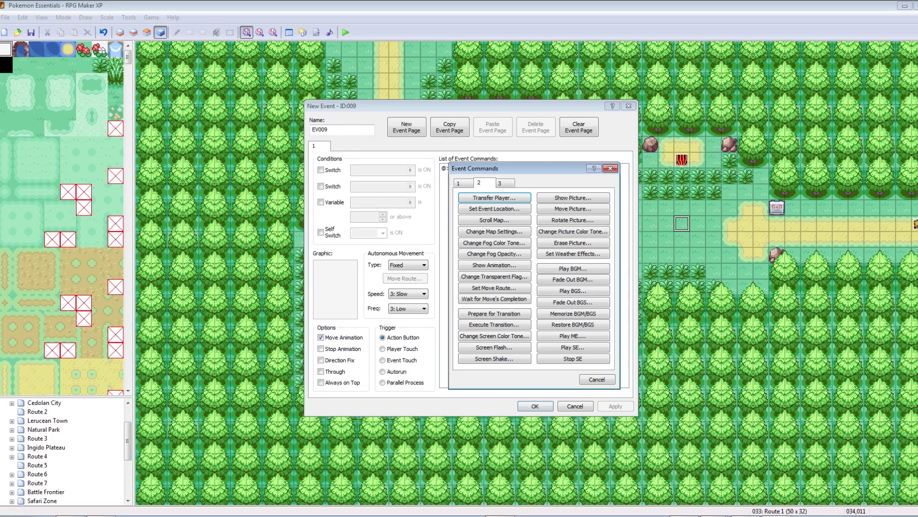
click(463, 183)
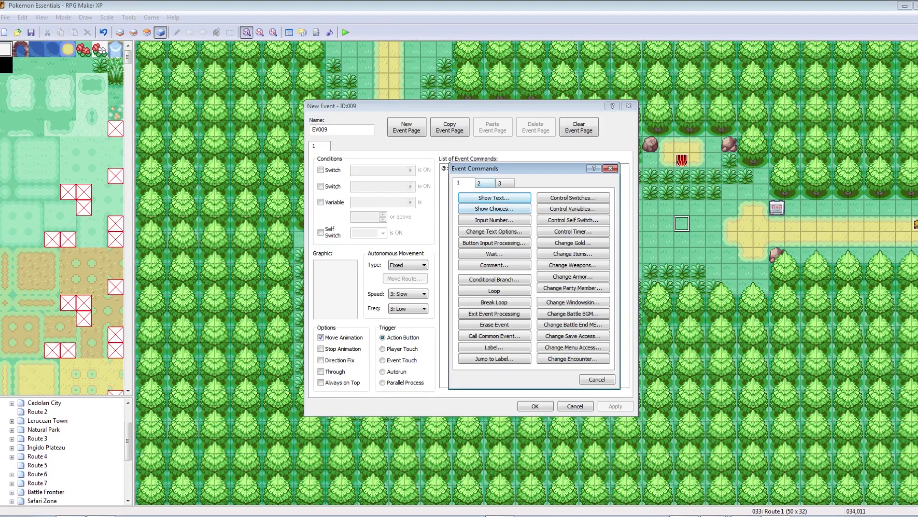
click(484, 183)
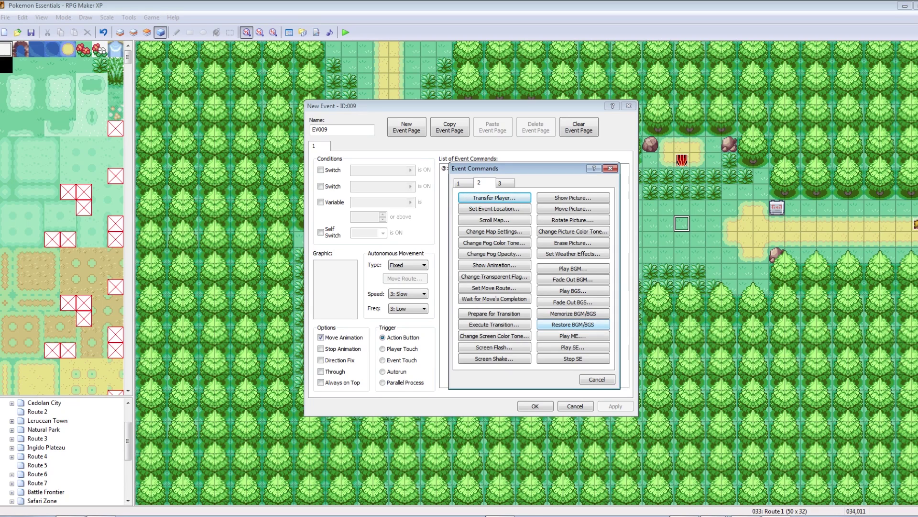
key(Escape)
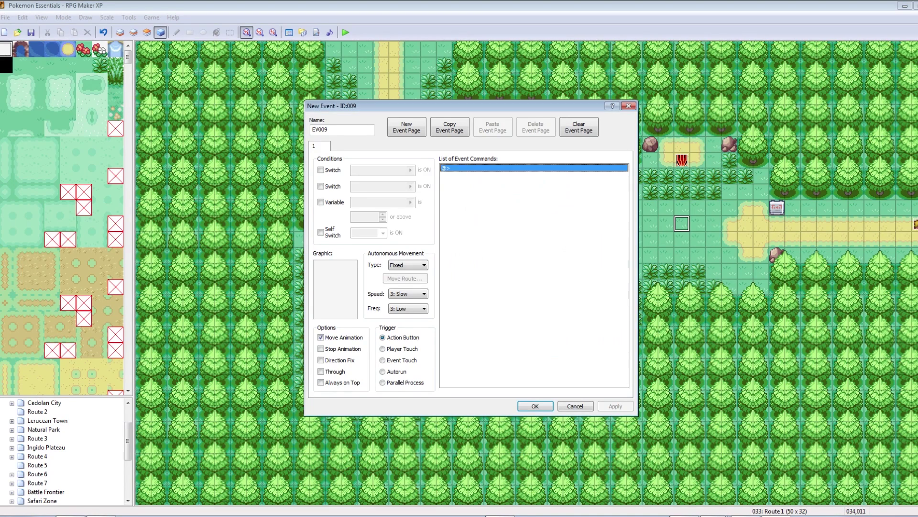
key(Escape)
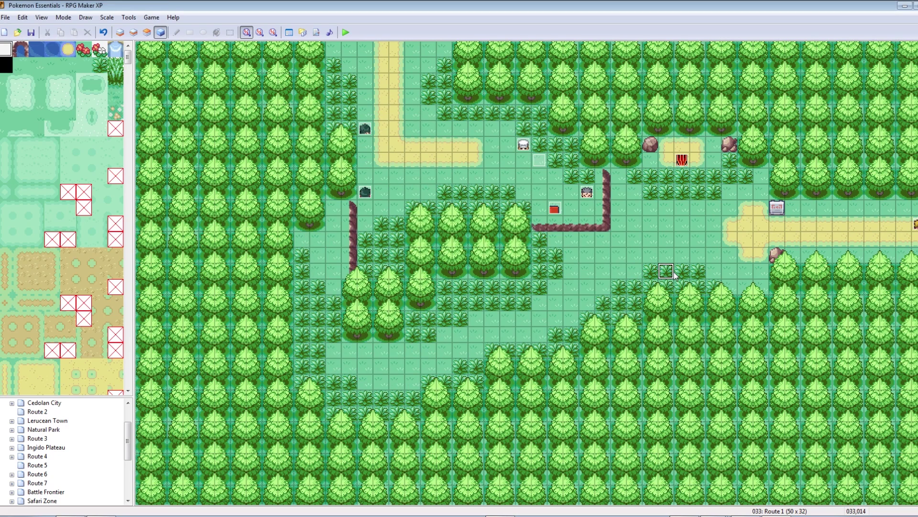
- Delete the red event on Route 1 tile 026,010, beside the brown ledge
click(775, 225)
click(555, 208)
key(Delete)
- Create a new event on tile 026,010 and start a Transfer Player command in it
right_click(563, 211)
click(574, 214)
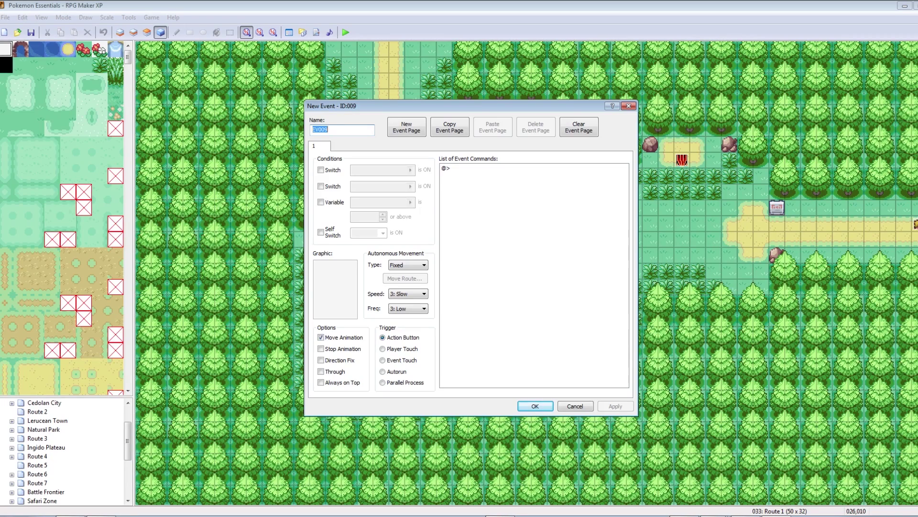
double_click(526, 168)
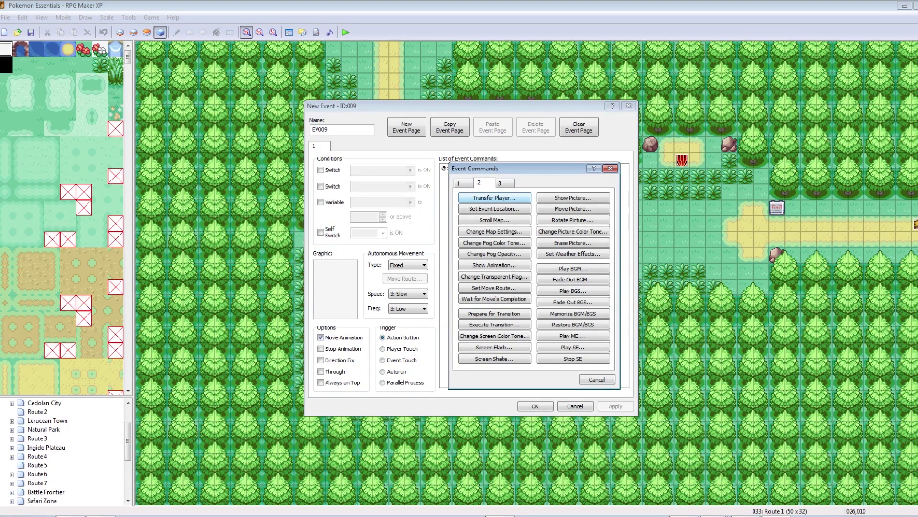
click(494, 198)
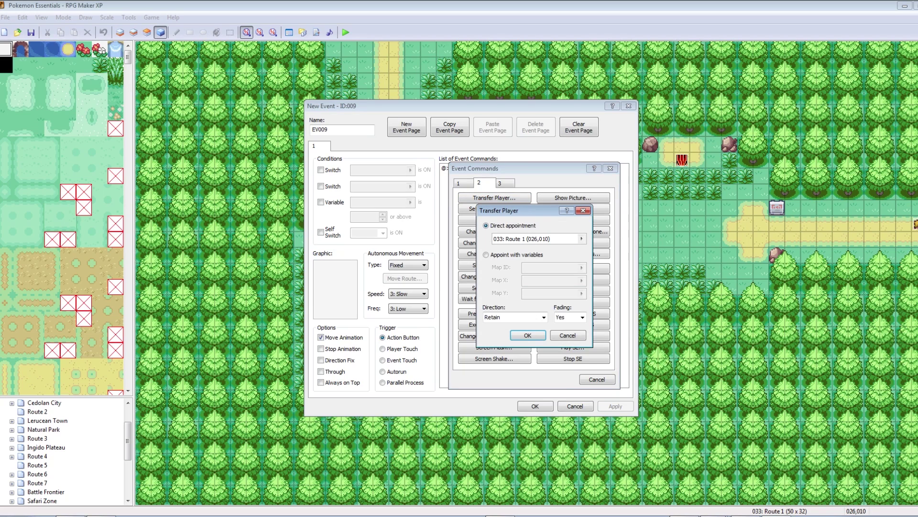
double_click(535, 239)
drag(731, 267, 731, 243)
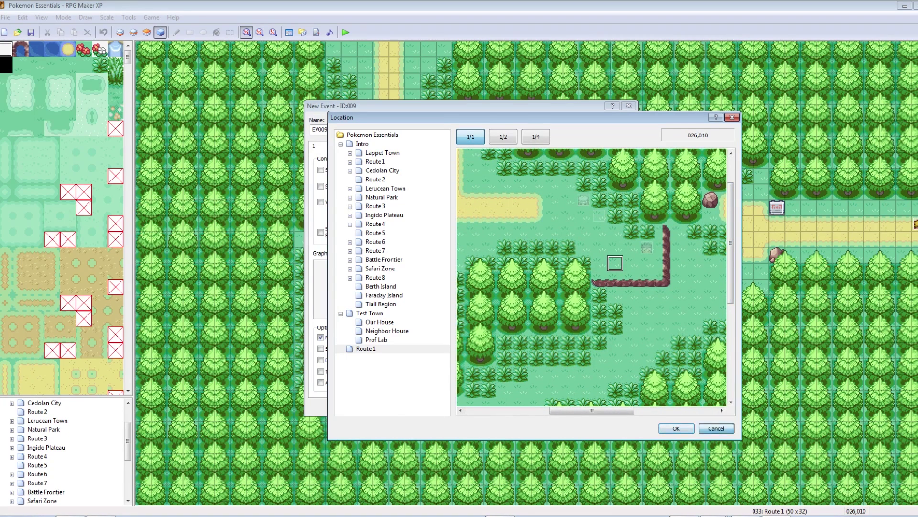
click(716, 428)
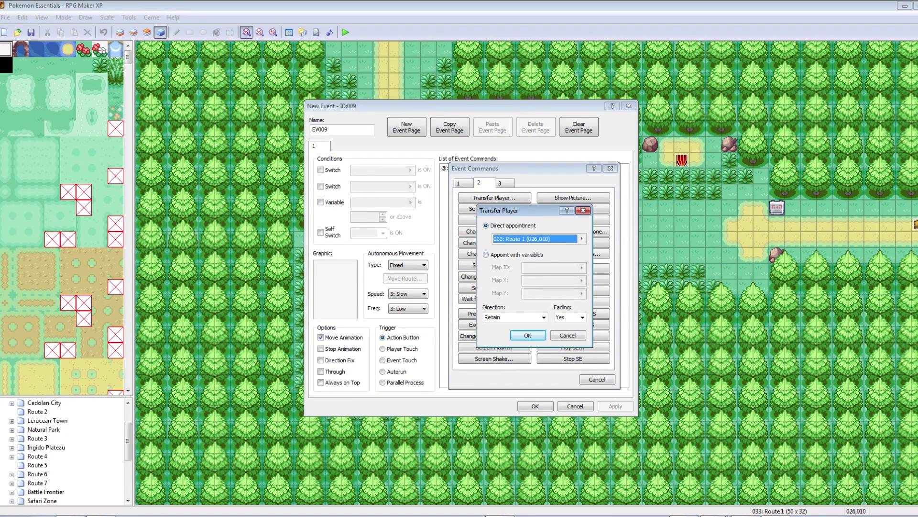
- Set the transfer destination to Route 1 tile 016,000, at the upper end of the sand path
click(581, 239)
drag(593, 410, 550, 410)
key(Up)
key(Up)
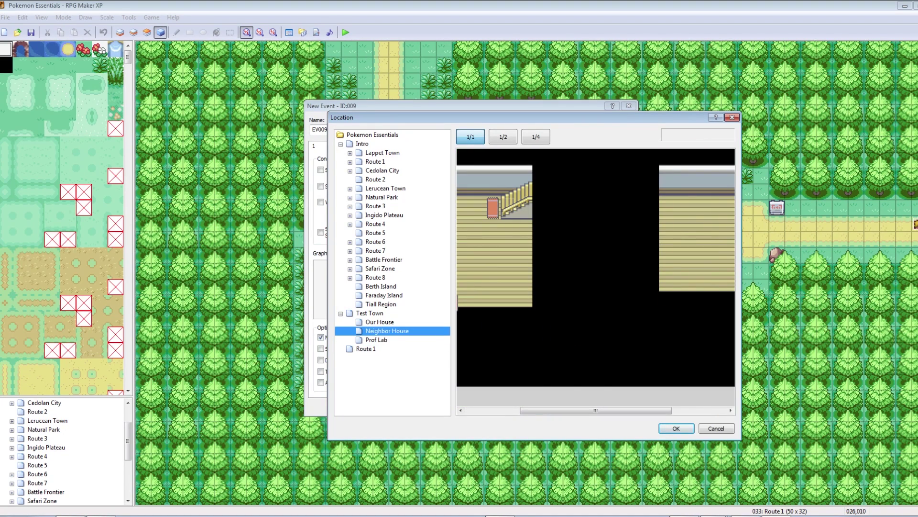
click(366, 349)
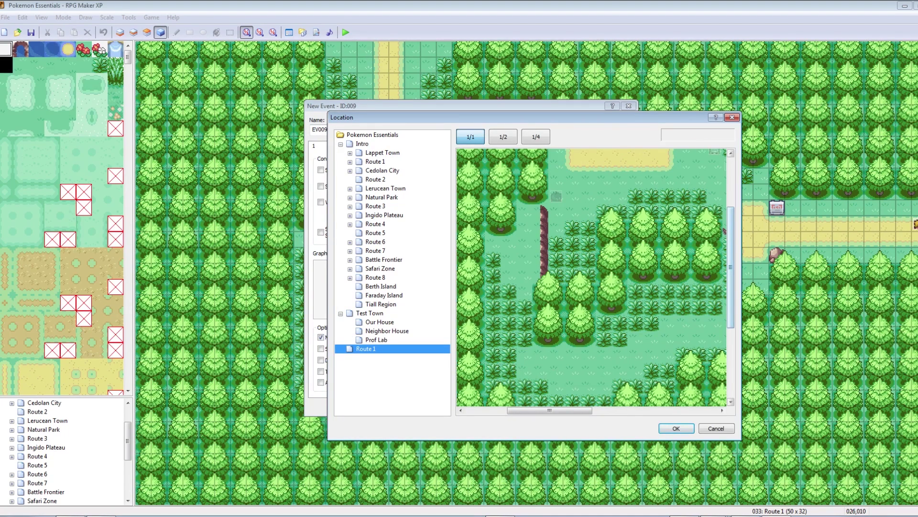
scroll(591, 277, up, 3)
click(588, 156)
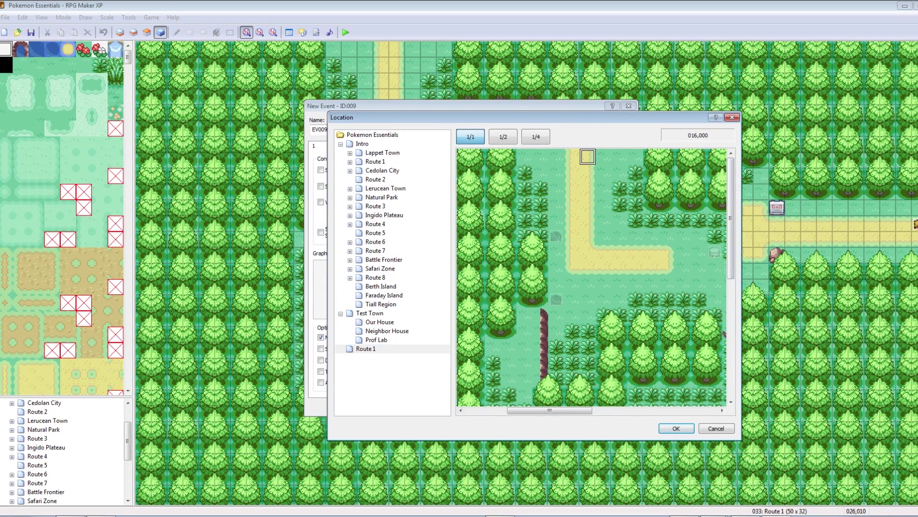
click(677, 428)
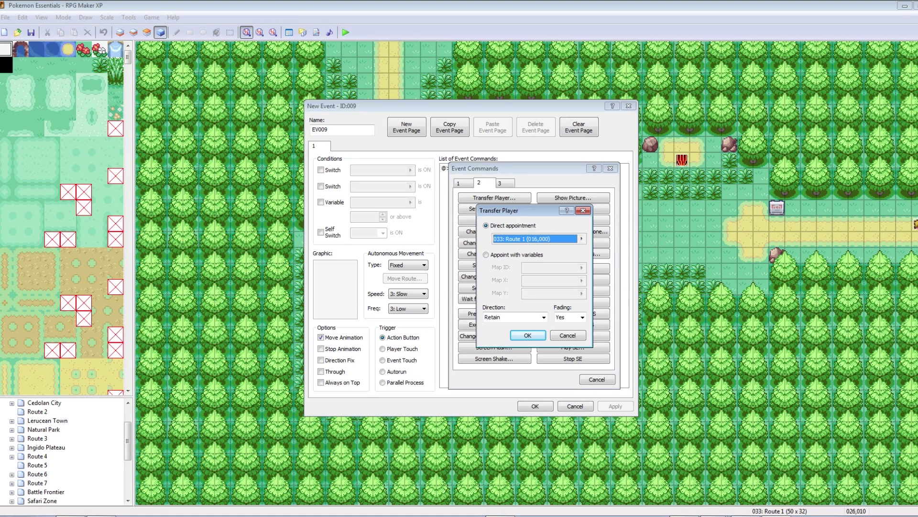
- Set the transferred player's direction to Down and save the new event with its Transfer Player command
click(543, 317)
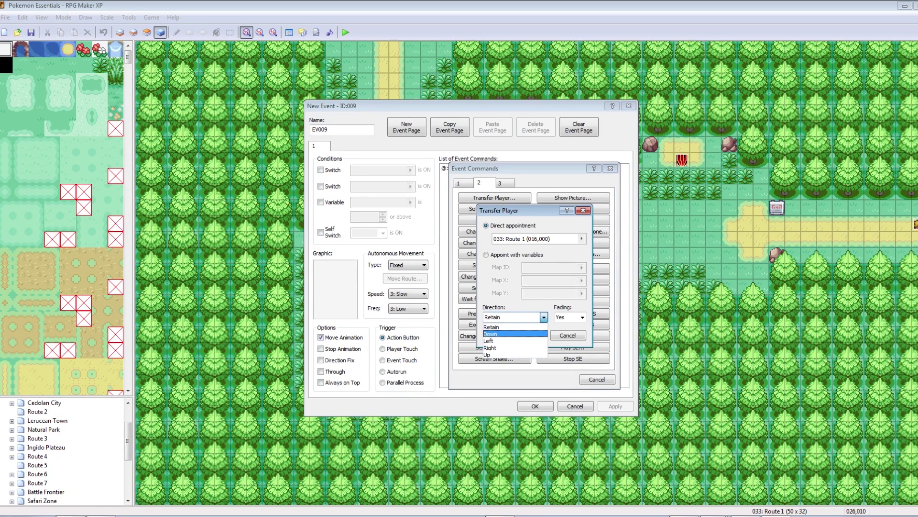
click(515, 333)
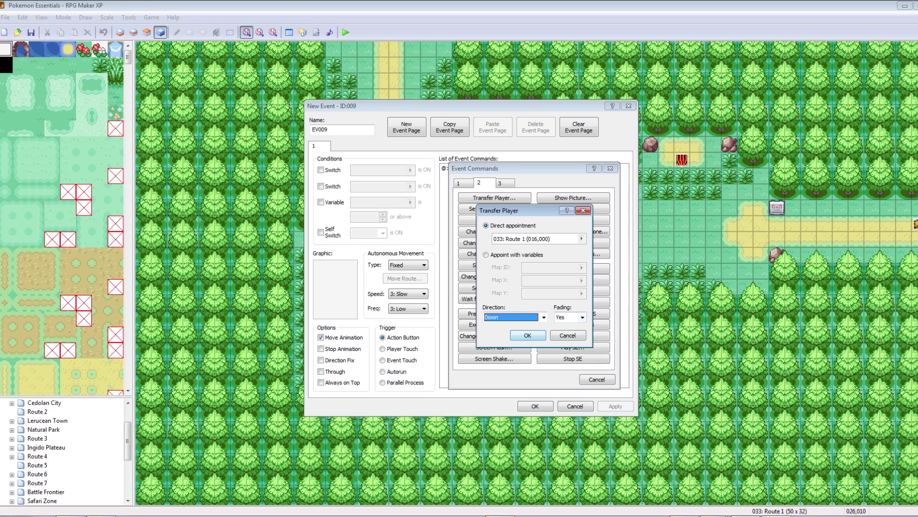
click(522, 335)
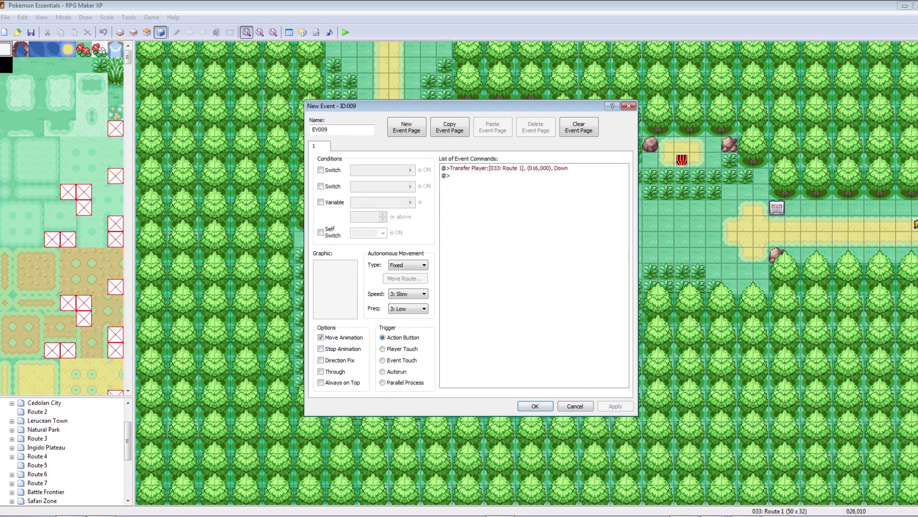
click(535, 405)
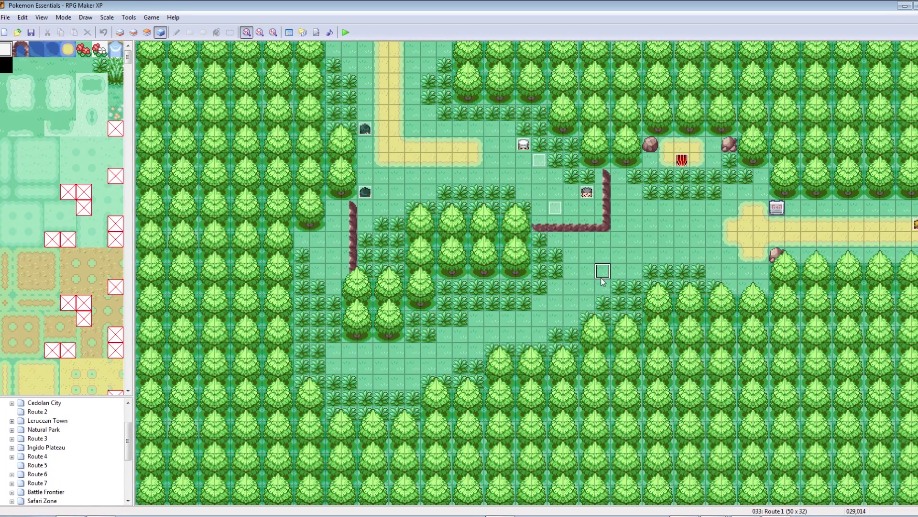
- Playtest the game and walk the player past the grey-haired character's area onto the transfer tile
click(345, 33)
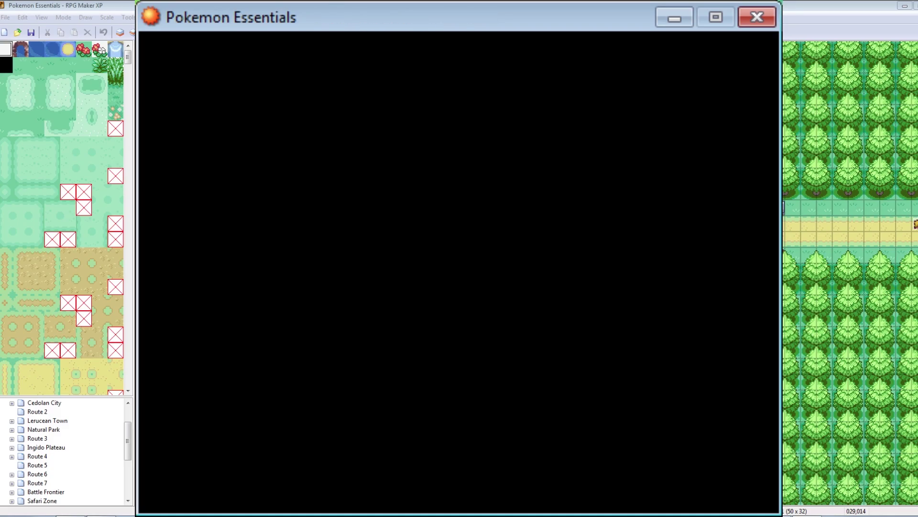
key(Return)
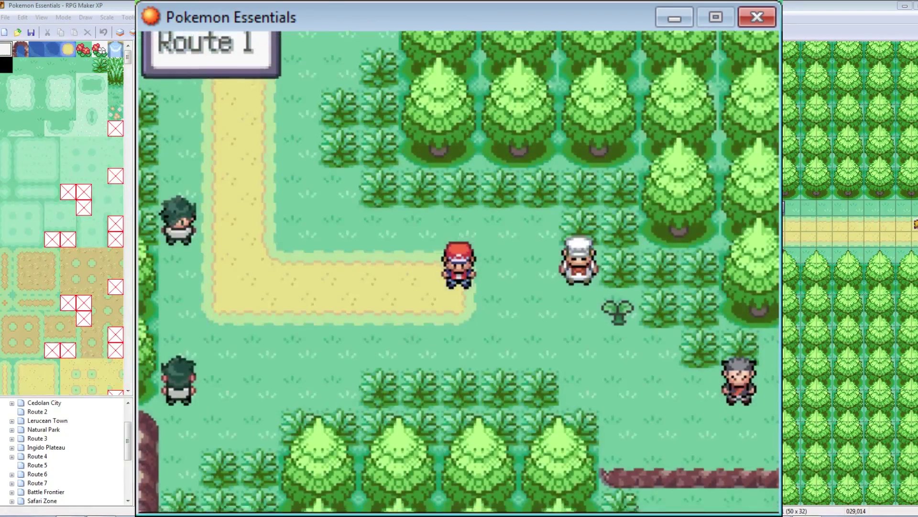
key(Right)
key(Down)
key(Right)
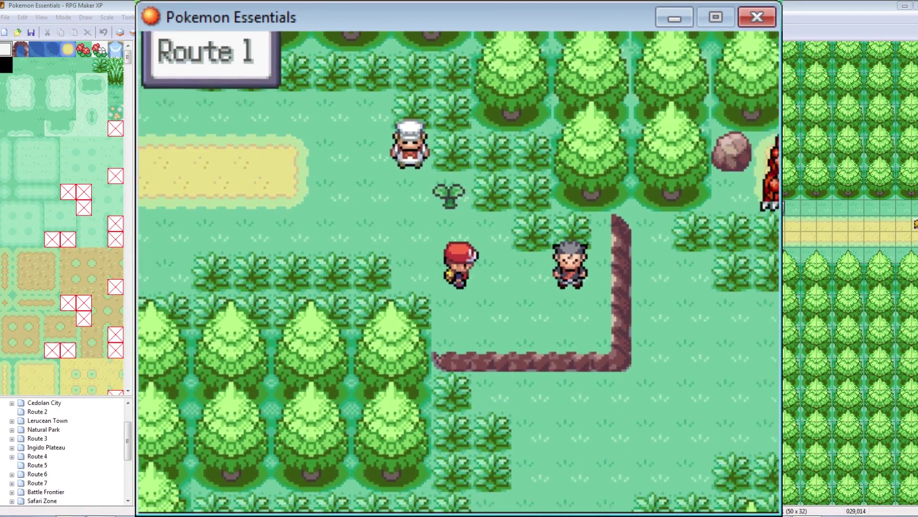
key(Down)
key(Left)
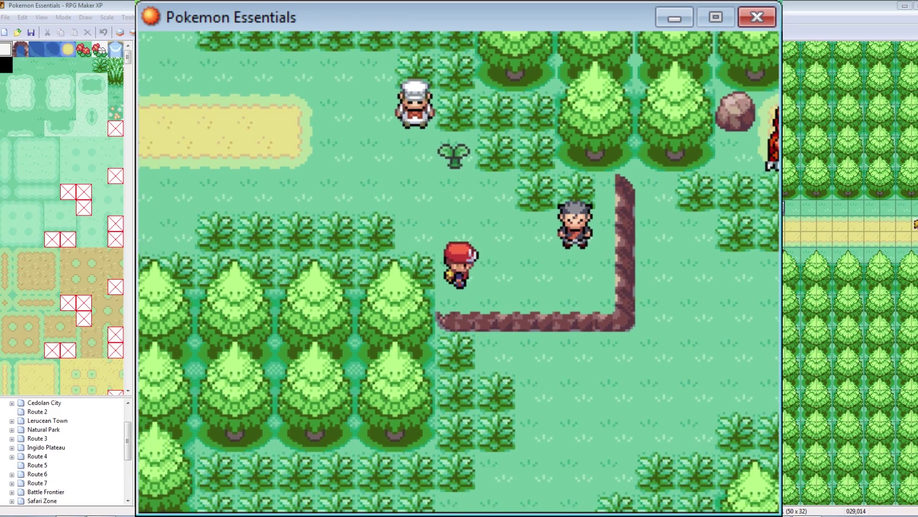
key(Down)
key(Down)
key(Down)
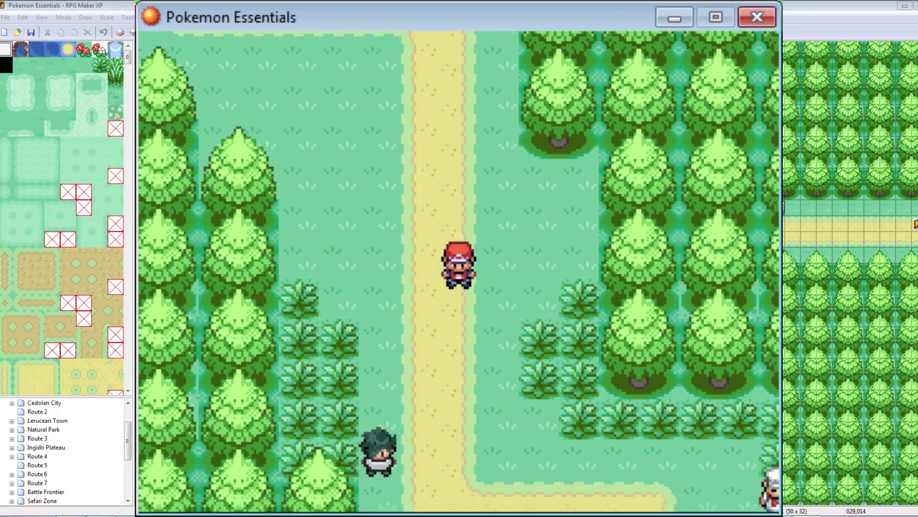
- Walk the player down the sand path and back onto the transfer tile, and close the playtest
key(Down)
key(Down)
key(Down)
key(Down)
key(Down)
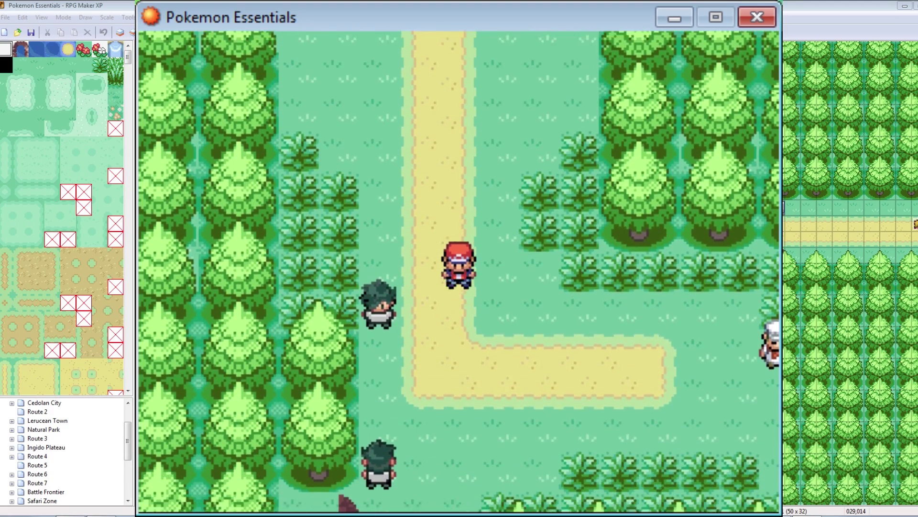
key(Right)
key(Right)
key(Right)
key(Right)
key(Right)
key(Right)
key(Right)
key(Right)
key(Right)
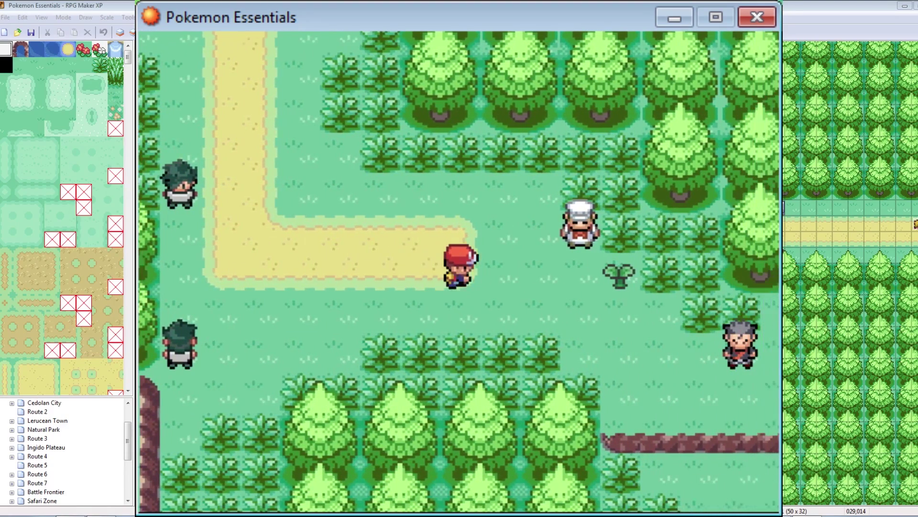
key(Down)
key(Down)
key(Right)
key(Down)
key(Down)
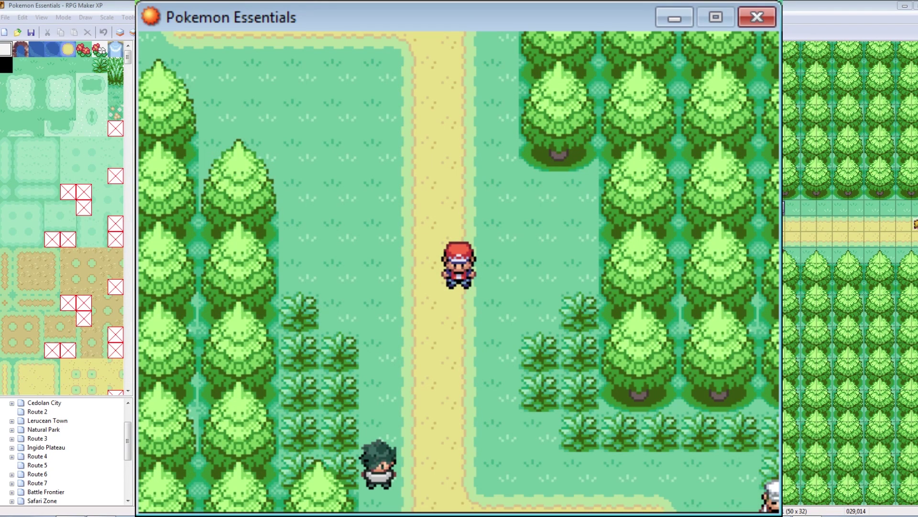
click(757, 16)
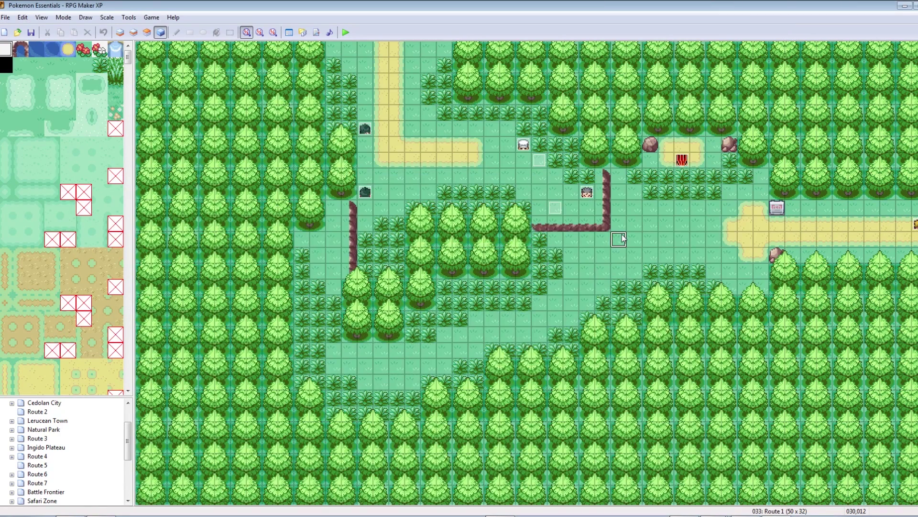
double_click(562, 218)
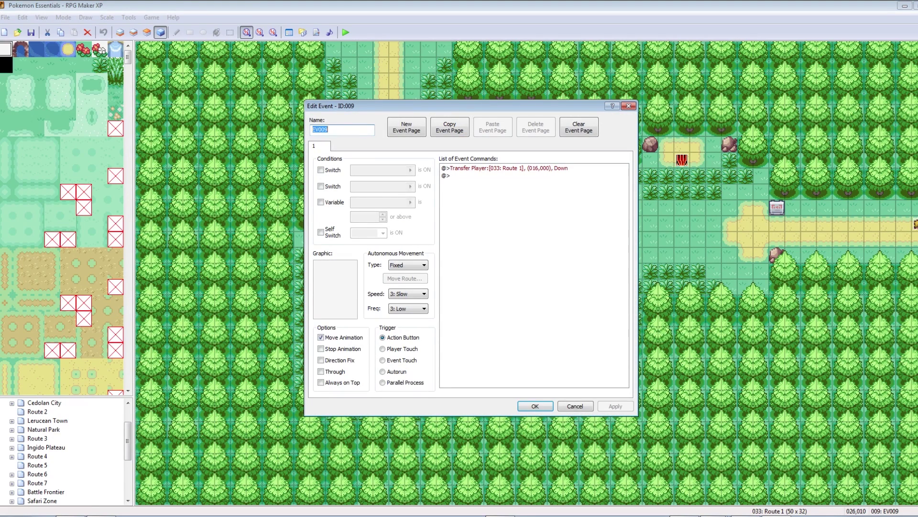
click(534, 175)
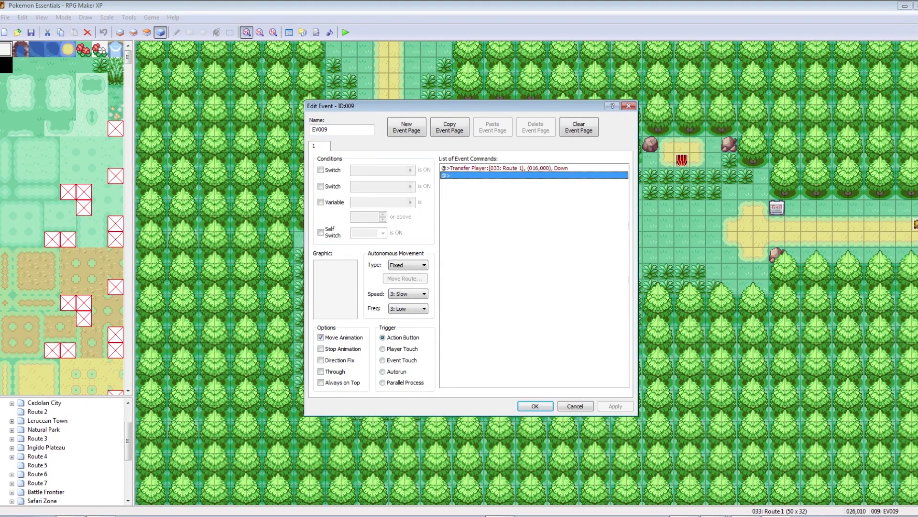
click(468, 169)
key(Delete)
right_click(467, 170)
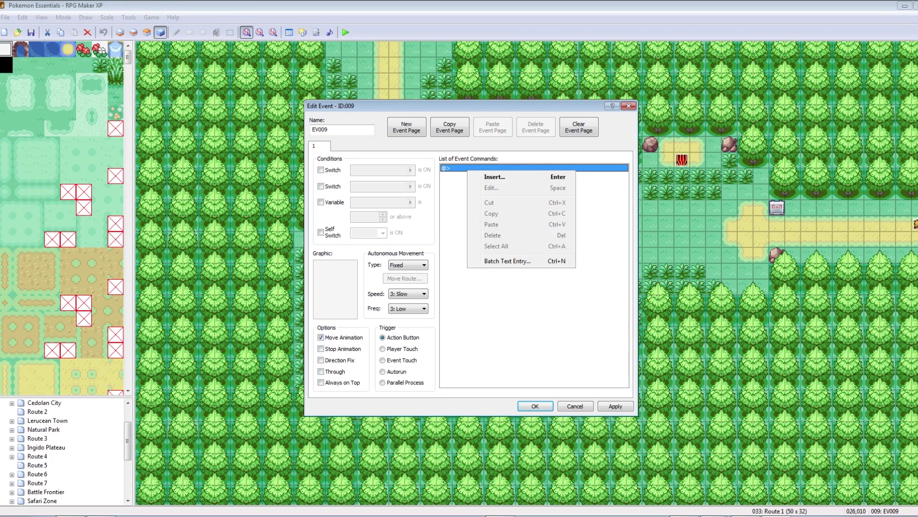
click(493, 177)
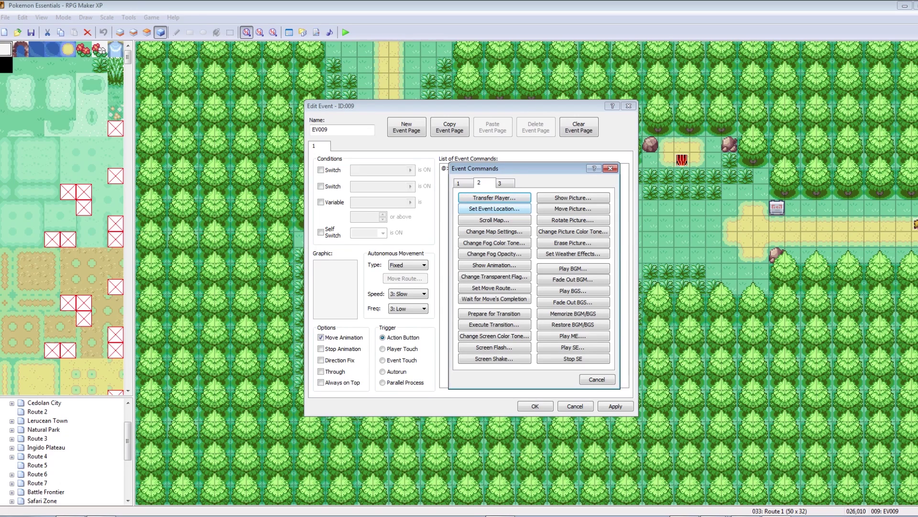
click(610, 168)
click(628, 106)
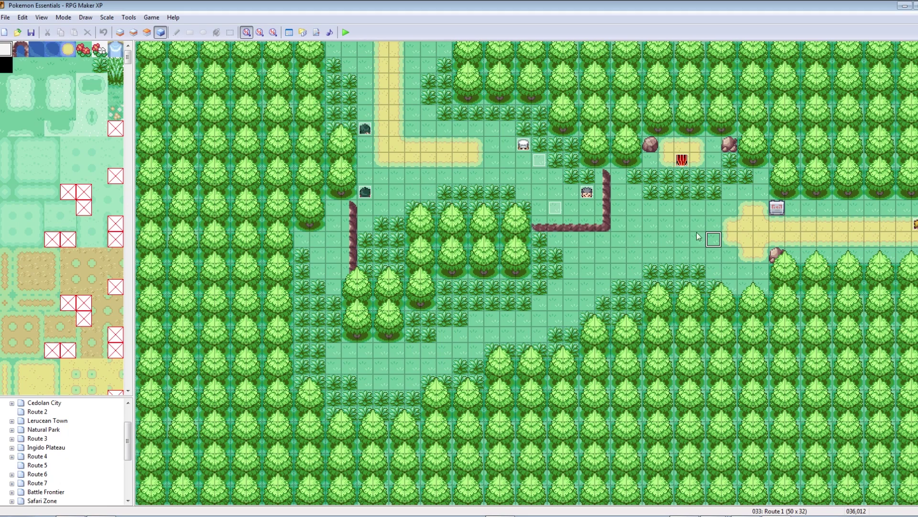
- Delete the transfer event on Route 1 tile 026,010
click(562, 208)
key(Delete)
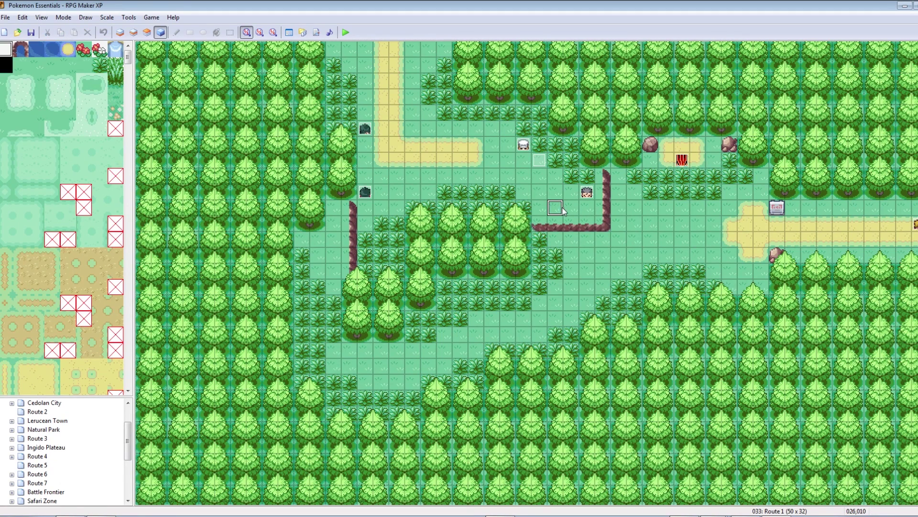
- Check the blond character's event on tile 049,011 and move it to tile 048,027
click(915, 224)
double_click(914, 224)
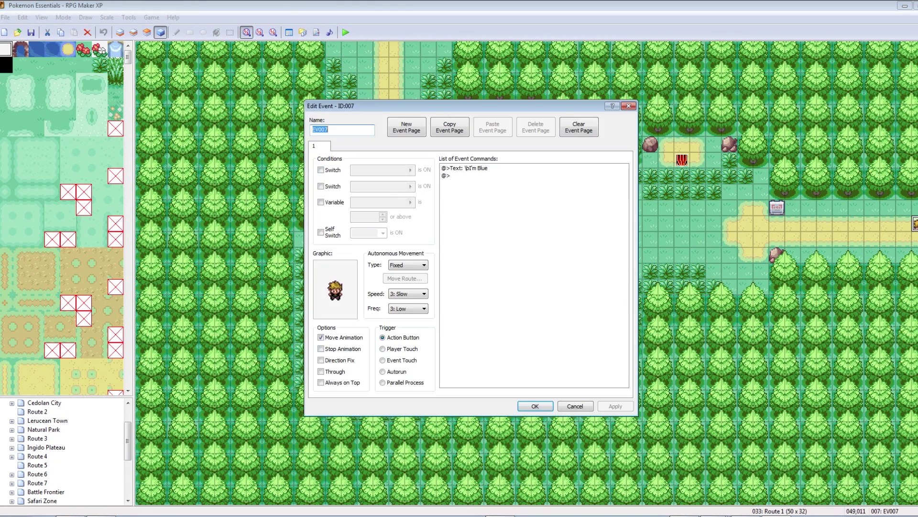
click(629, 105)
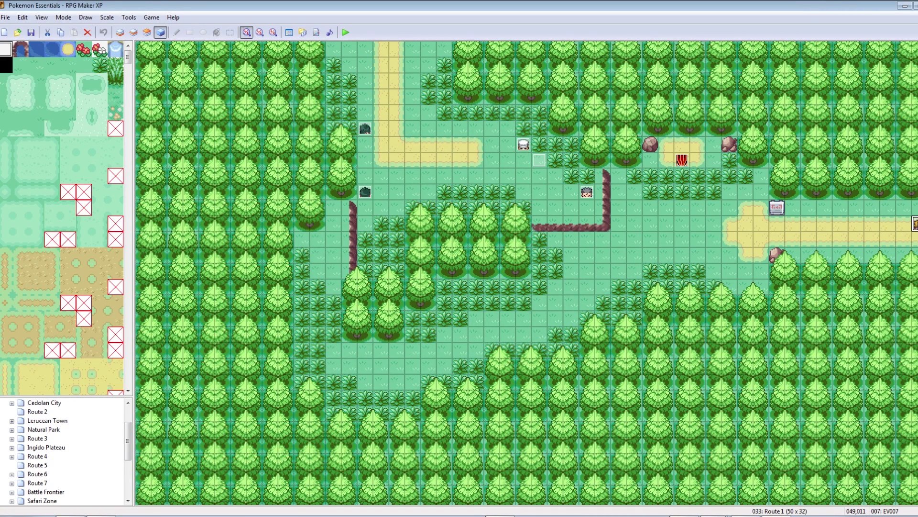
drag(914, 224, 904, 478)
click(691, 216)
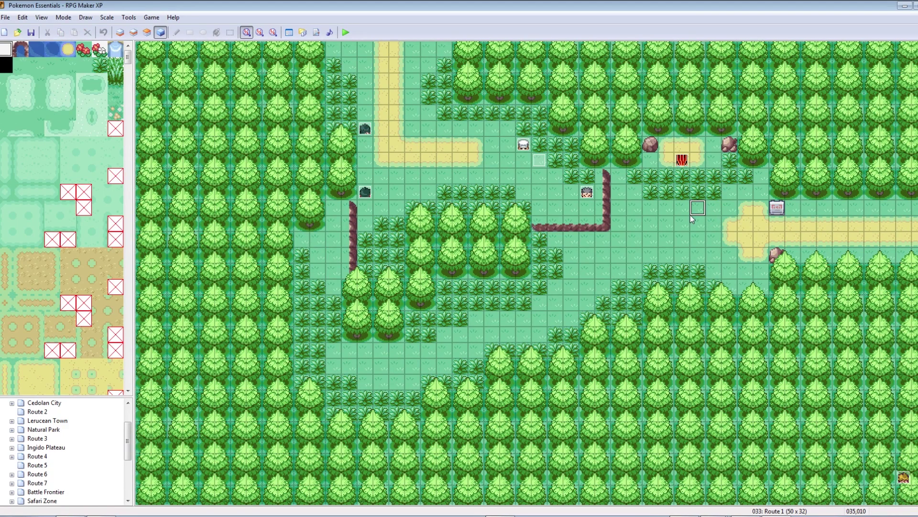
- On map layer 2, replace the rock at 040,013 with rocks at 039,012 and 039,013, save, and return to the event layer
click(766, 226)
click(134, 32)
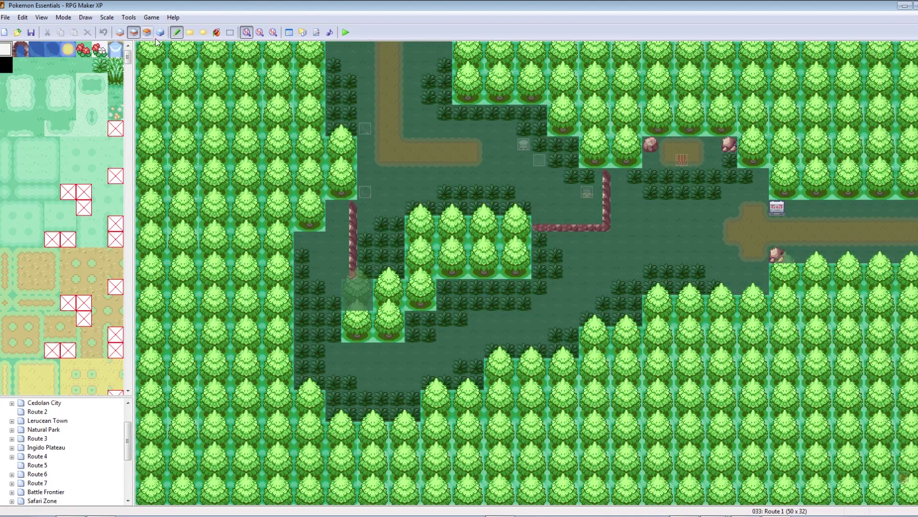
click(778, 243)
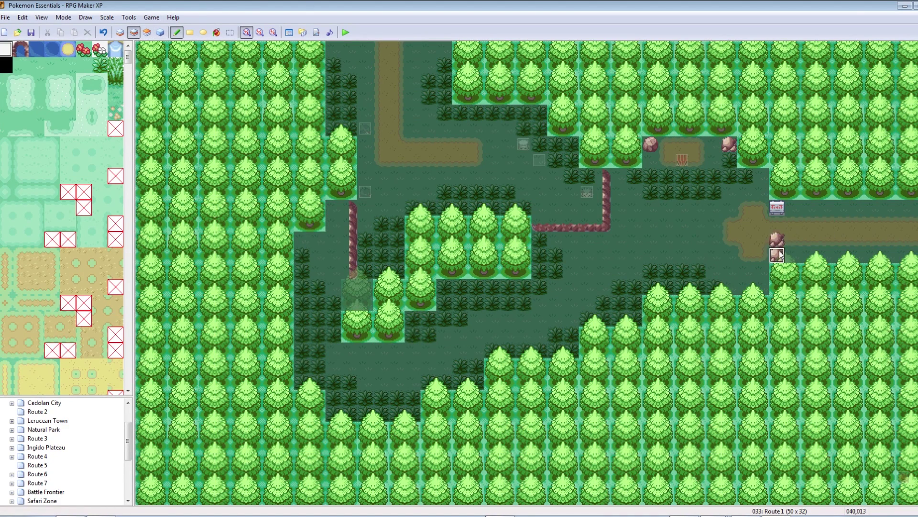
right_drag(779, 246, 778, 245)
click(763, 243)
right_click(794, 251)
click(784, 257)
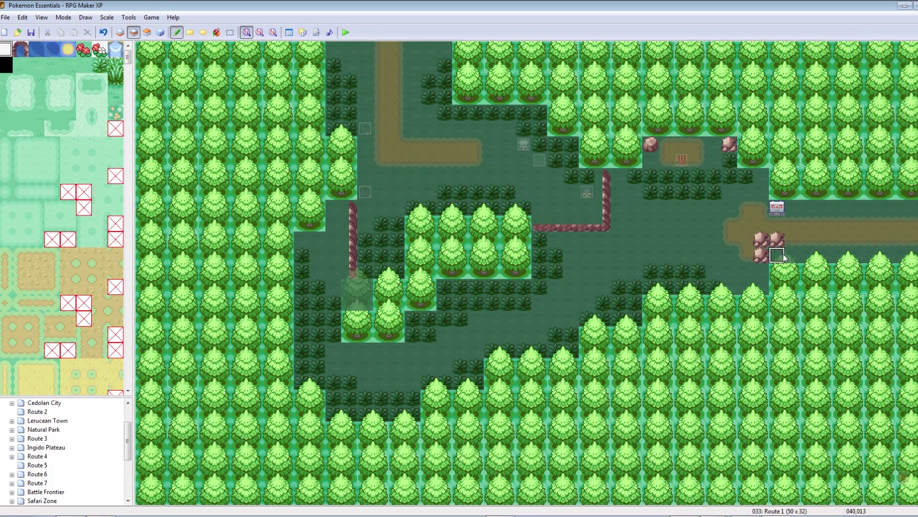
key(ctrl+s)
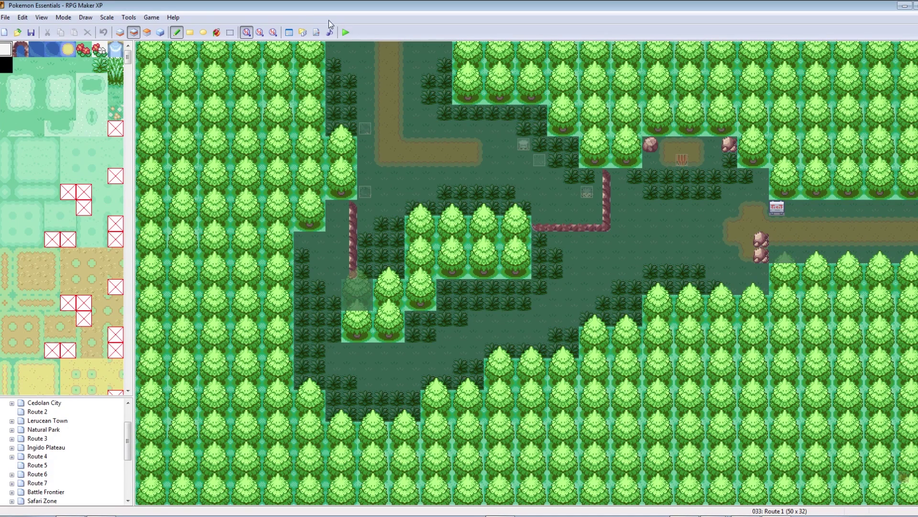
click(162, 33)
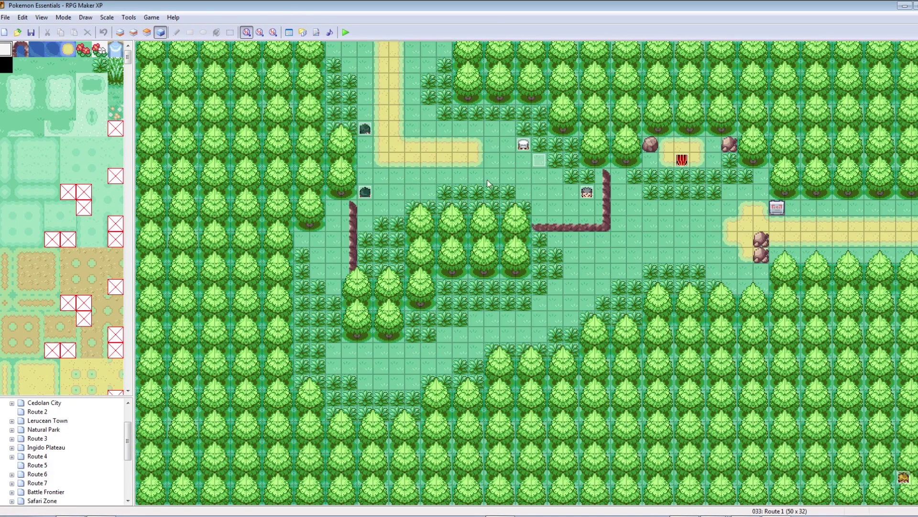
right_click(762, 228)
click(757, 227)
right_click(761, 227)
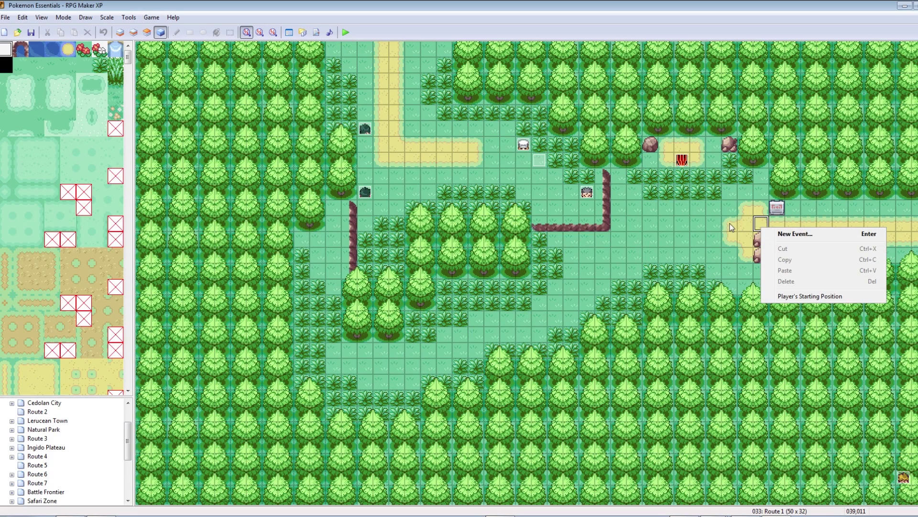
click(732, 224)
click(765, 223)
click(779, 223)
click(778, 236)
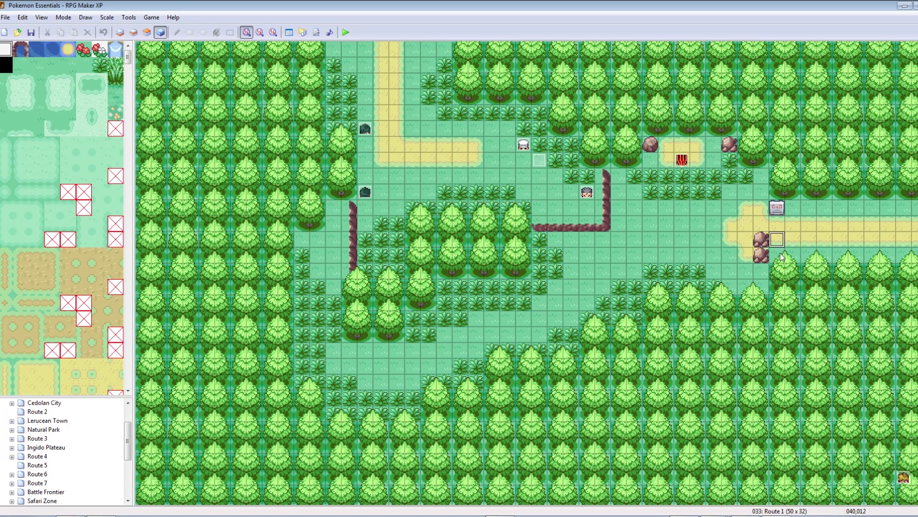
click(780, 255)
click(781, 225)
click(778, 255)
- Create a new event on tile 039,011 with the Player Touch trigger
double_click(761, 224)
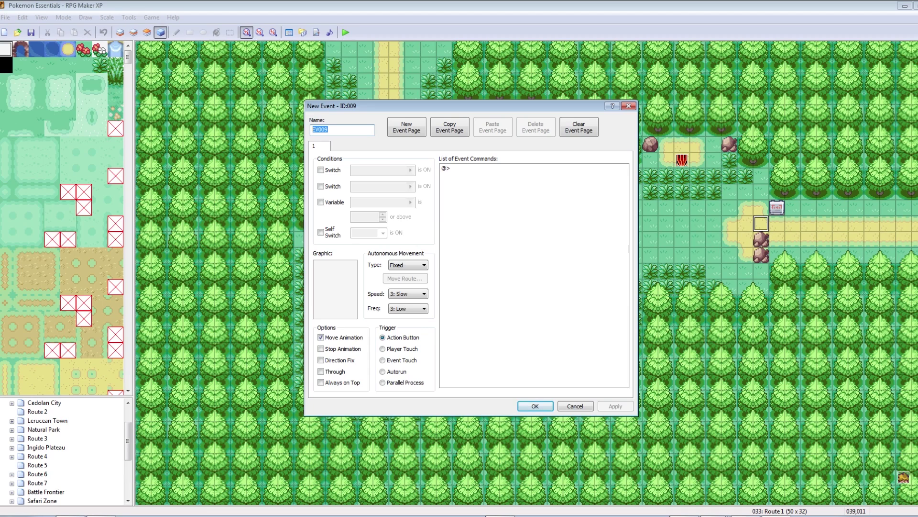
right_click(462, 169)
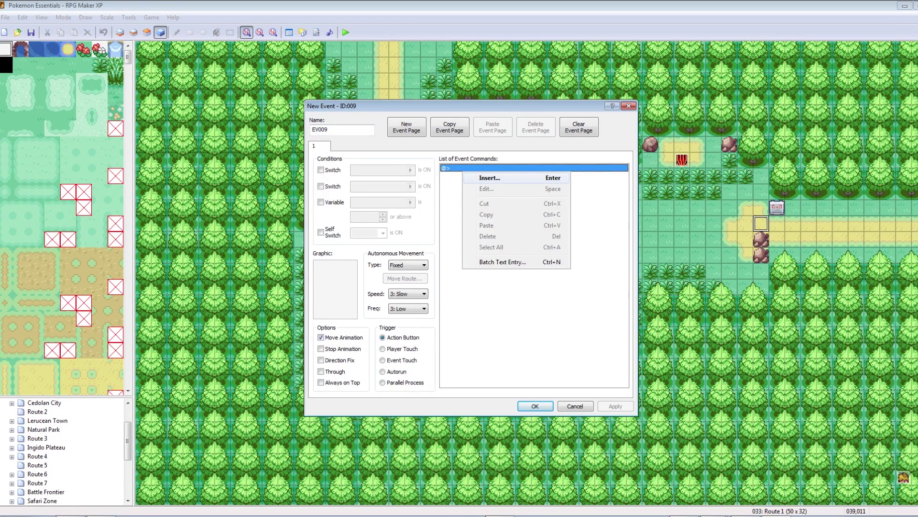
click(383, 349)
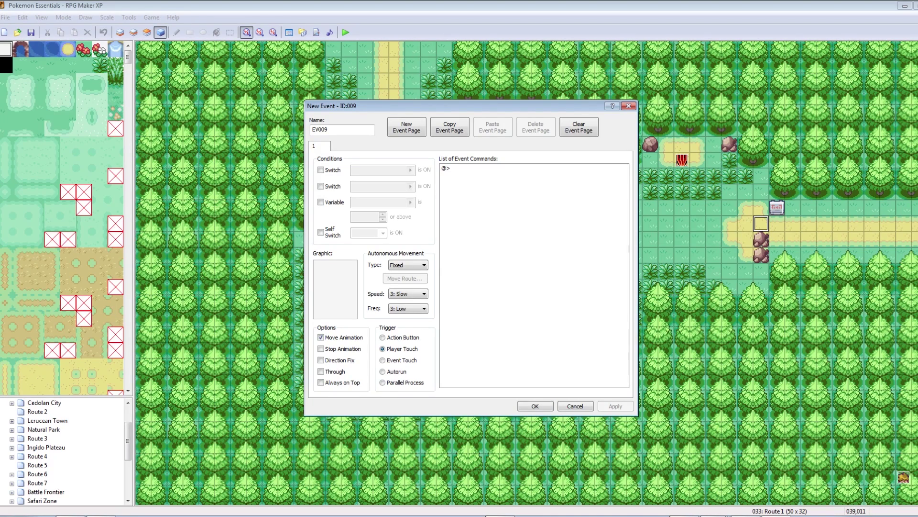
right_click(454, 168)
click(482, 176)
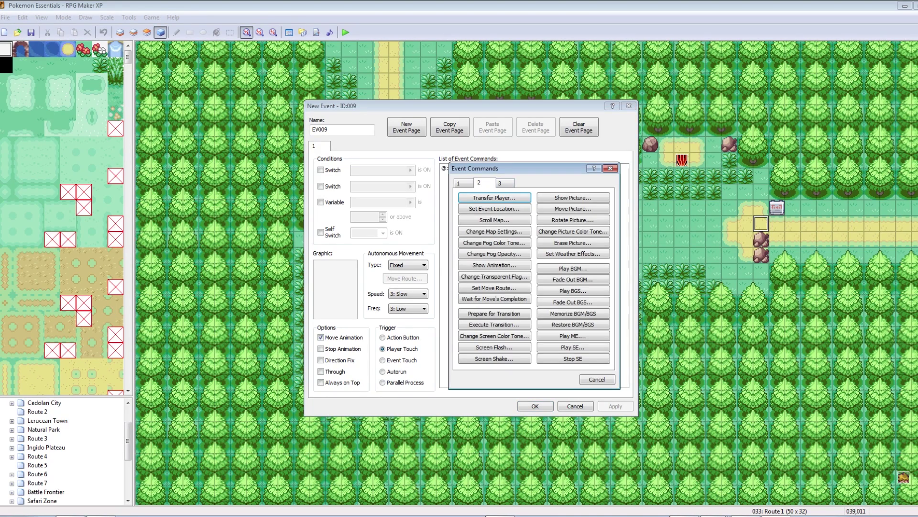
click(494, 208)
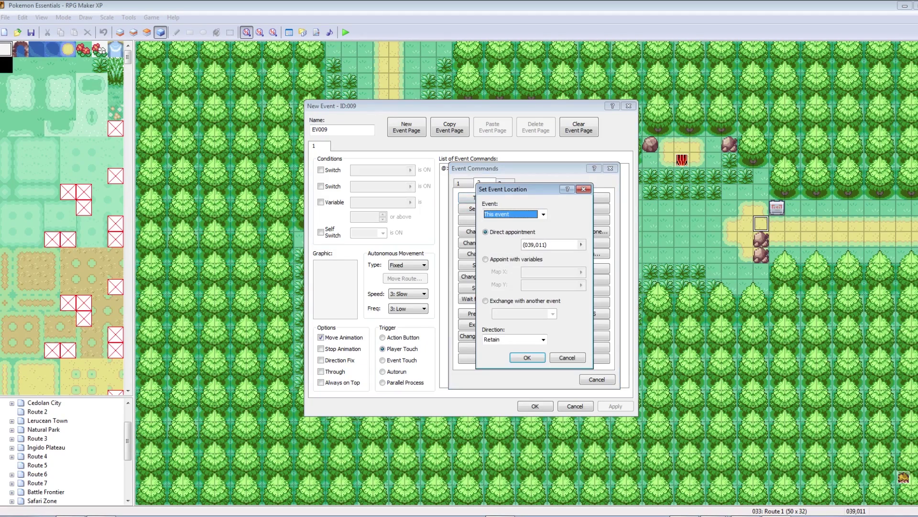
key(Escape)
key(Escape)
key(Escape)
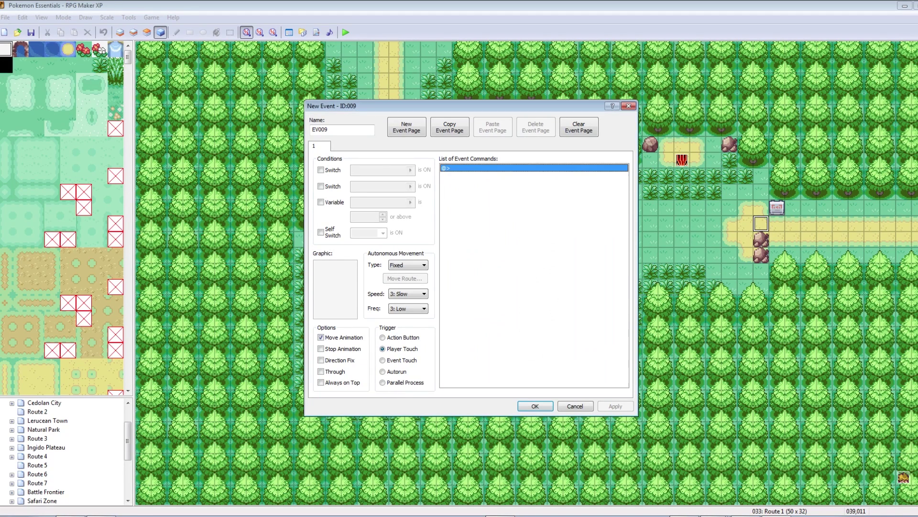
- Accept the new event and rename the blond character's event on tile 048,027 as GARY
click(535, 407)
double_click(903, 477)
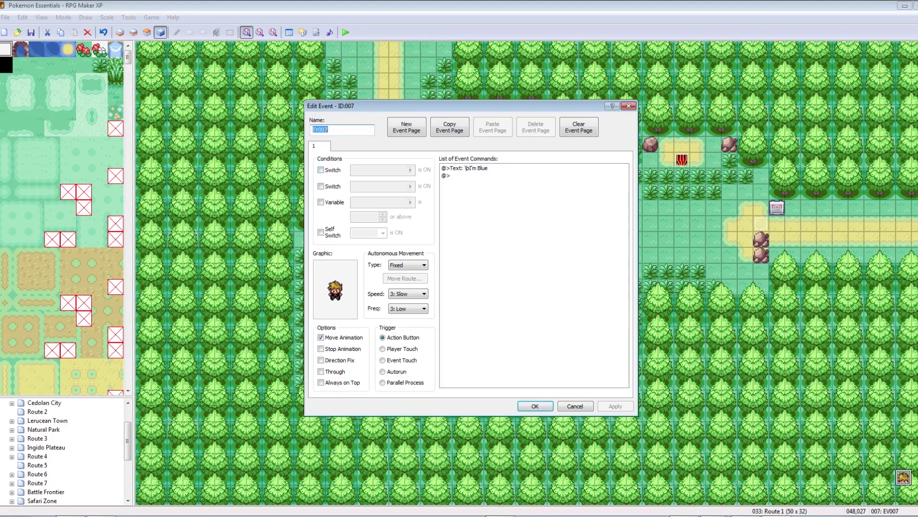
text(GARY)
key(Return)
click(668, 255)
- Add a Show Text command reading "Event Start" to the event on tile 039,011
click(764, 230)
double_click(764, 231)
right_click(466, 170)
click(478, 178)
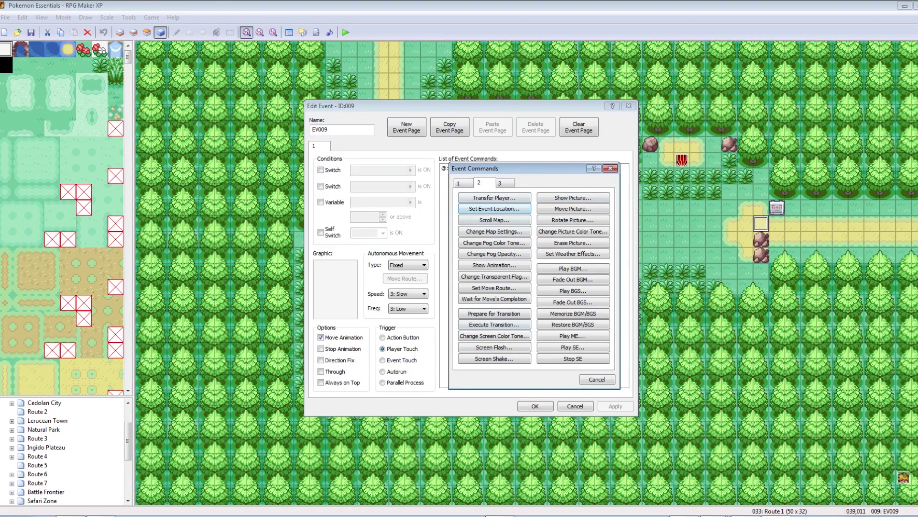
click(463, 183)
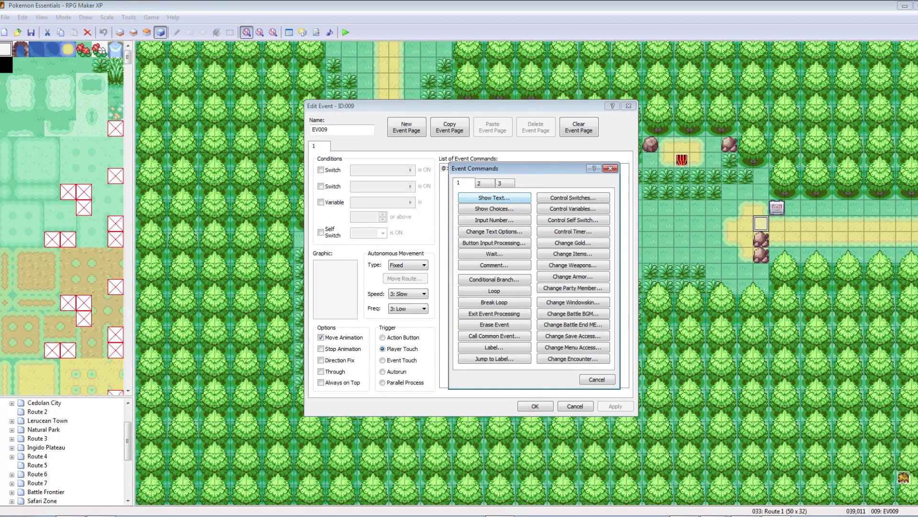
click(494, 198)
text(Gary)
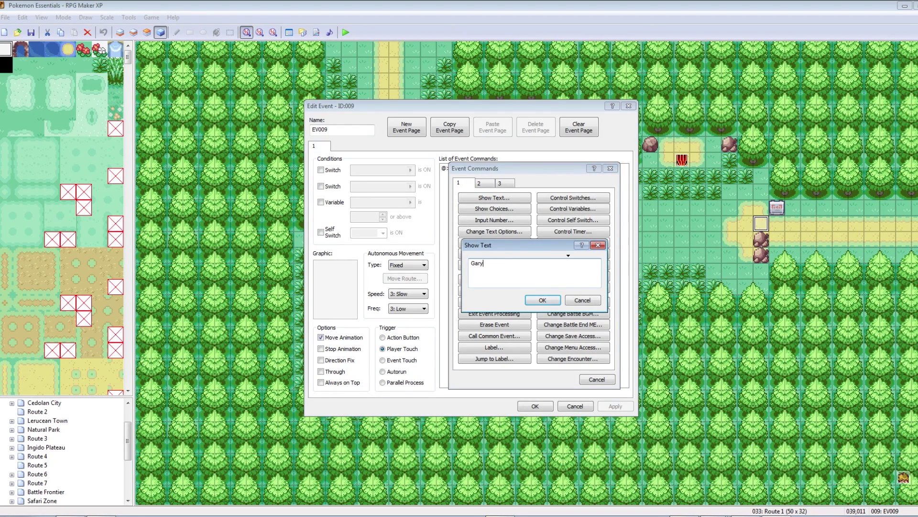
key(ctrl+a)
text(Event Start)
key(Return)
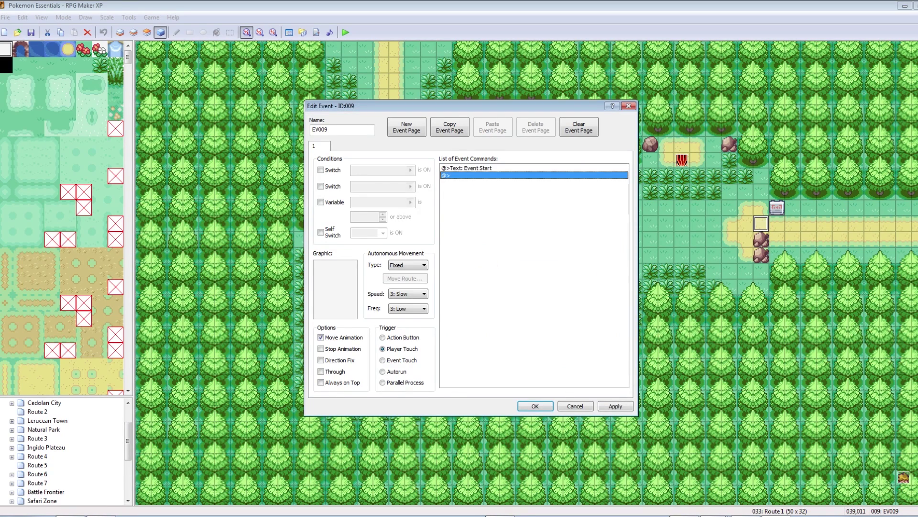
- Insert a Set Event Location command after the text and choose 007: GARY as its event
right_click(464, 176)
click(485, 185)
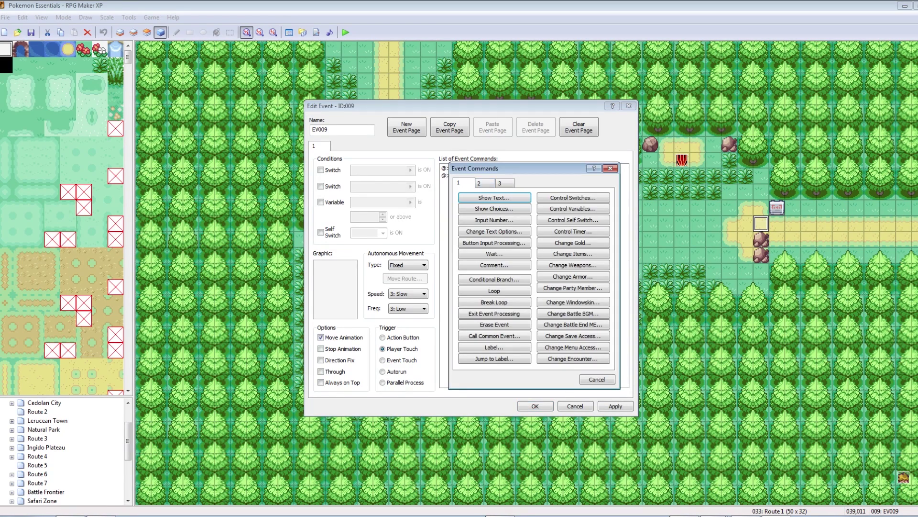
click(485, 183)
click(495, 208)
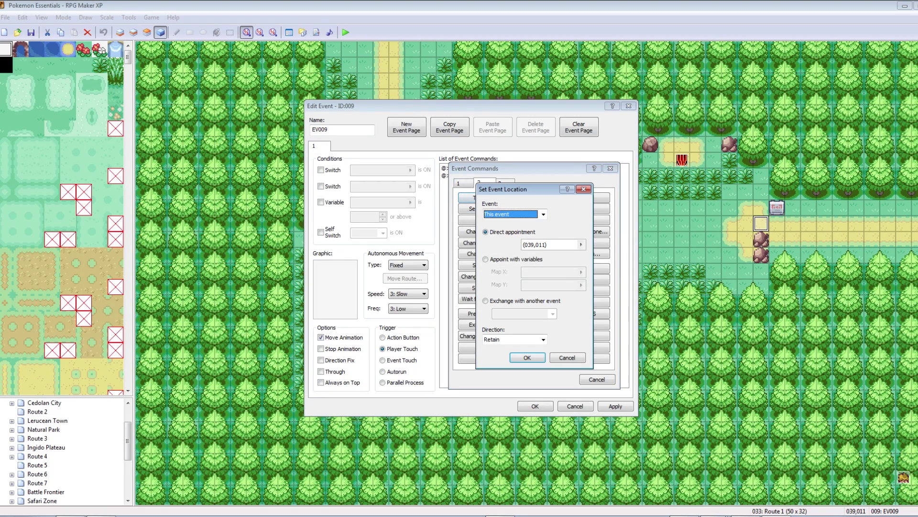
click(543, 214)
key(Down)
key(Down)
key(Down)
key(Down)
key(Down)
key(Down)
key(Down)
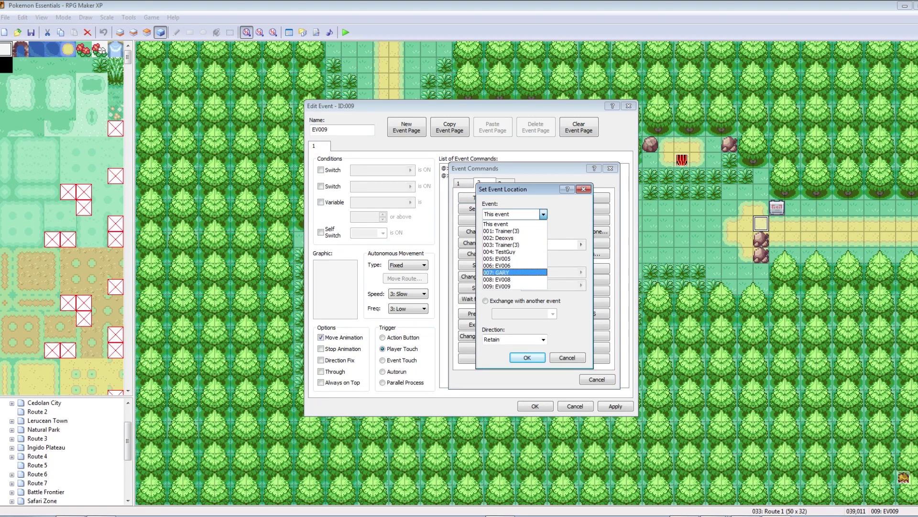
key(Return)
- Set GARY's new location to tile 049,011 facing Left and apply the Set Event Location command
click(581, 244)
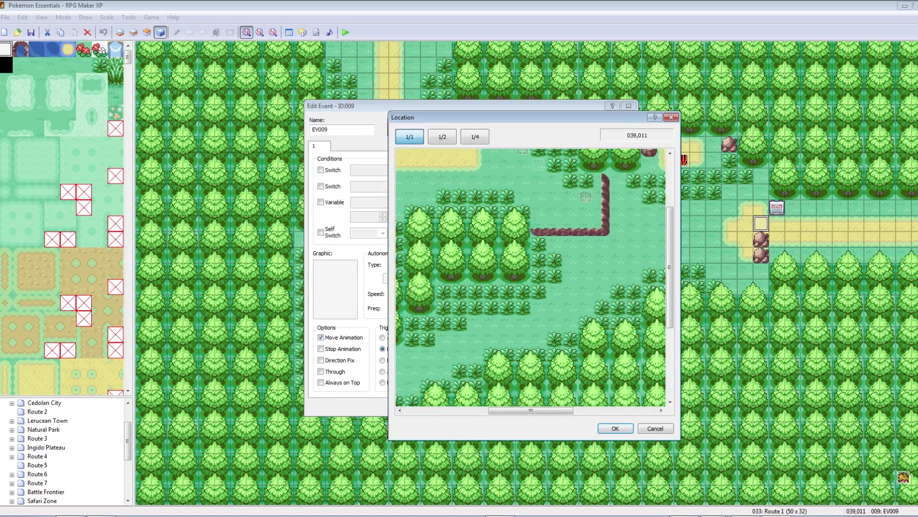
drag(532, 410, 615, 411)
click(658, 228)
click(615, 428)
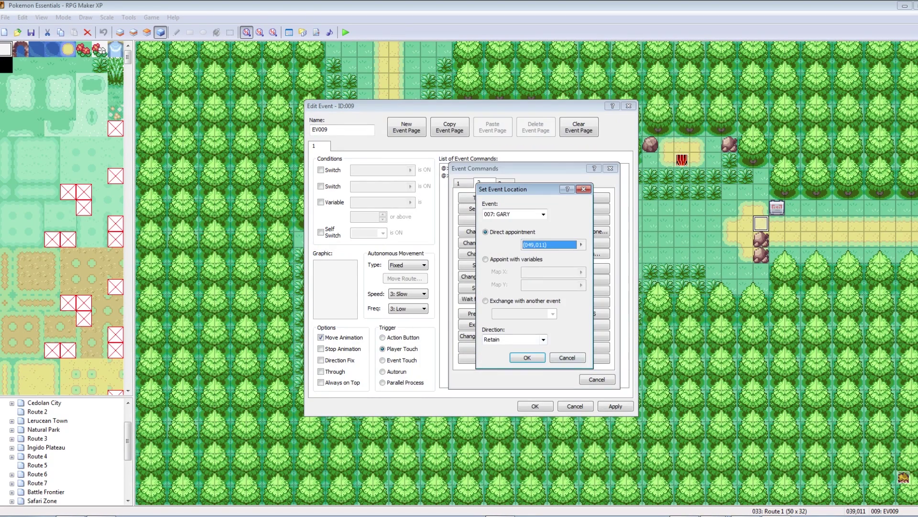
click(544, 339)
click(507, 363)
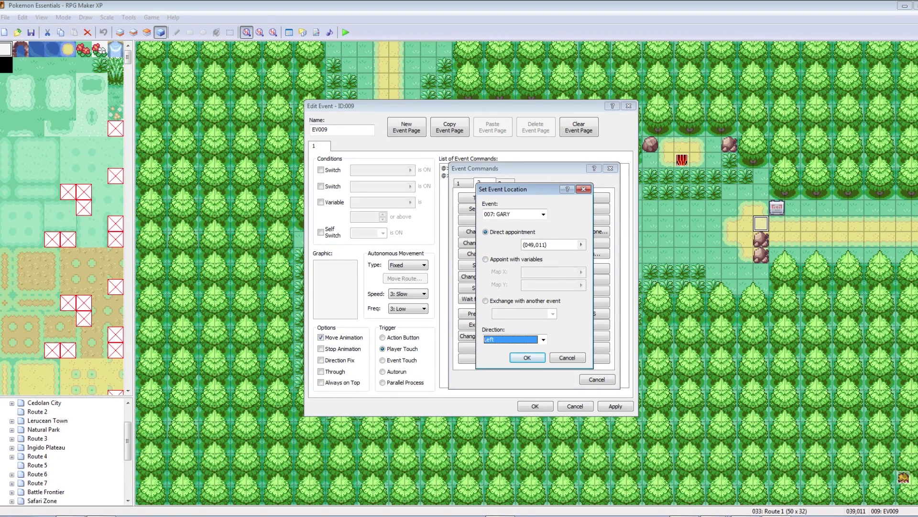
key(Return)
click(616, 406)
- Add a Wait command of 8 frames after the Set Event Location command
double_click(535, 183)
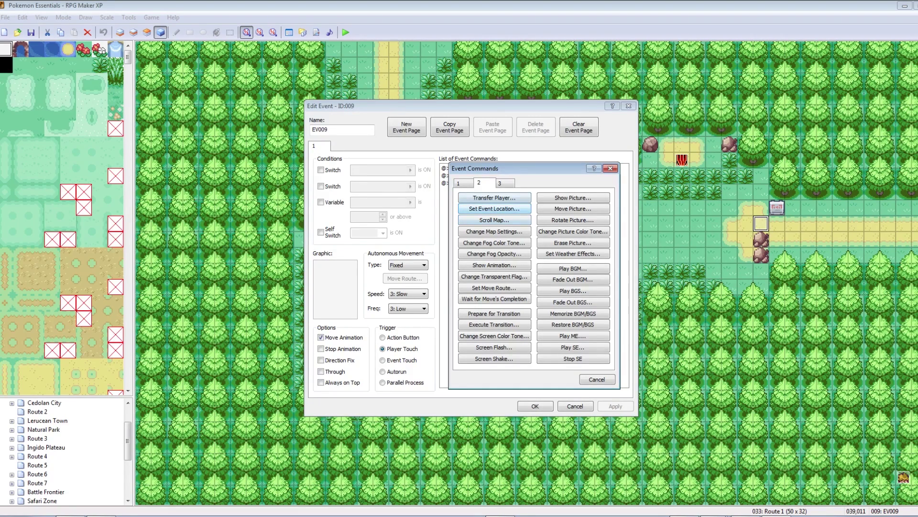
click(463, 184)
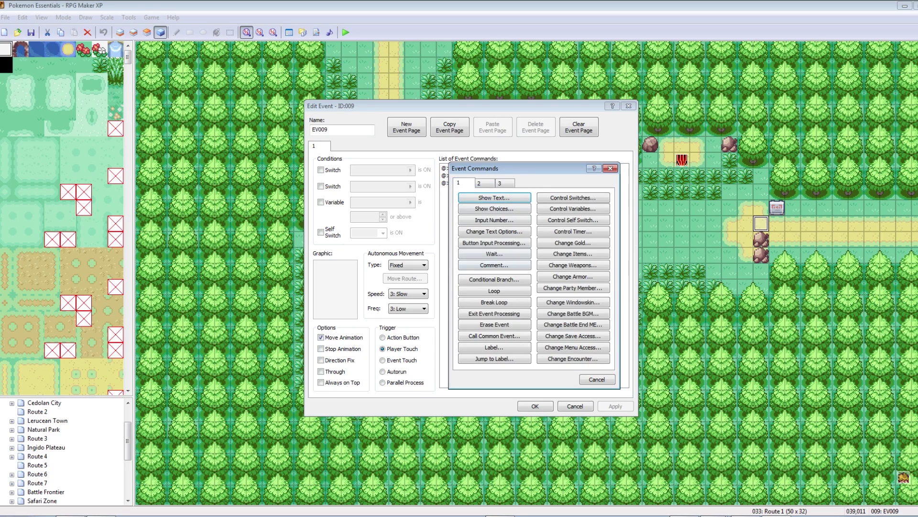
click(494, 255)
text(8)
key(Return)
- Add a Scroll Map command with direction Right, distance 2 and speed 4: Fast, and apply it
key(Return)
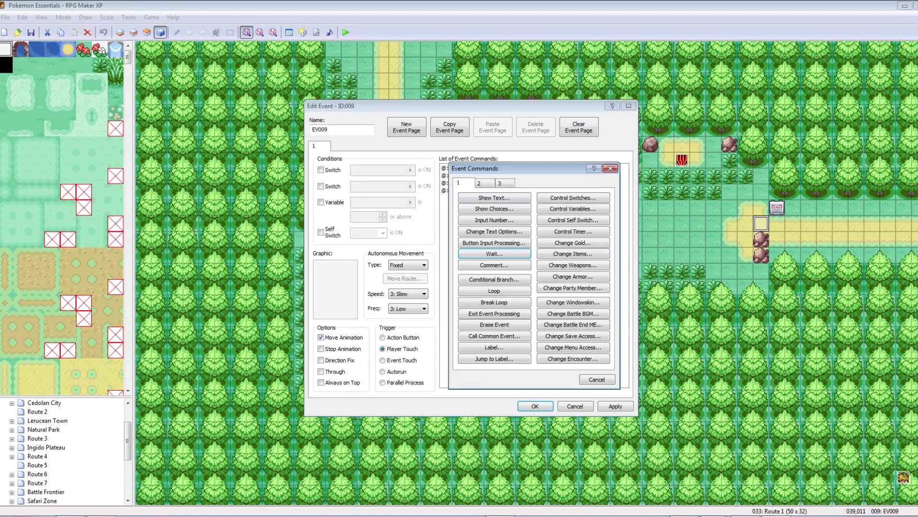
click(479, 183)
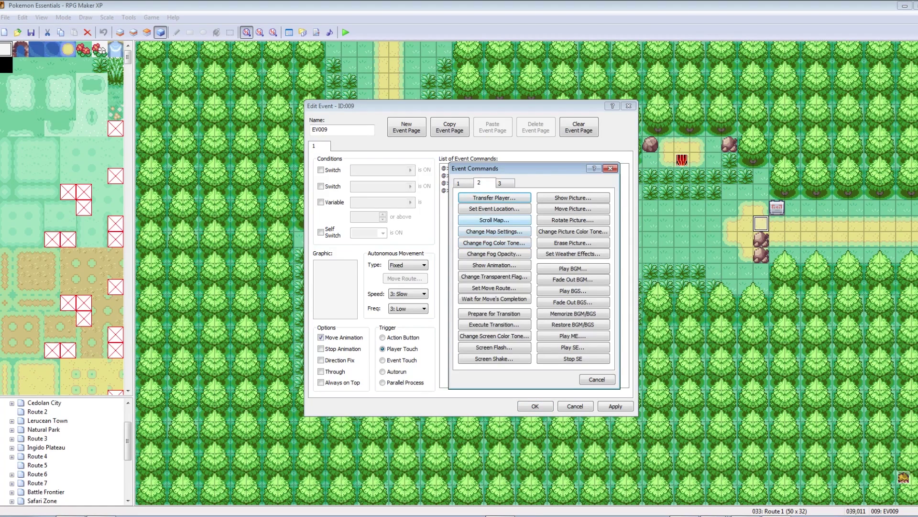
click(494, 220)
click(494, 276)
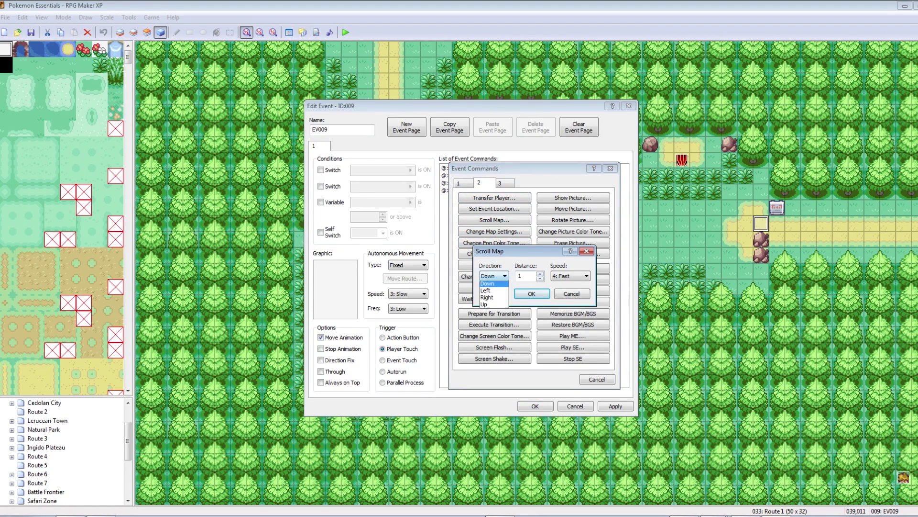
click(488, 285)
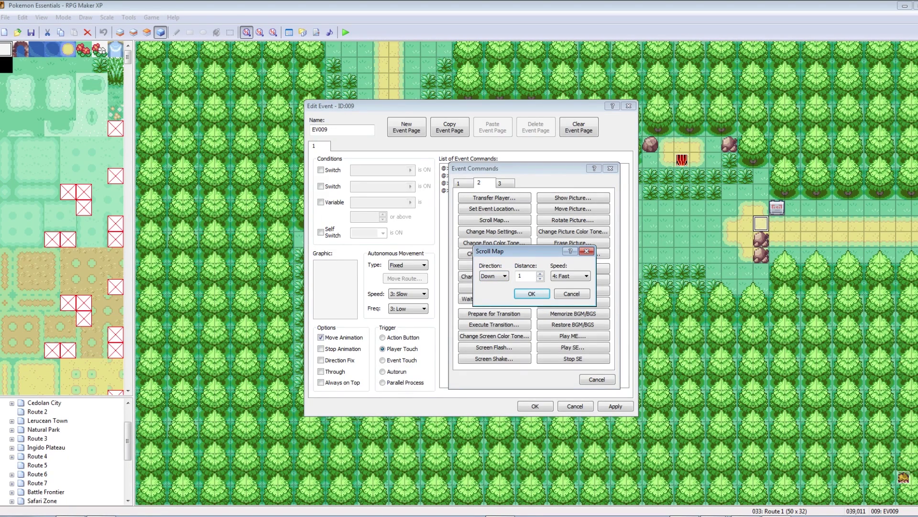
click(493, 276)
click(488, 297)
click(540, 274)
click(540, 273)
click(540, 278)
click(570, 276)
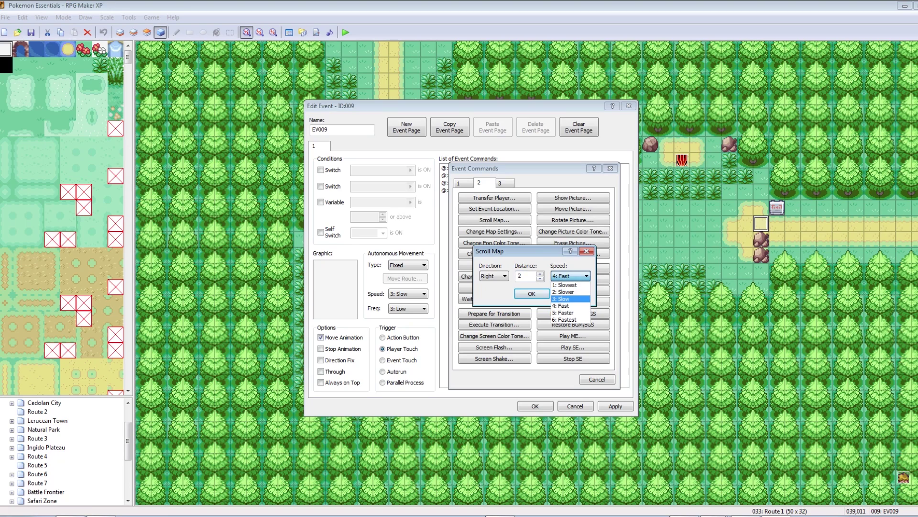
click(568, 306)
click(532, 293)
click(615, 406)
- Add a Wait command of 12 frames after the Scroll Map command and apply the change
right_click(463, 198)
click(474, 202)
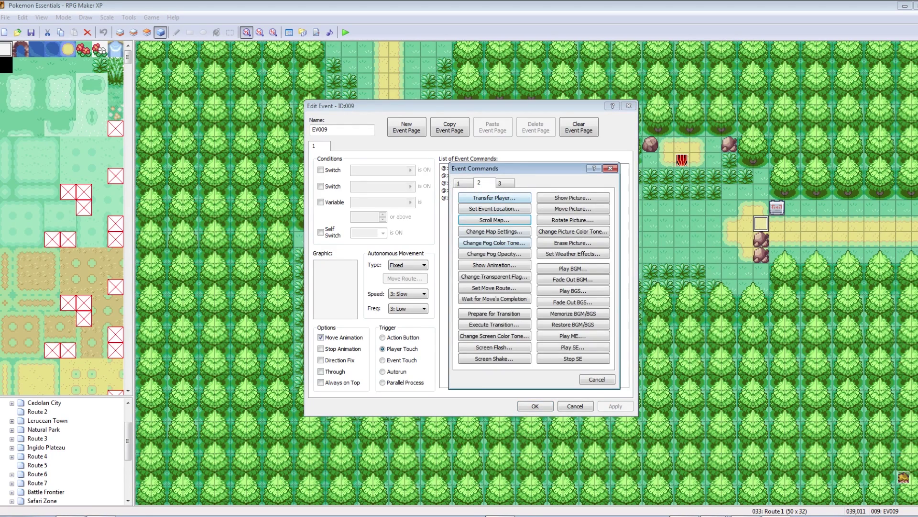
click(462, 183)
click(494, 254)
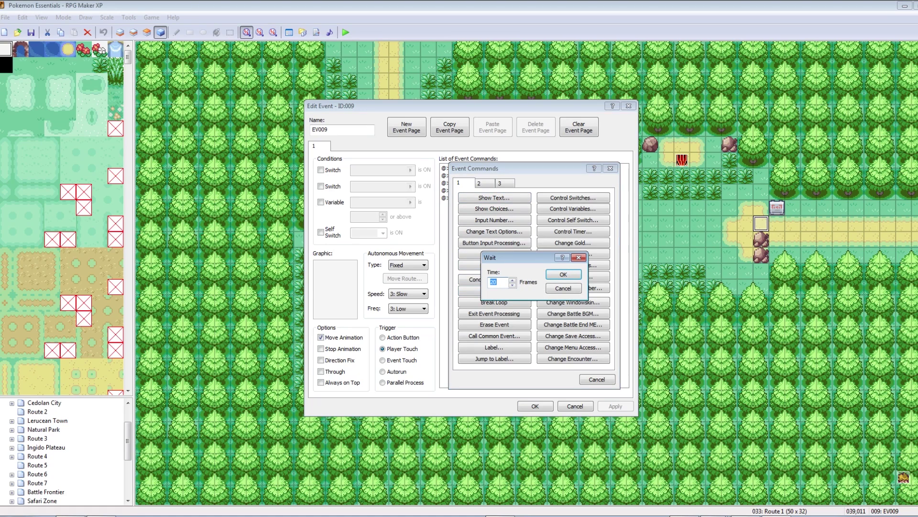
text(12)
click(564, 274)
click(616, 406)
- Add a Show Animation command after the 12-frame Wait, playing 004: Question bubble on the Player
double_click(498, 206)
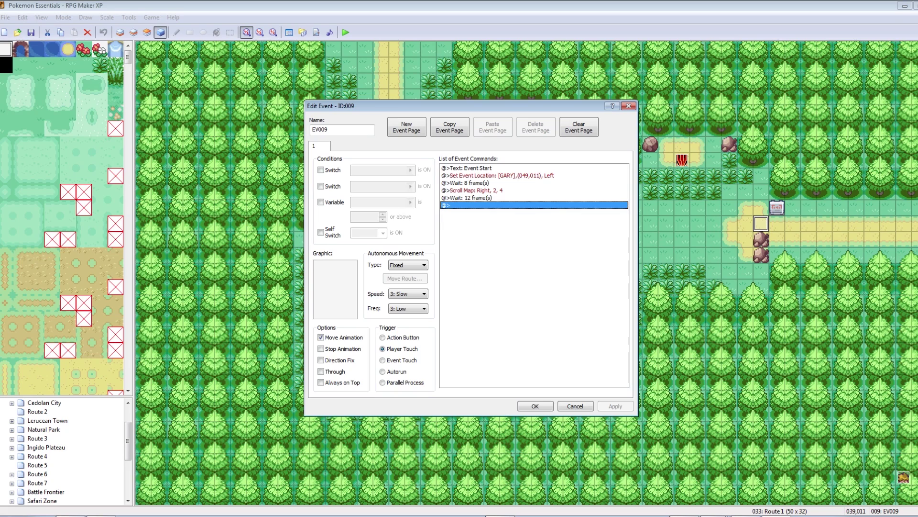
click(484, 184)
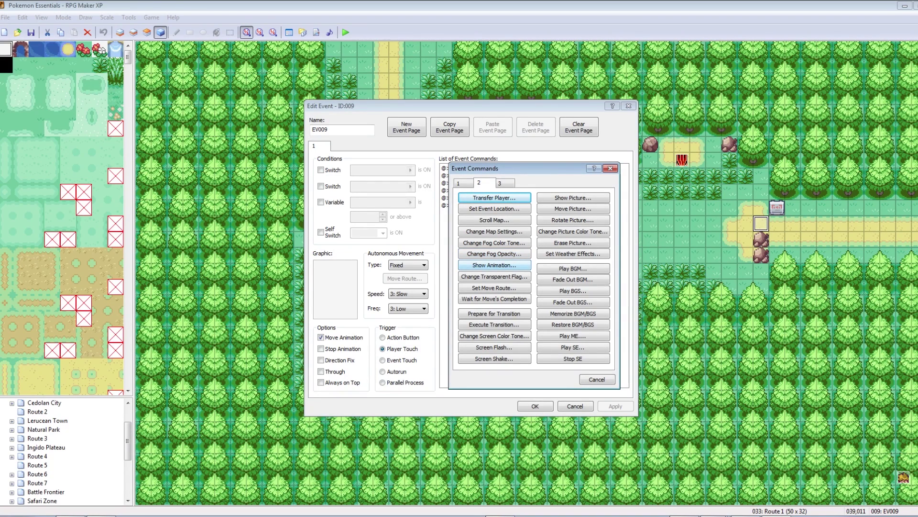
click(494, 265)
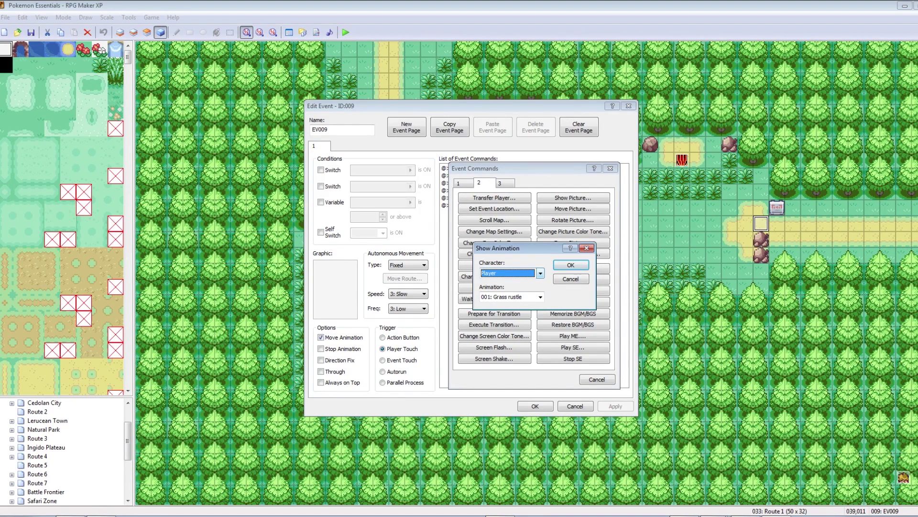
click(540, 274)
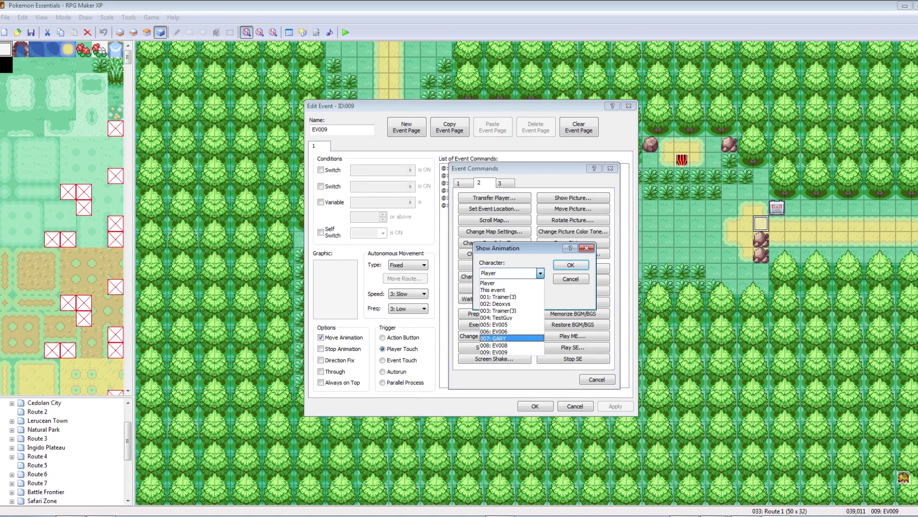
click(493, 282)
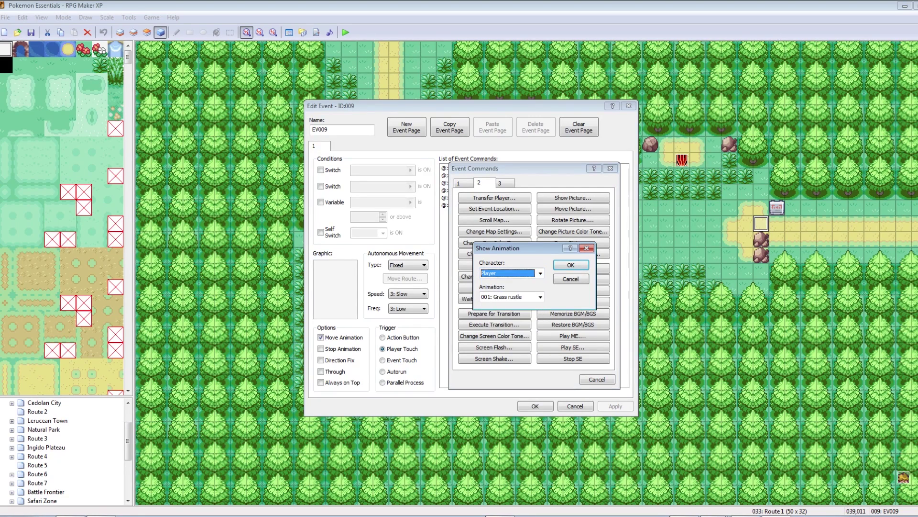
click(540, 297)
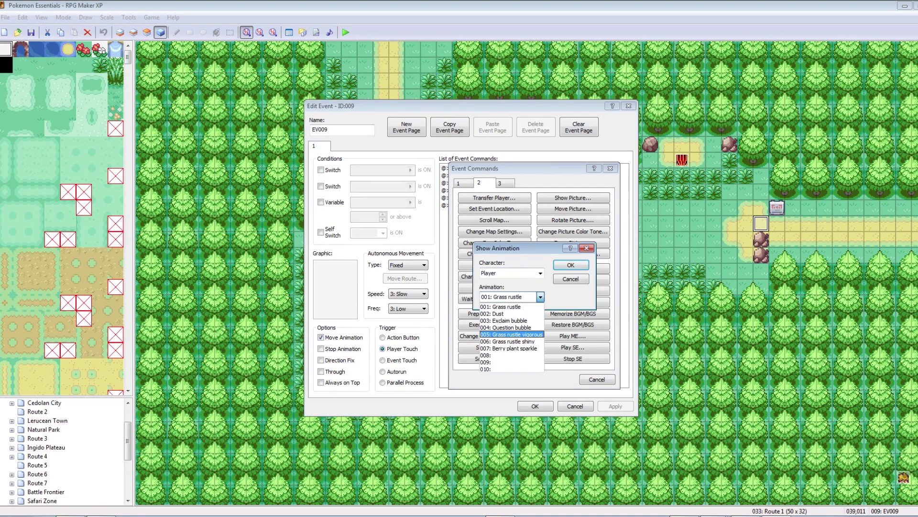
click(506, 327)
click(571, 264)
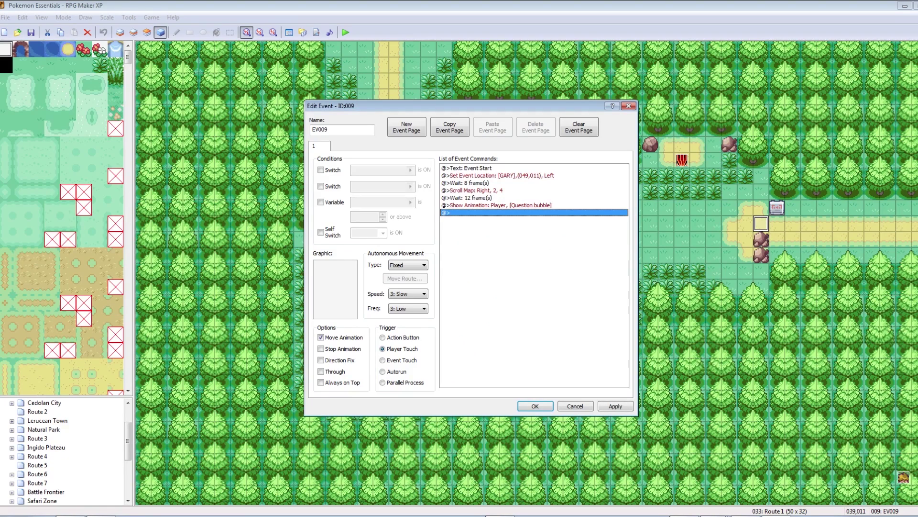
- Add a second Show Animation command playing 003: Exclaim bubble on 007: GARY, and apply it
right_click(472, 212)
click(490, 221)
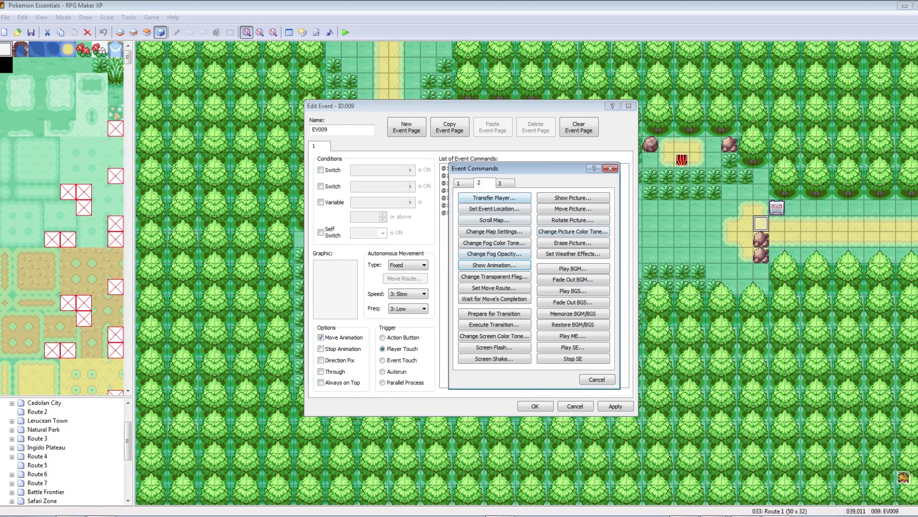
click(494, 265)
click(540, 273)
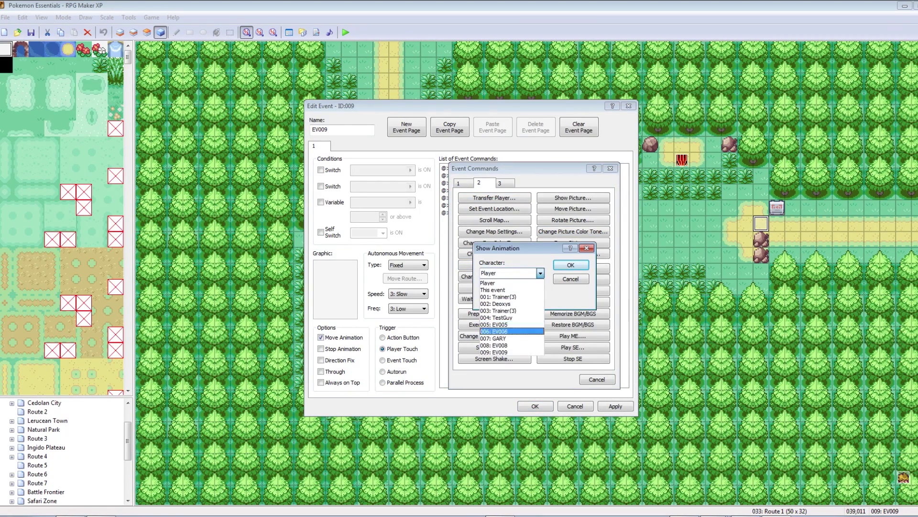
click(507, 338)
click(541, 297)
click(507, 310)
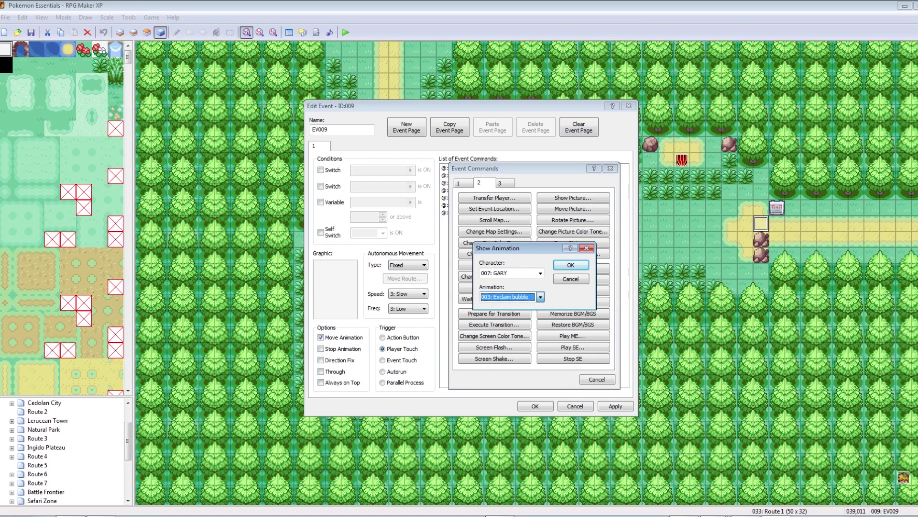
click(570, 265)
click(616, 407)
- Add a Wait command of 8 frames after the two Show Animation commands
click(534, 220)
double_click(533, 220)
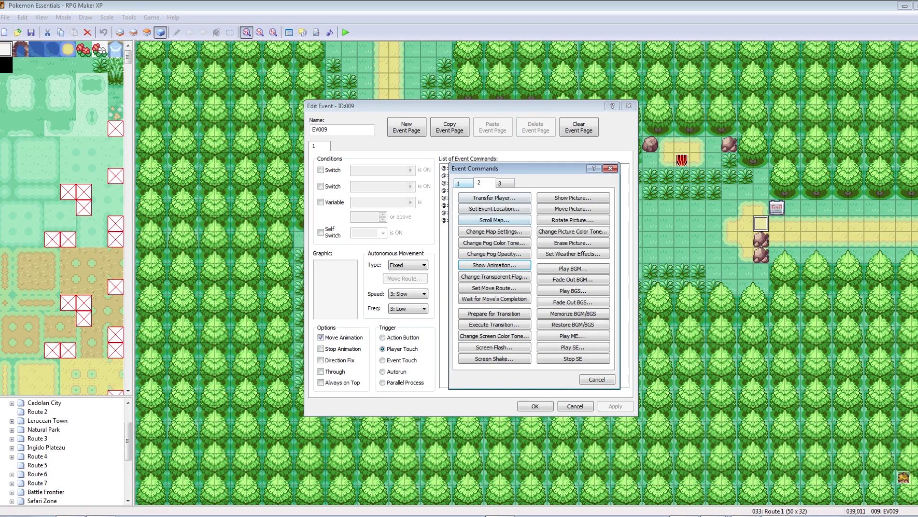
click(462, 183)
click(494, 254)
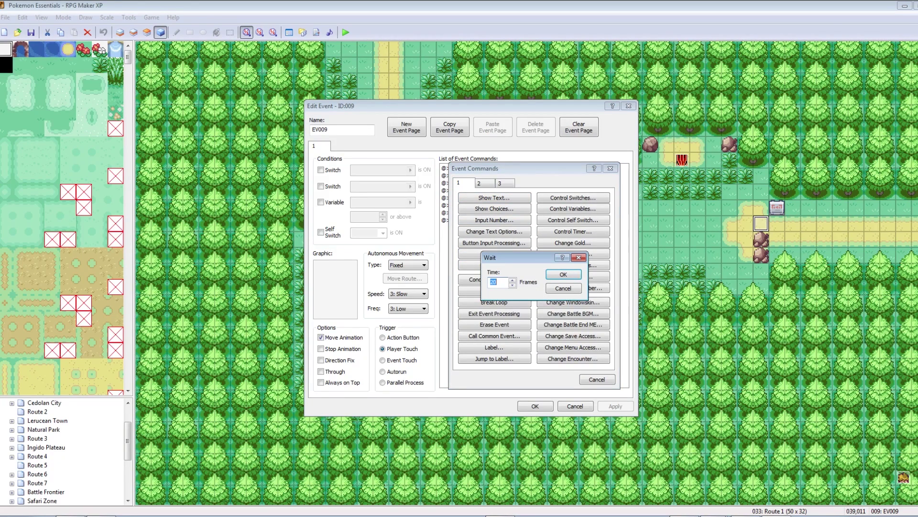
text(8)
key(Return)
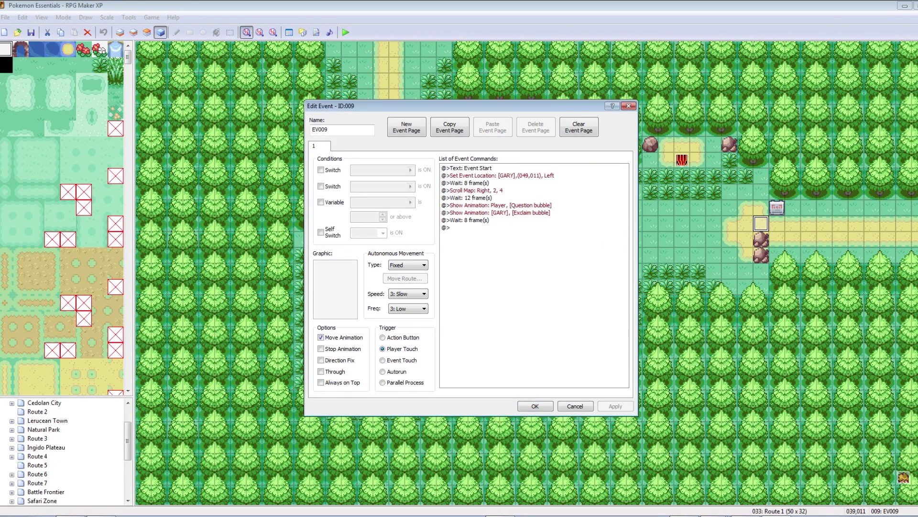
- View the Change Transparent Flag options for a new command at the end of the list without adding it
right_click(475, 228)
click(490, 238)
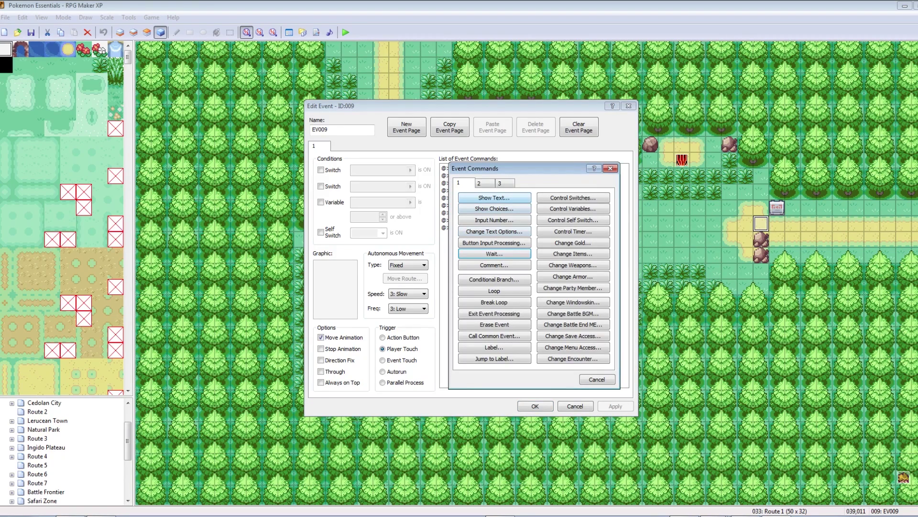
click(483, 184)
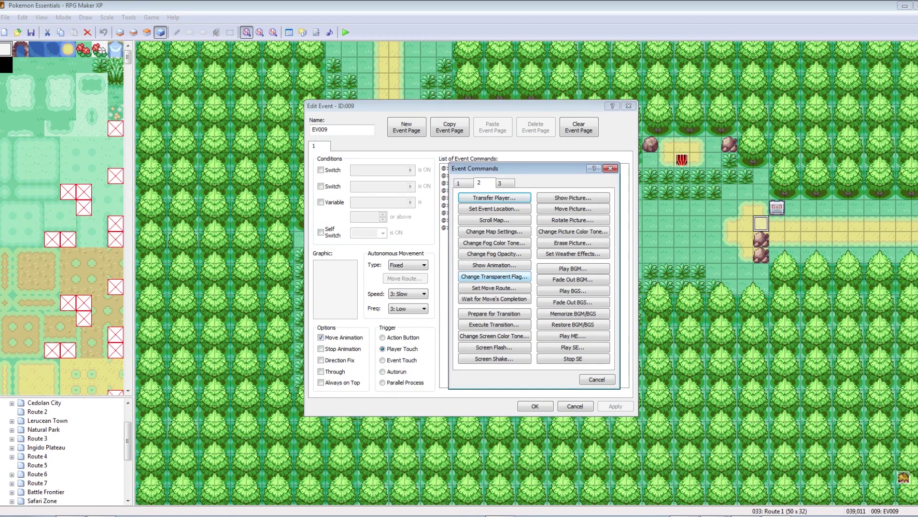
click(494, 276)
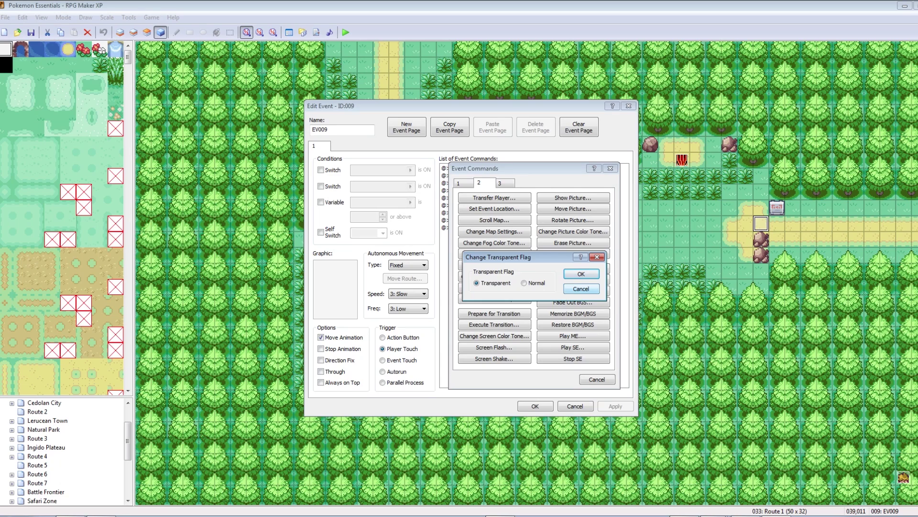
click(581, 288)
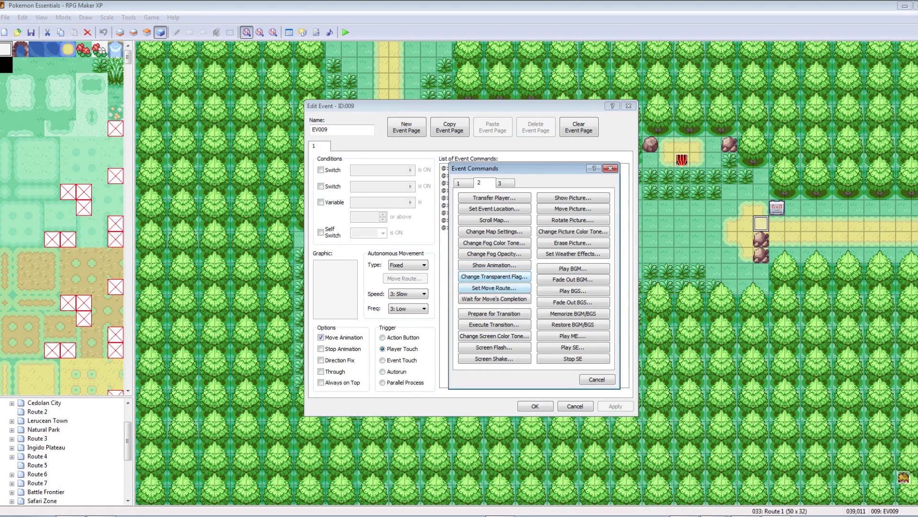
- Start a Set Move Route command for 007: GARY, leaving Ignore If Can't Move off
click(494, 288)
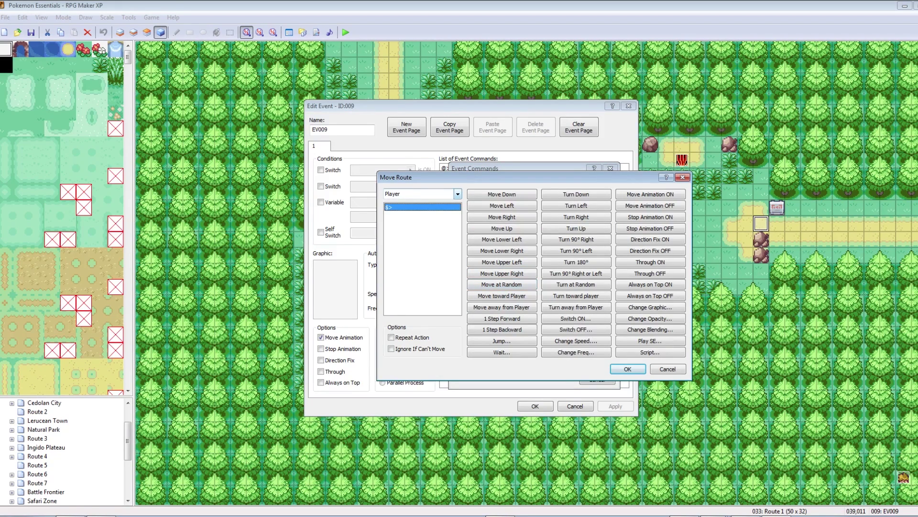
click(458, 193)
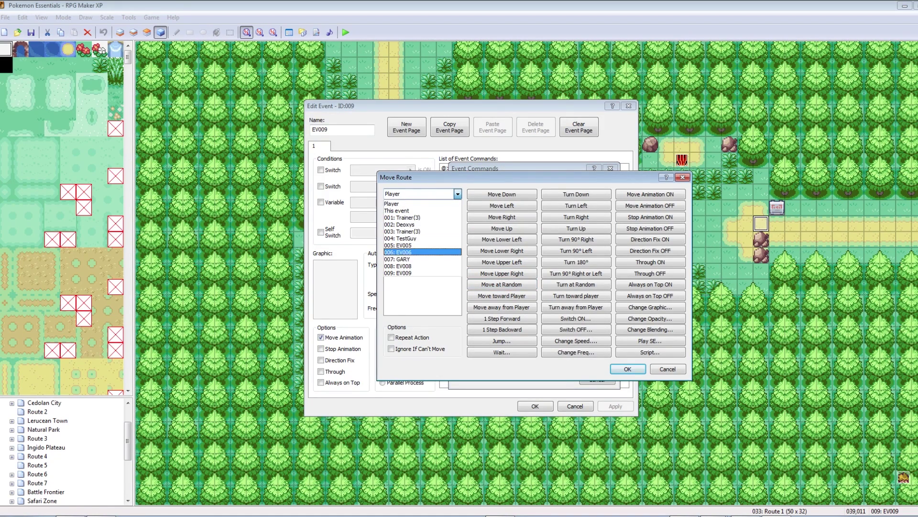
click(411, 259)
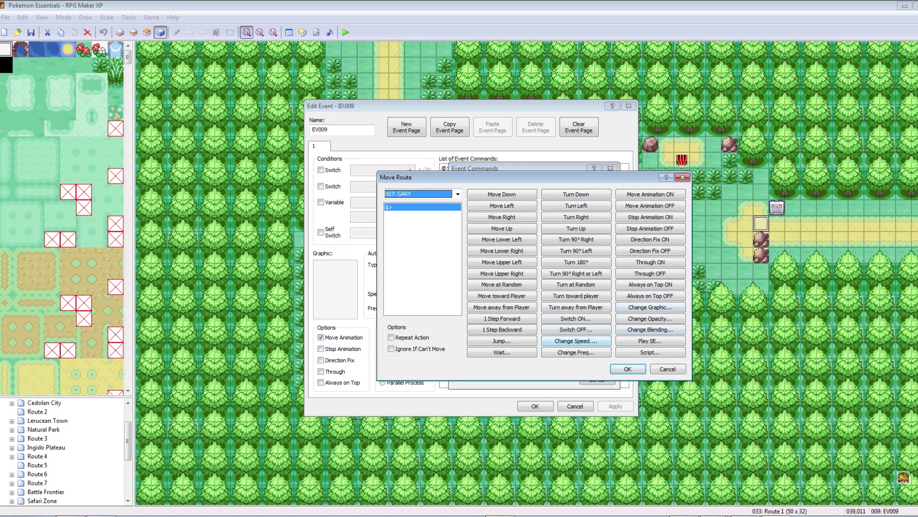
click(458, 194)
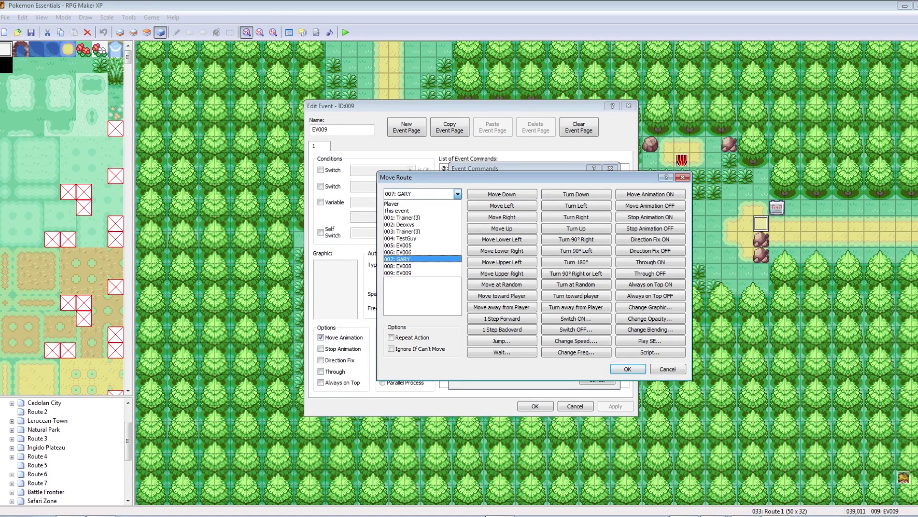
click(409, 259)
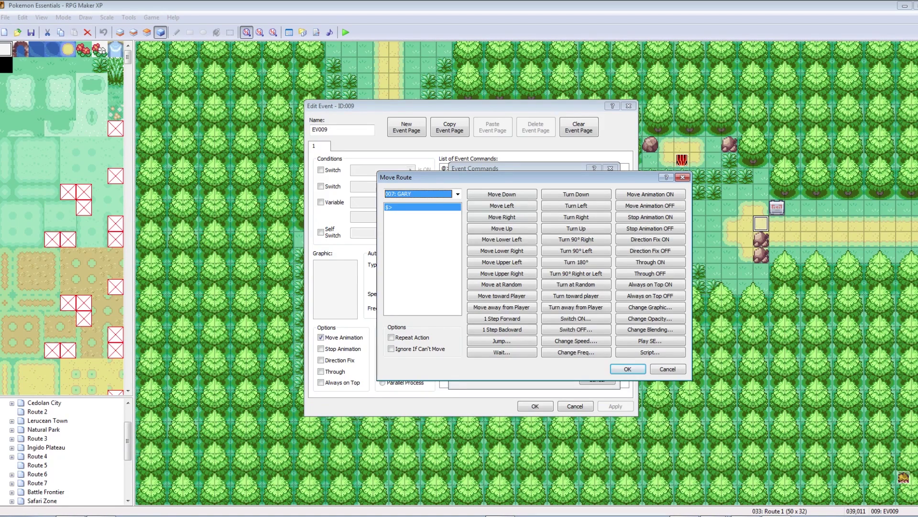
drag(519, 178, 528, 175)
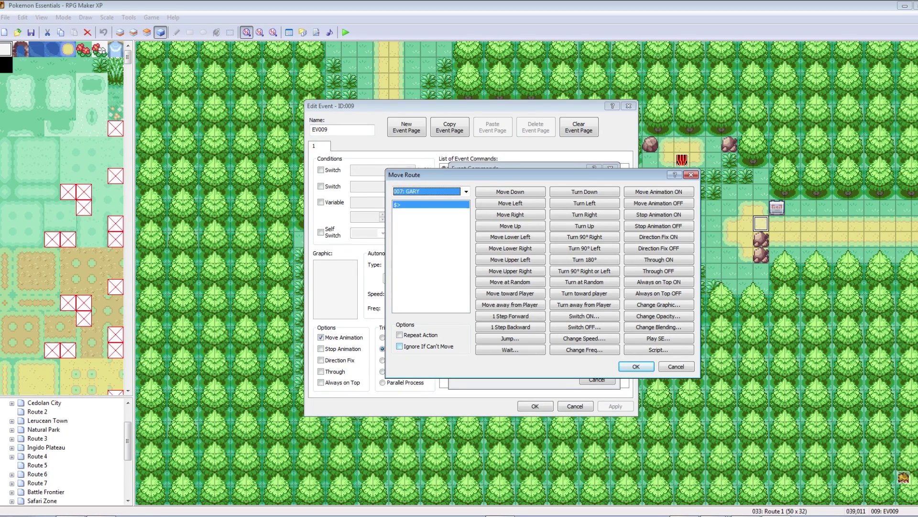
click(399, 346)
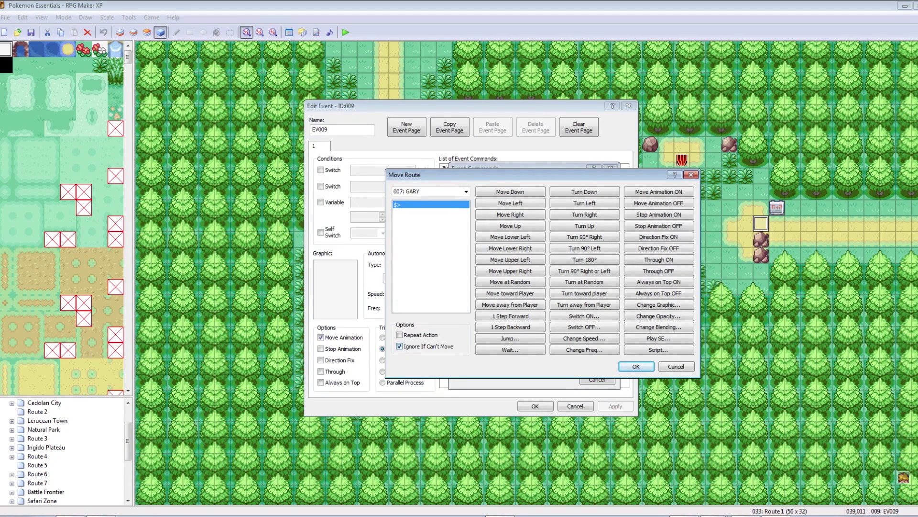
click(399, 346)
- Fill GARY's move route with eight Move Left commands, then confirm the route and apply the event changes
click(510, 203)
click(510, 203)
click(510, 203)
click(510, 202)
click(510, 202)
click(510, 203)
click(510, 203)
click(510, 203)
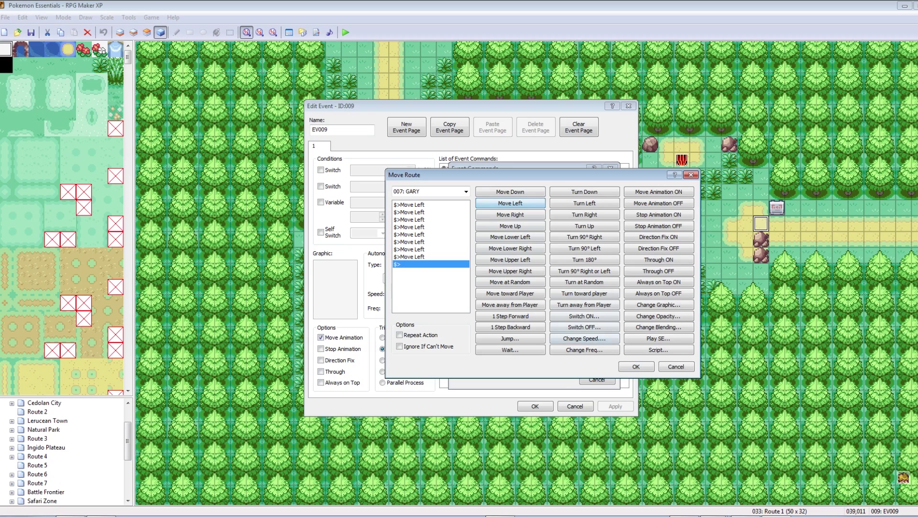
click(636, 366)
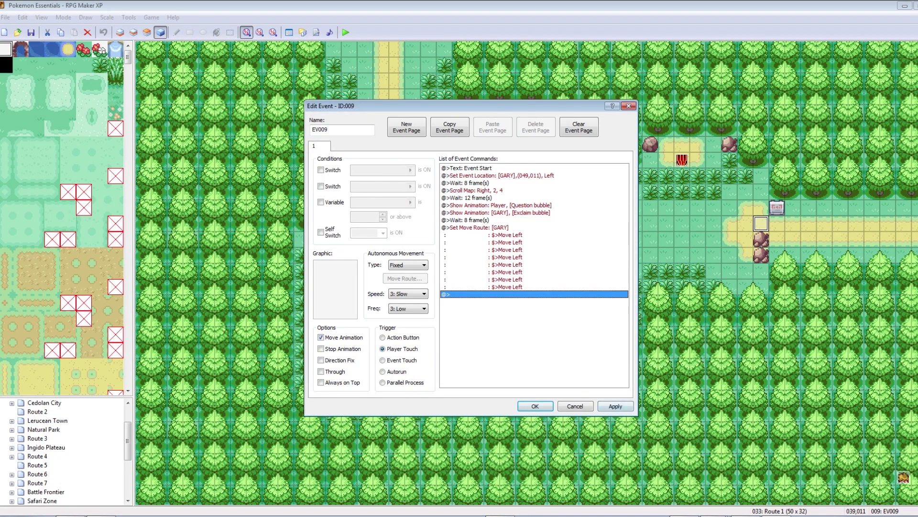
click(615, 407)
- Add a Wait for Move's Completion command after GARY's move route and apply it
click(519, 235)
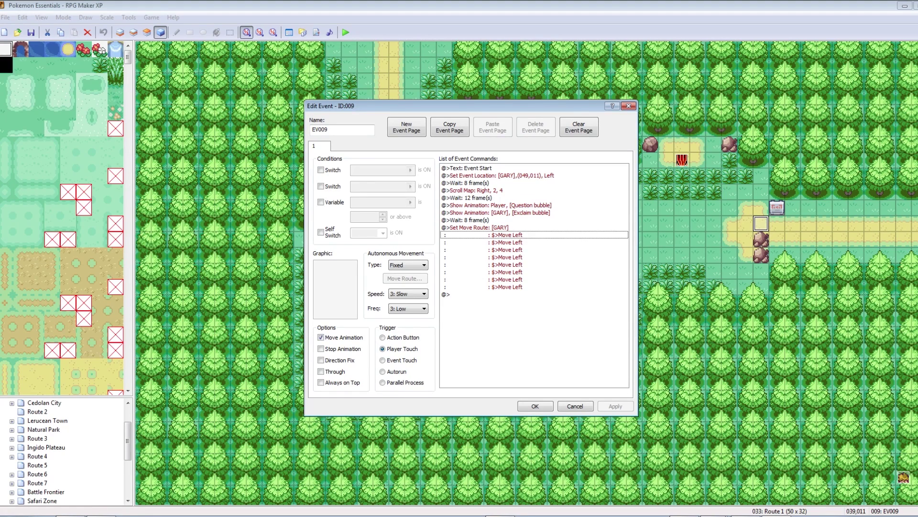
click(519, 294)
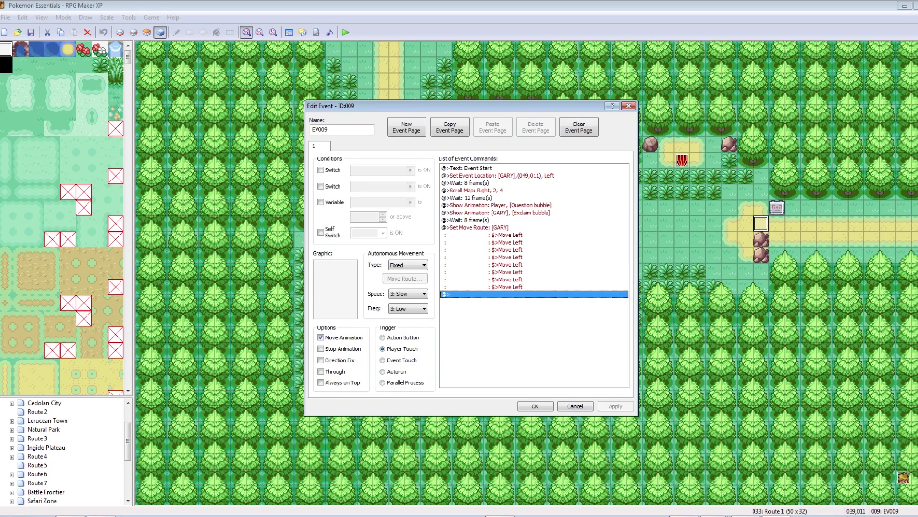
right_click(484, 294)
click(502, 304)
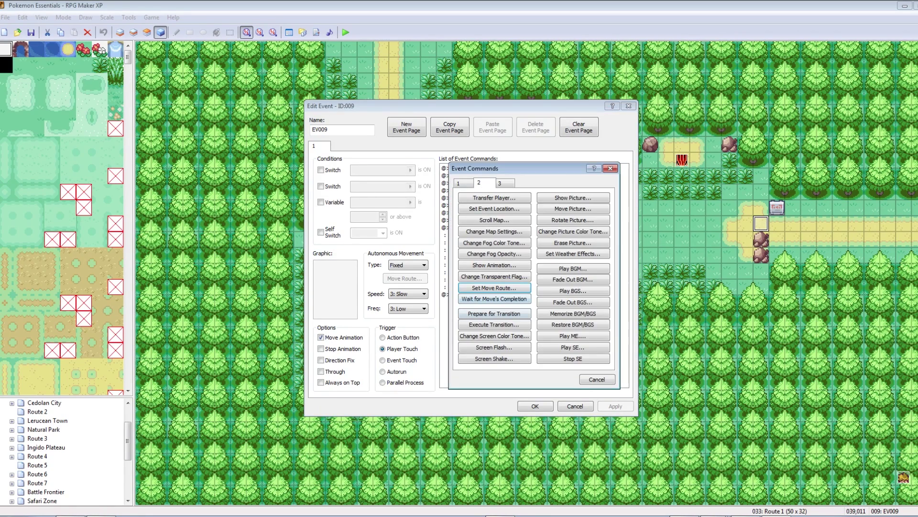
click(494, 299)
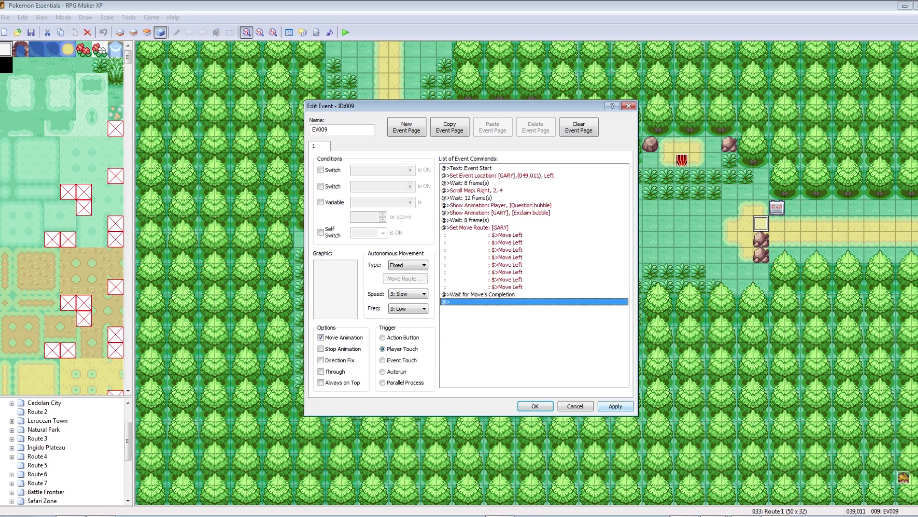
click(616, 406)
click(526, 294)
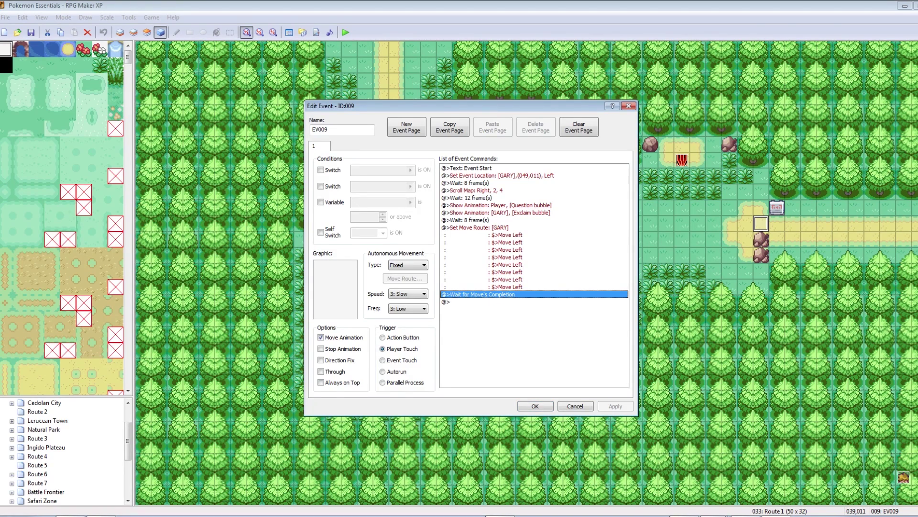
click(507, 258)
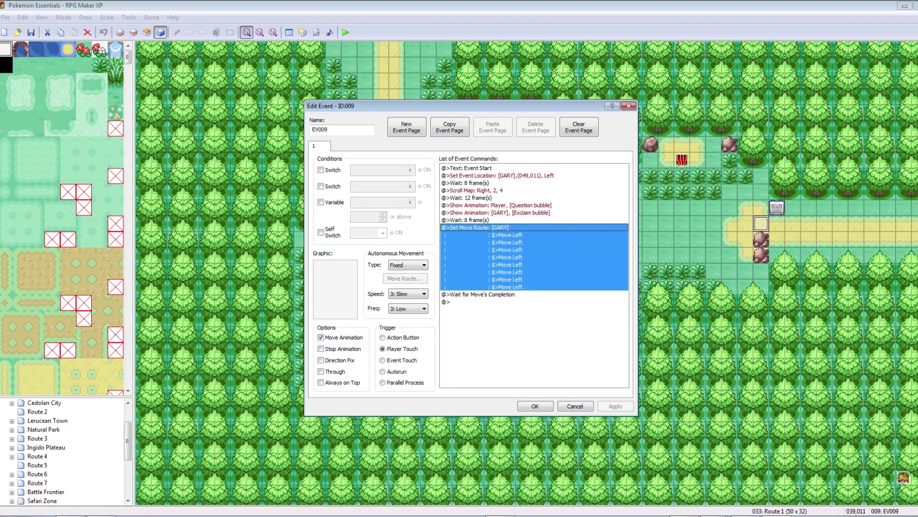
click(507, 302)
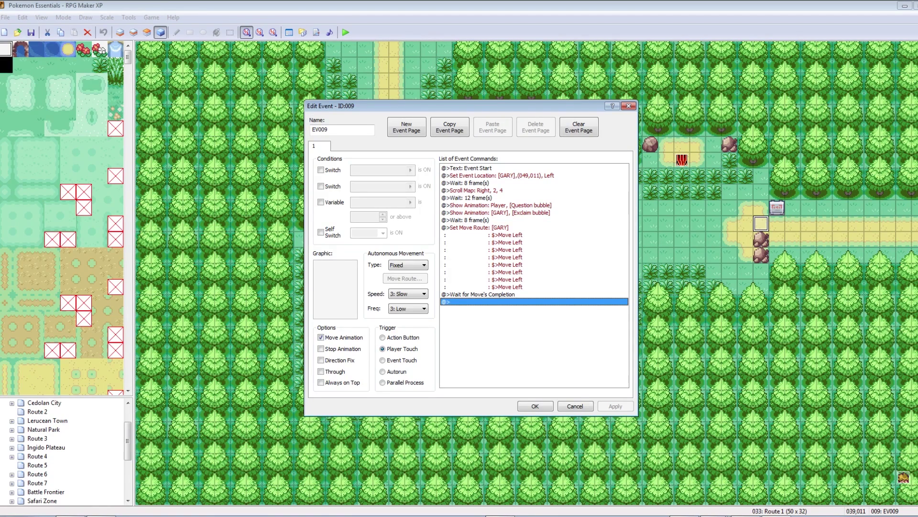
- Add a Show Text command reading "I'm here baby!" after Wait for Move's Completion and apply the event changes
right_click(484, 304)
click(500, 311)
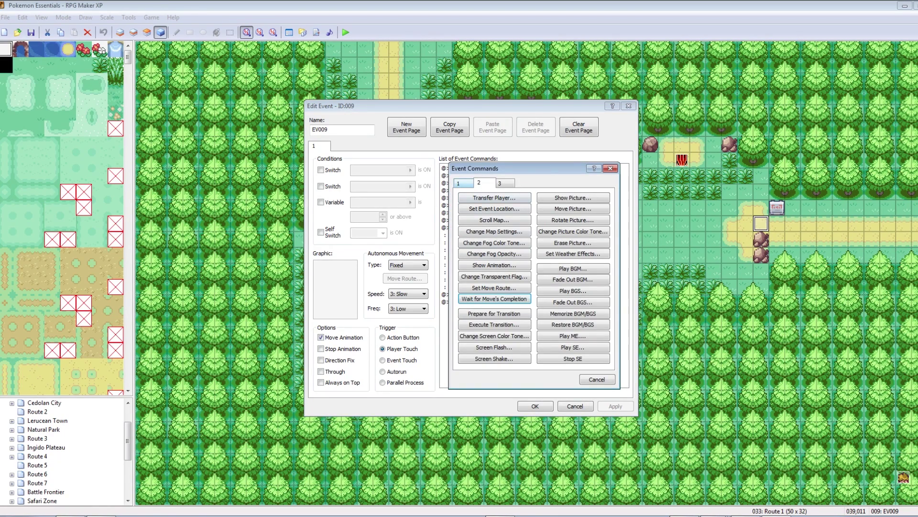
click(463, 183)
click(494, 197)
text(I'm here baby)
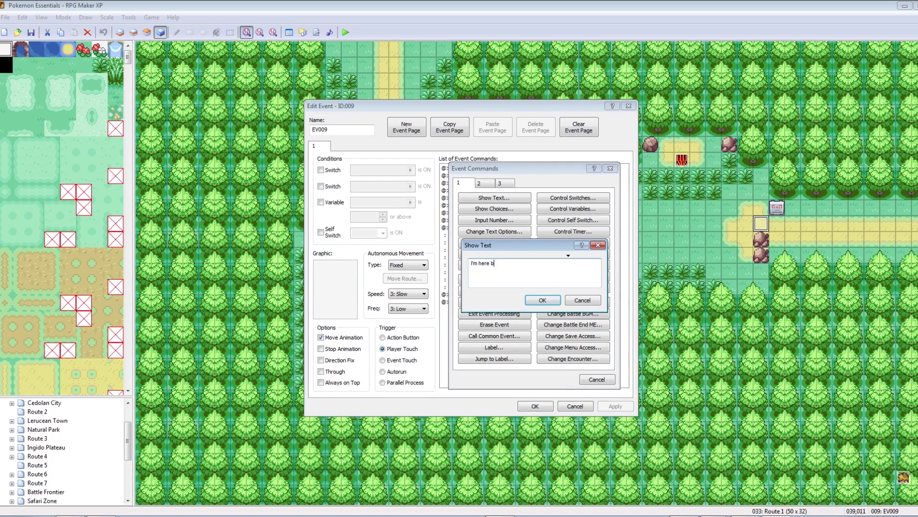
key(Return)
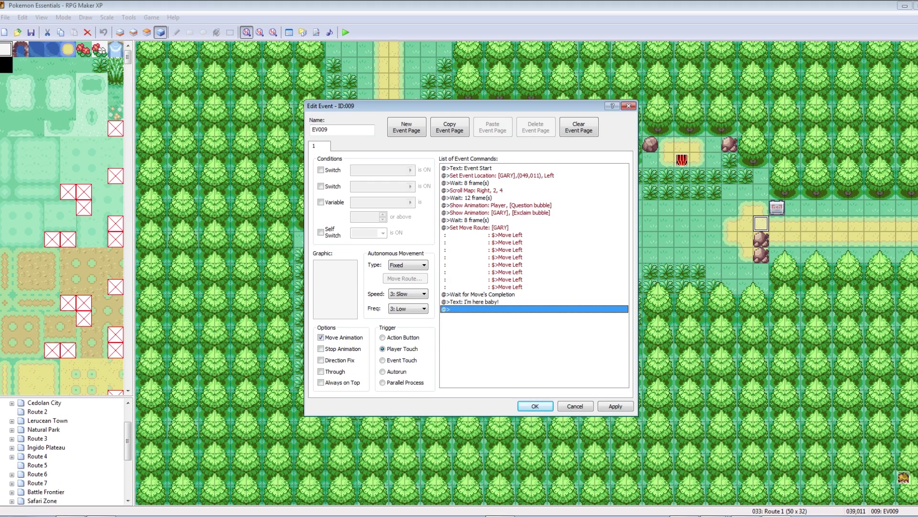
click(498, 295)
click(497, 257)
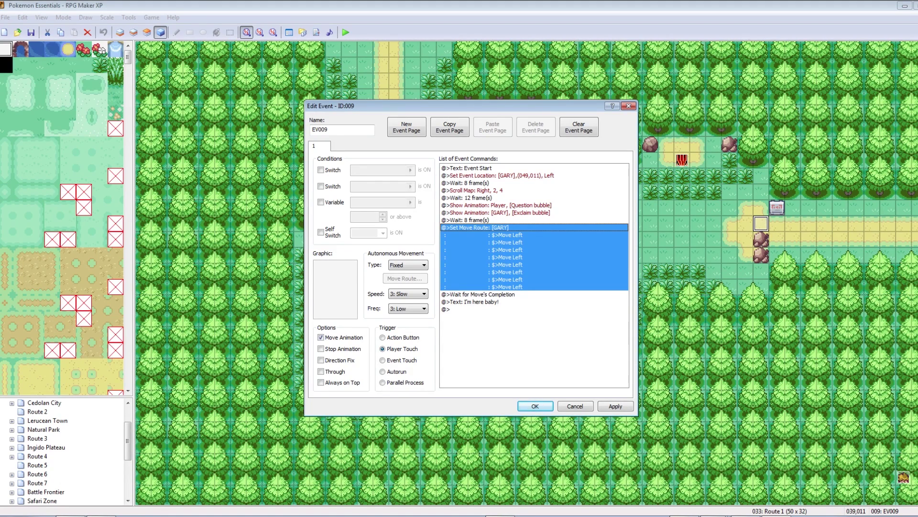
click(497, 302)
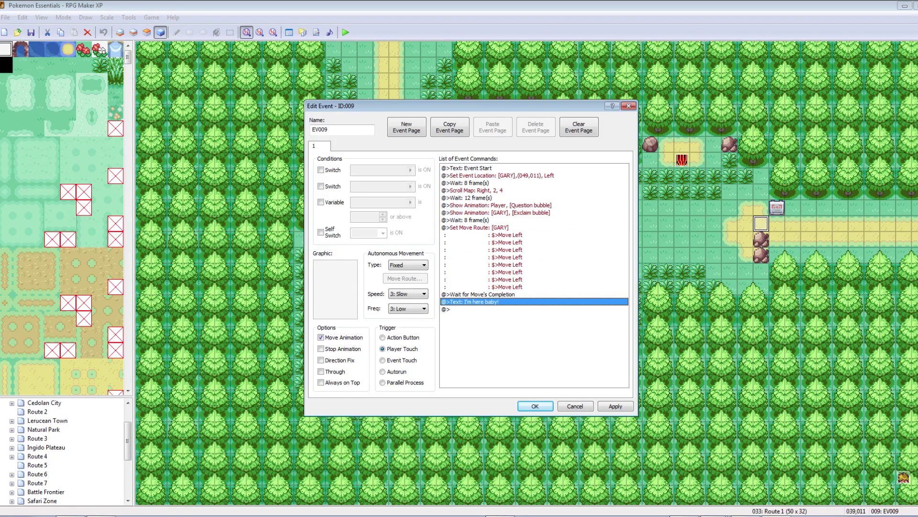
click(615, 406)
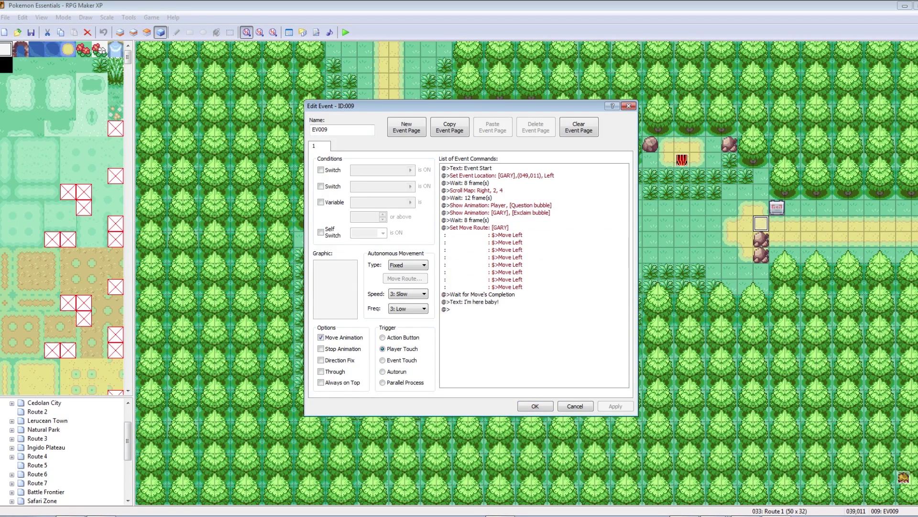
- Confirm and close the event, start a playtest of the game and continue from the saved game
click(497, 295)
click(497, 257)
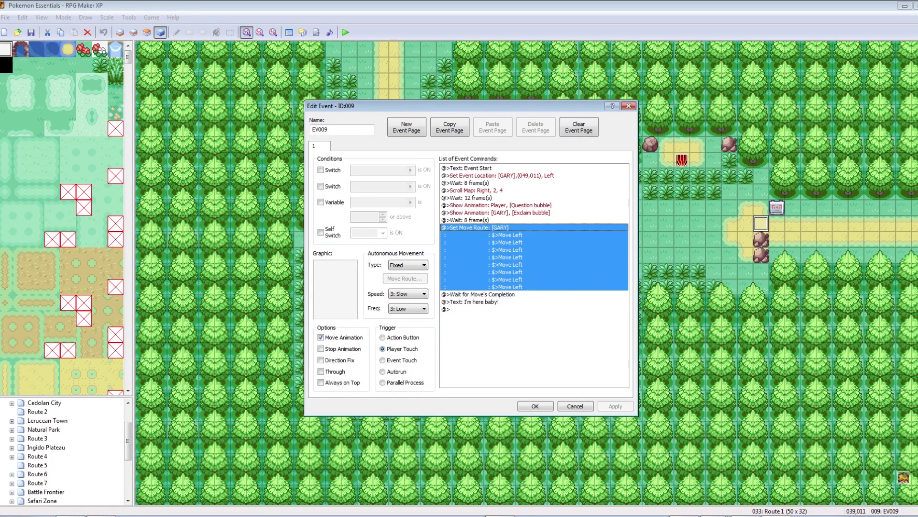
key(Return)
click(635, 257)
click(347, 29)
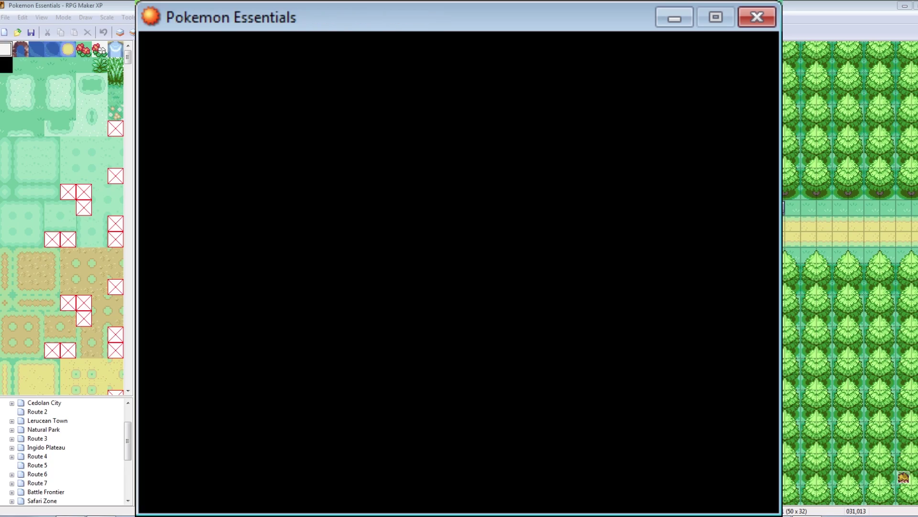
key(Return)
- Walk the player southeast across Route 1, around the ledge, to the edge of the sandy path
key(Down)
key(Right)
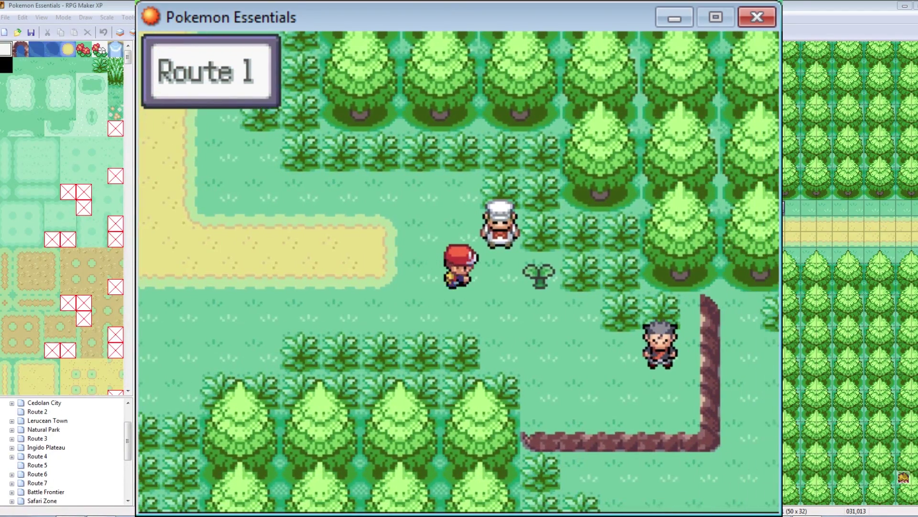
key(Down)
key(Right)
key(Down)
key(Down)
key(Right)
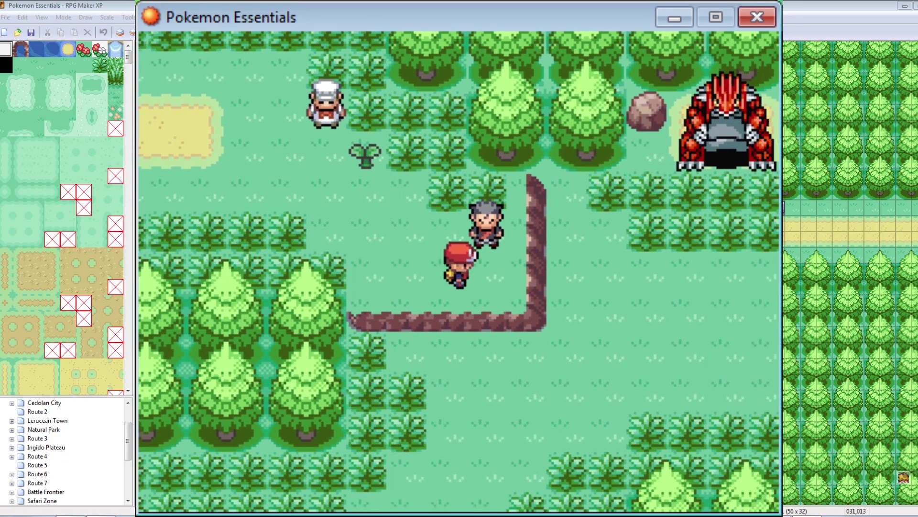
key(Down)
key(Right)
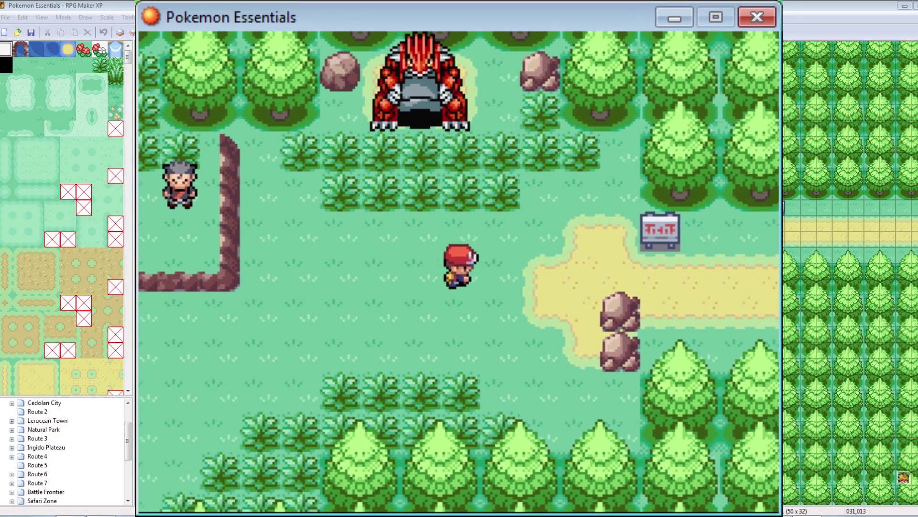
- Save the game at the edge of the sandy path, just before the event tile
key(Escape)
key(Down)
key(Down)
key(Down)
key(Return)
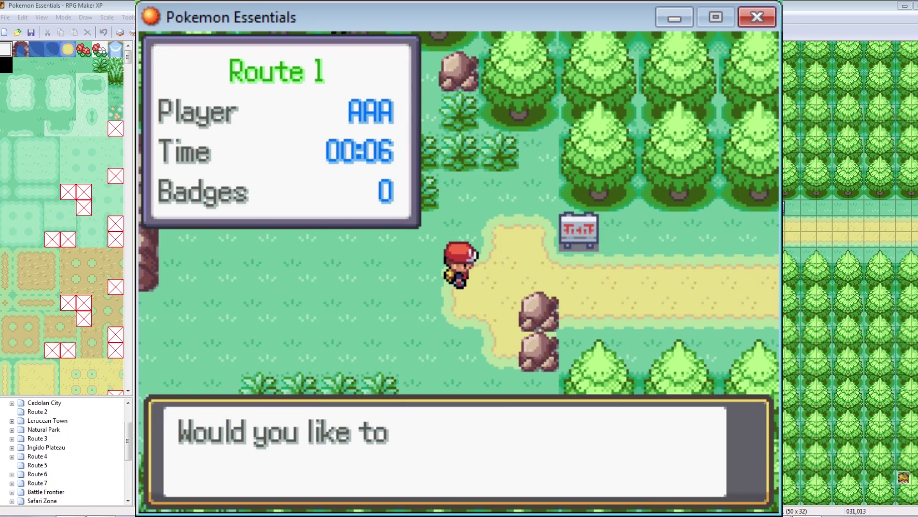
key(Return)
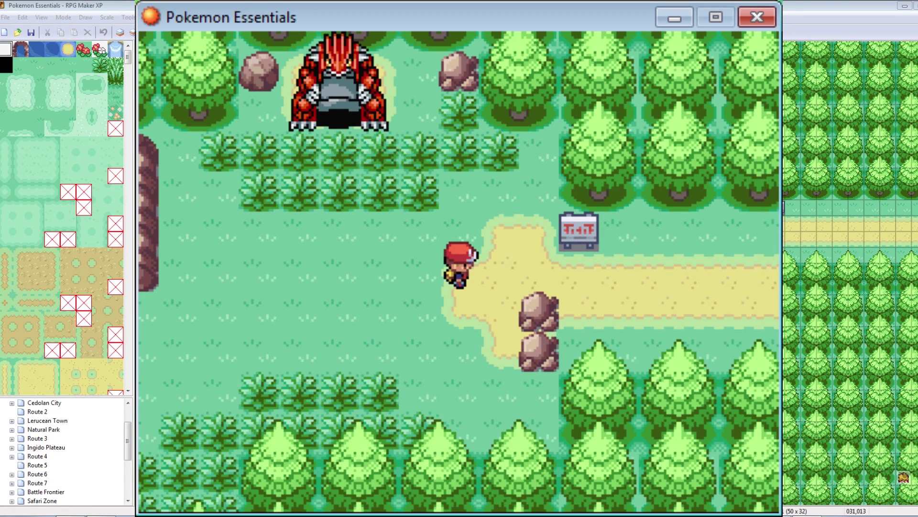
- Walk onto the event tile between the sign and the rocks and play through the GARY cutscene
key(Right)
key(Right)
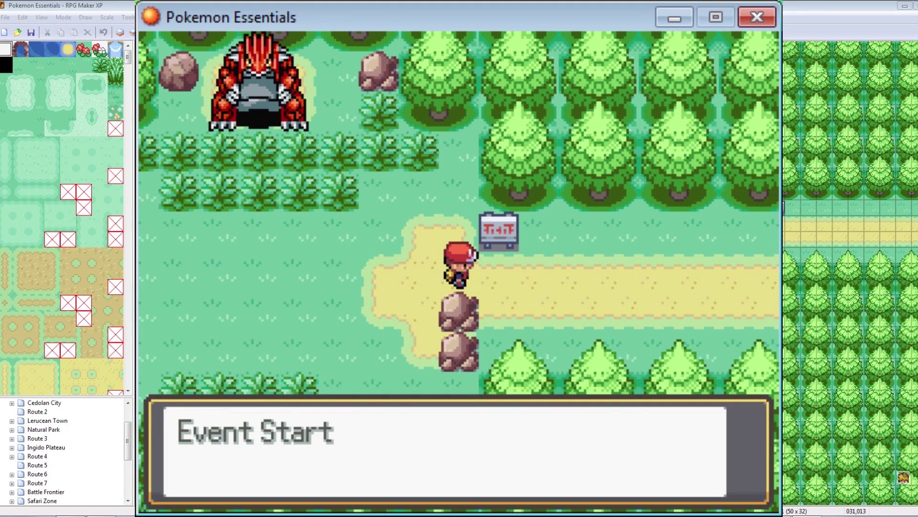
key(Return)
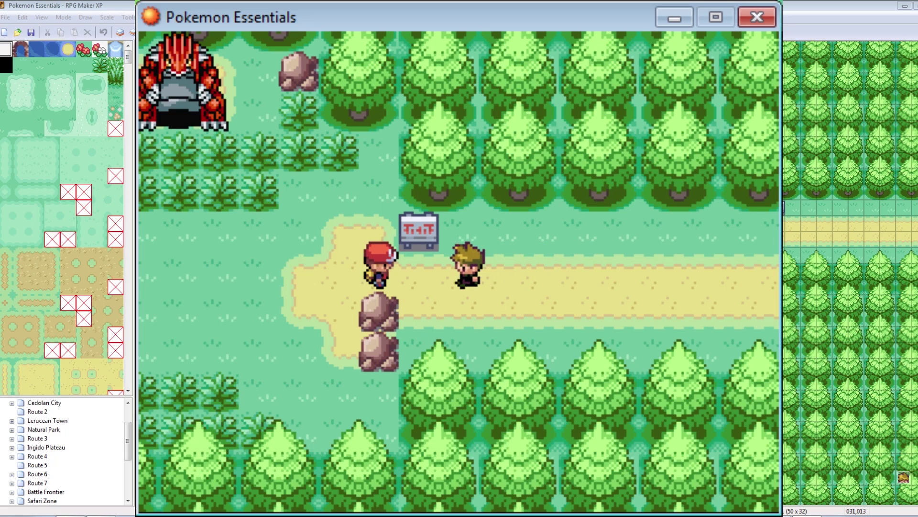
key(Return)
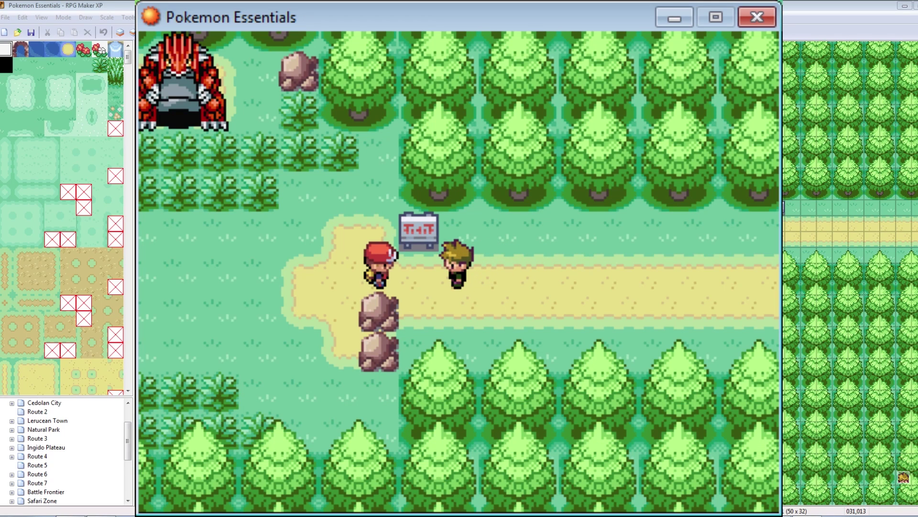
- Step off and back onto the event tile to replay the cutscene to its end, then close the playtest
key(Left)
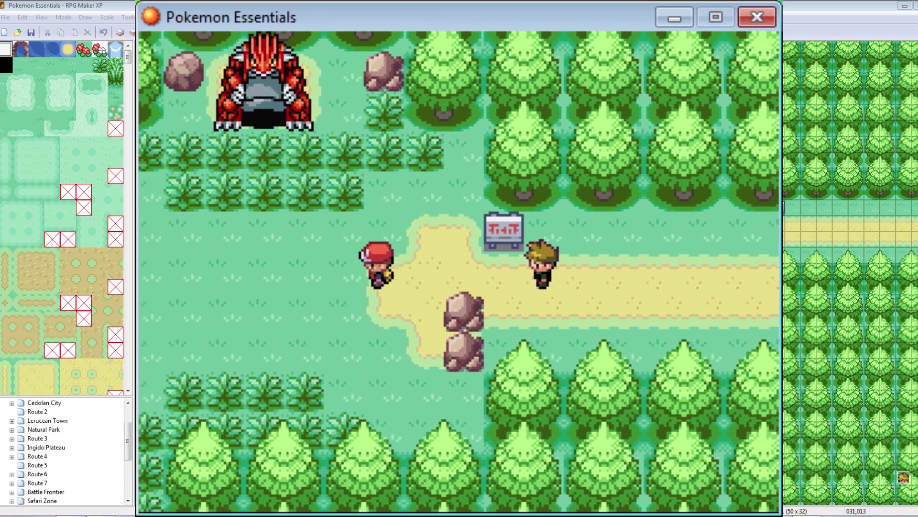
key(Right)
key(Left)
key(Right)
key(Right)
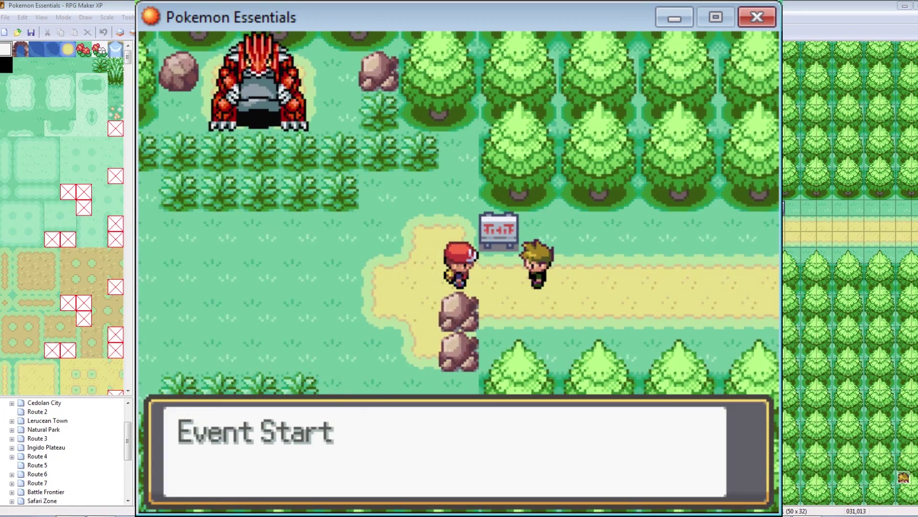
key(Return)
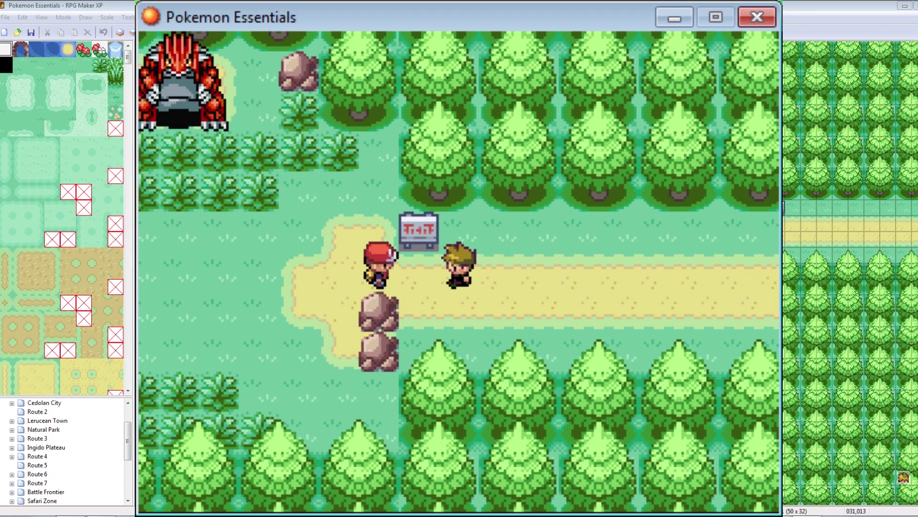
key(Return)
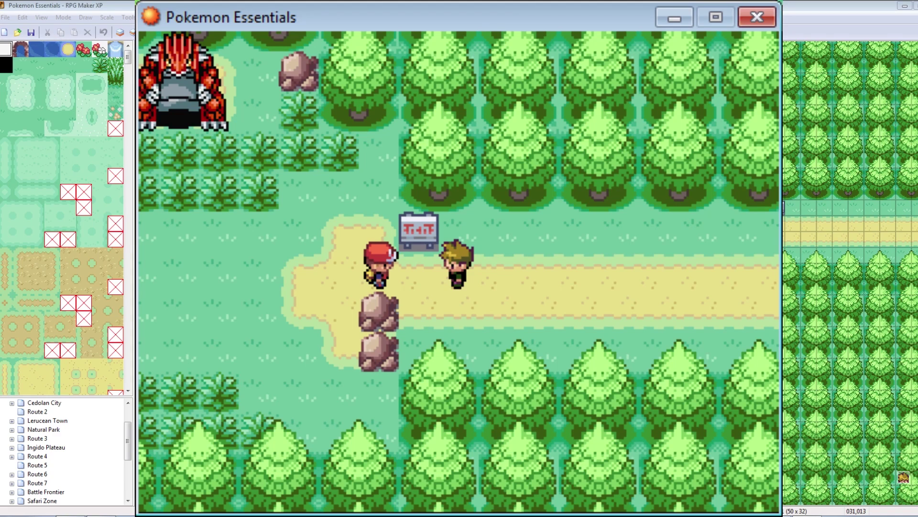
click(757, 17)
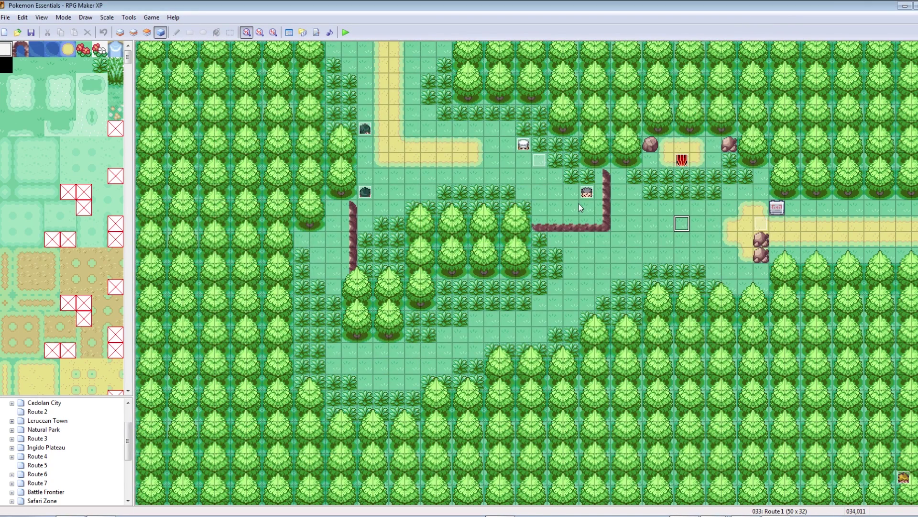
- Copy the pbTrainerBattle Conditional Branch from the Trainer(3) event with ID 001, then close that event
click(666, 255)
double_click(366, 129)
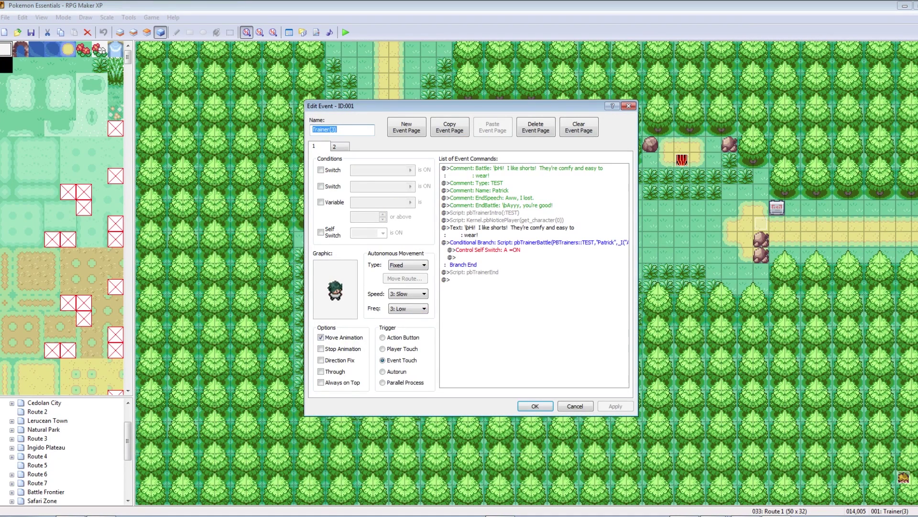
click(534, 242)
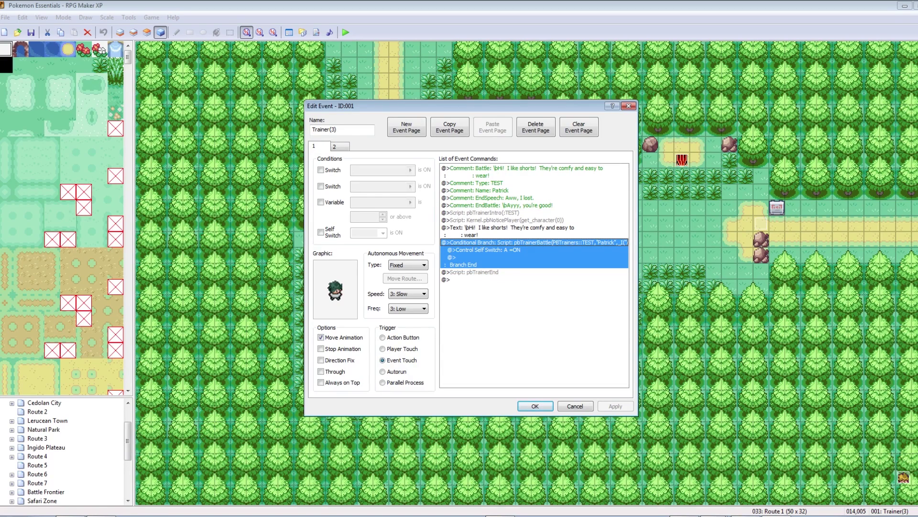
click(535, 405)
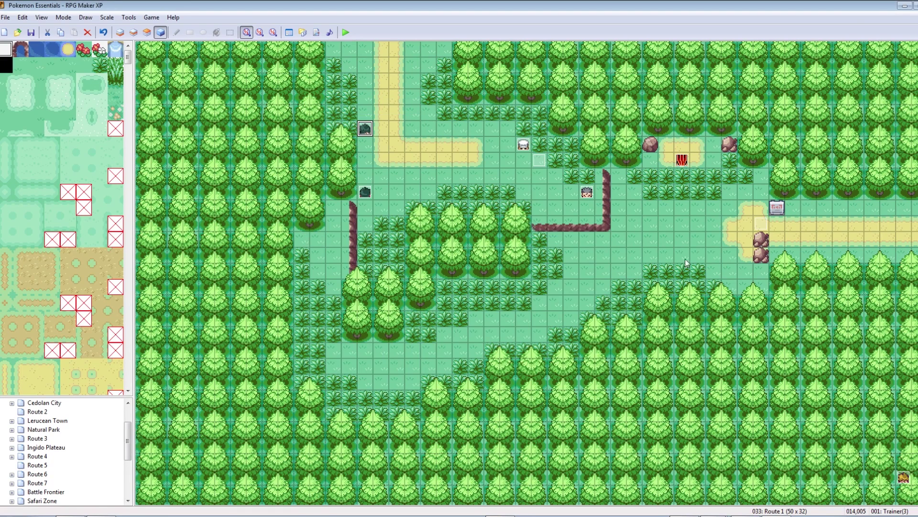
- Paste the copied trainer battle branch at the end of EV009's command list and apply the change
double_click(761, 223)
click(534, 309)
key(ctrl+v)
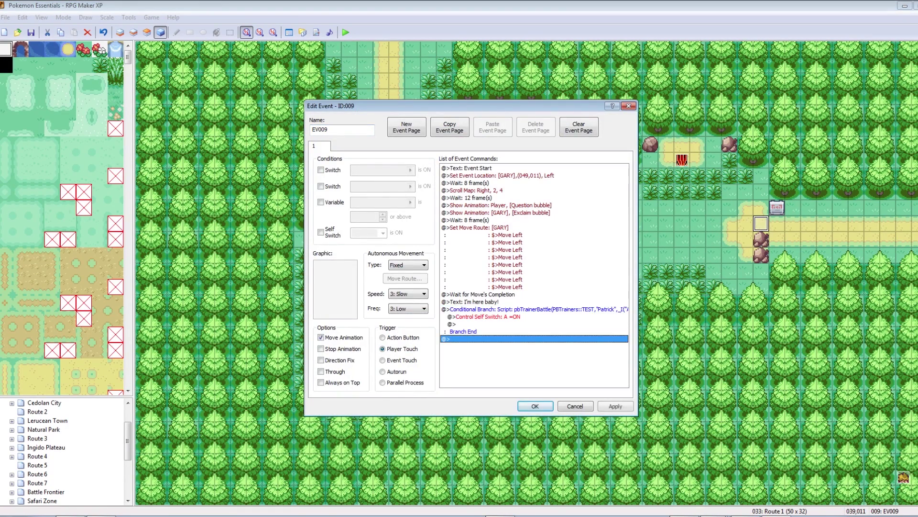
click(534, 309)
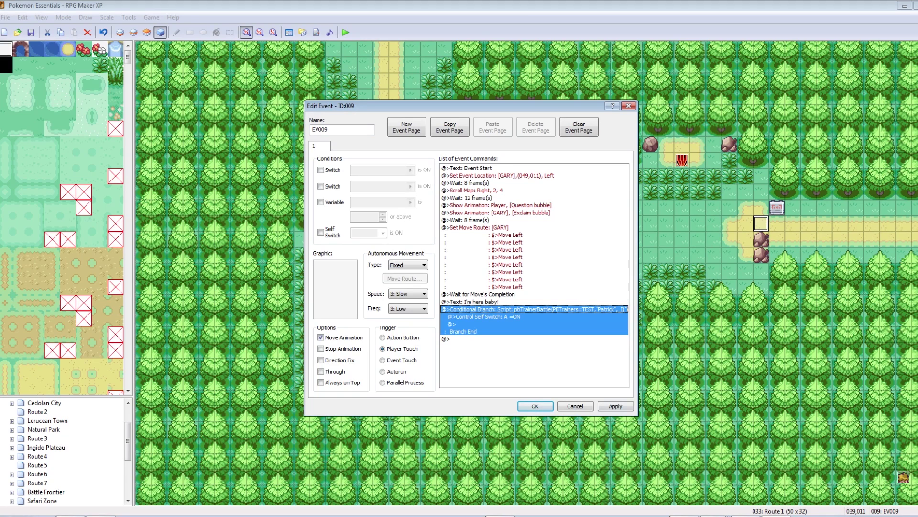
click(616, 406)
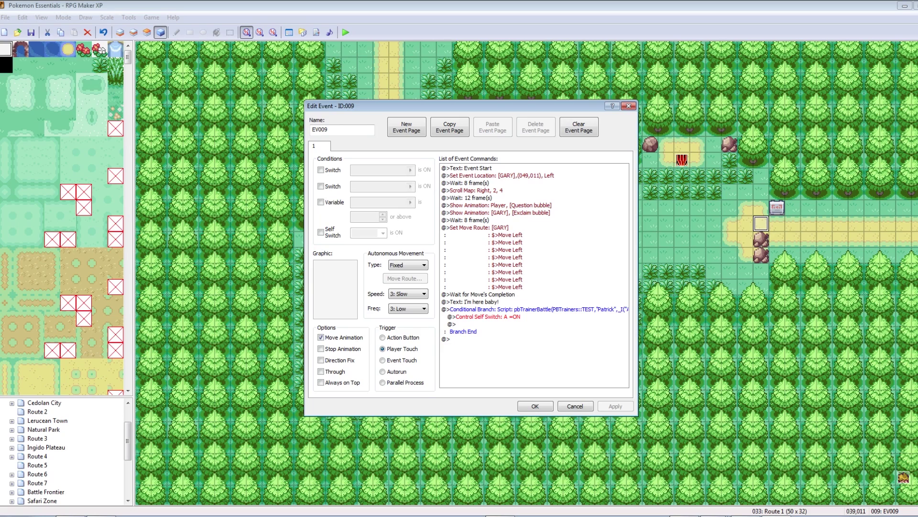
- Examine the pasted trainer battle branch and its Control Self Switch command without inserting anything
click(534, 317)
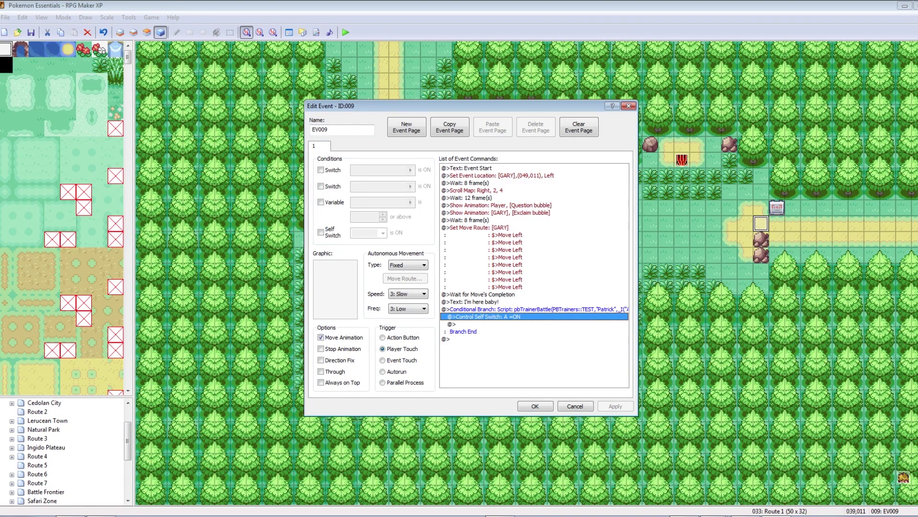
click(535, 309)
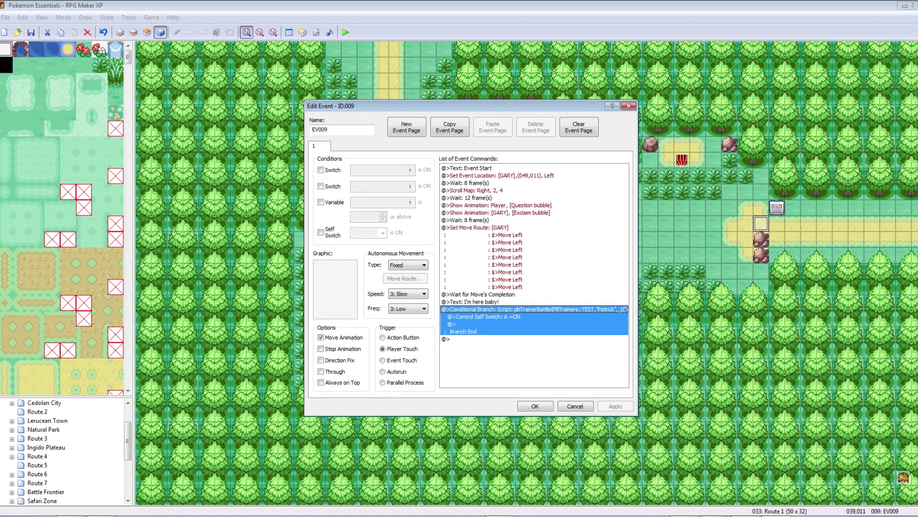
click(534, 317)
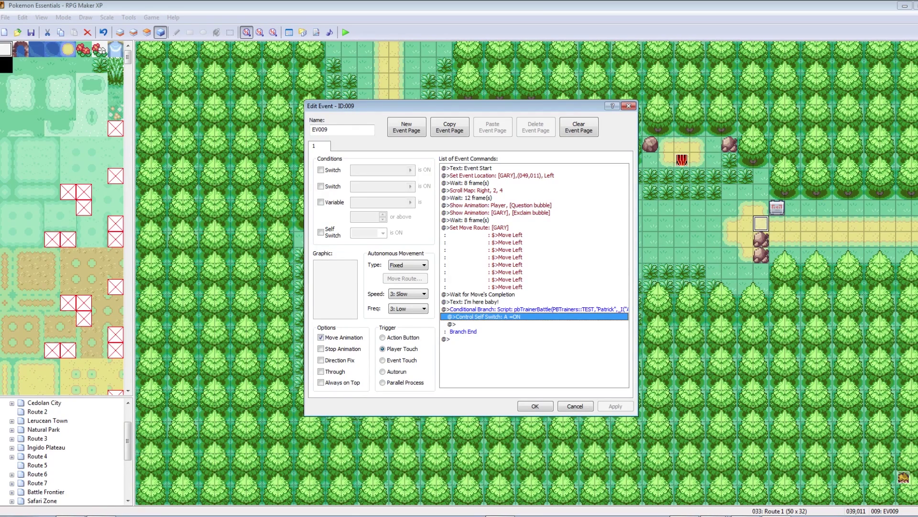
click(487, 323)
right_click(486, 324)
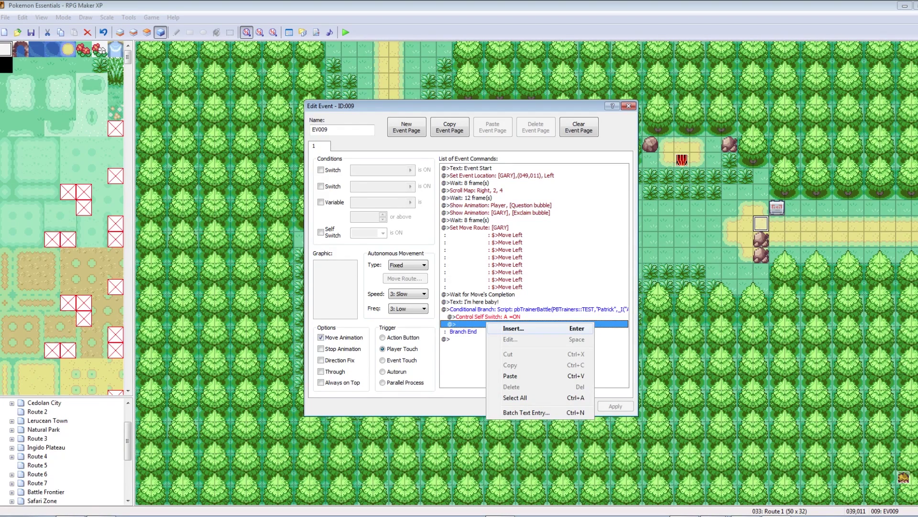
click(489, 317)
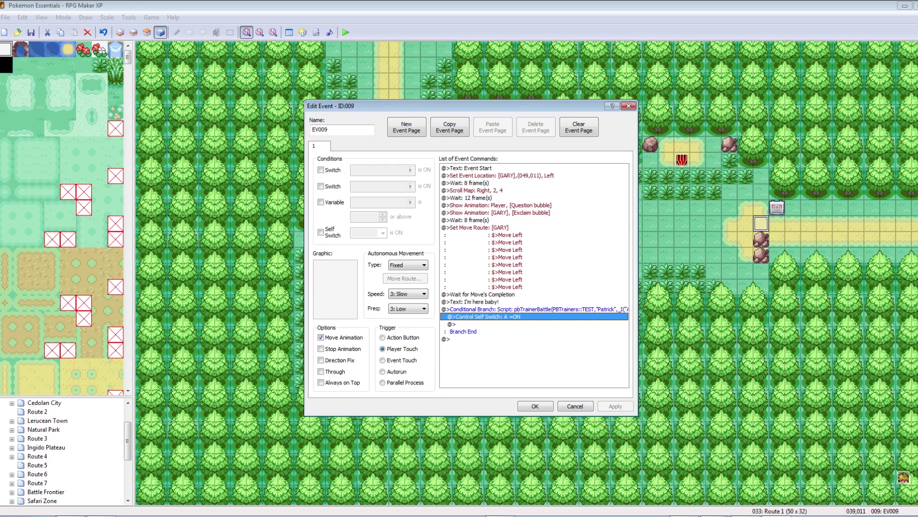
- Add a second page to EV009 conditioned on Self Switch A being ON, apply it and return to page 1
click(406, 127)
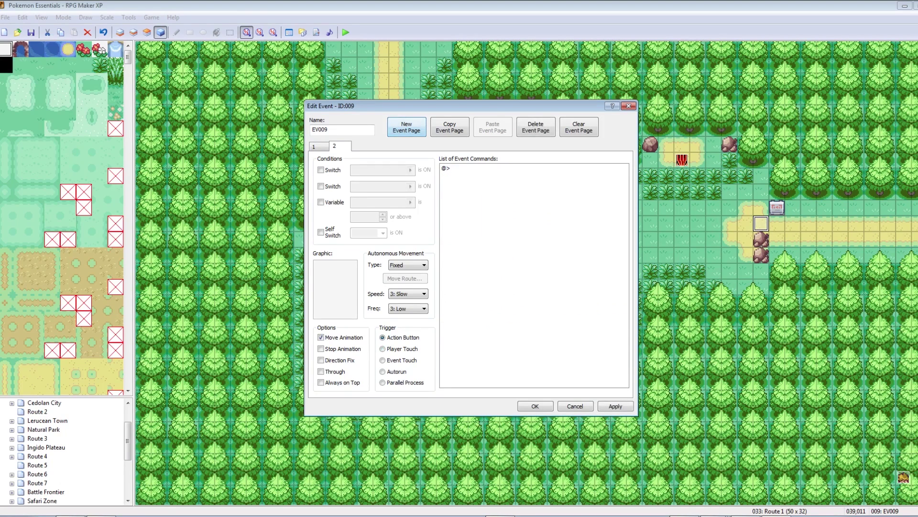
click(321, 233)
click(616, 406)
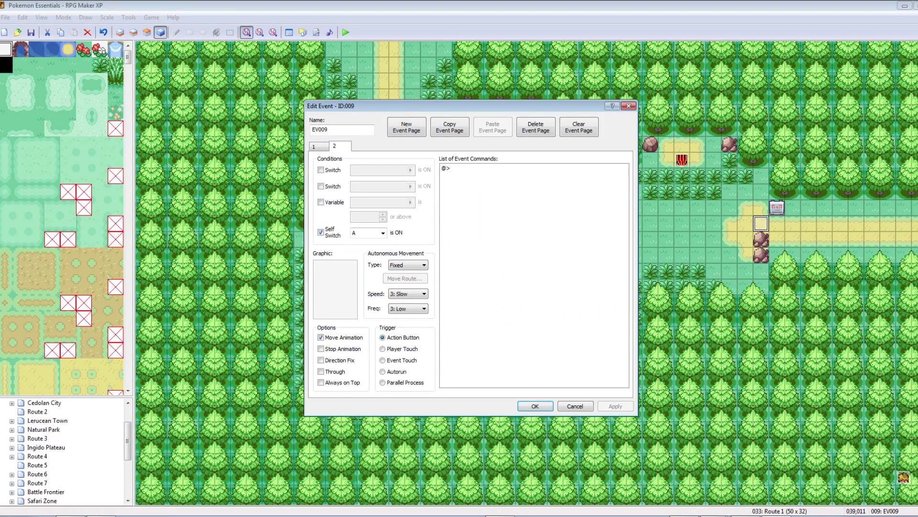
click(319, 146)
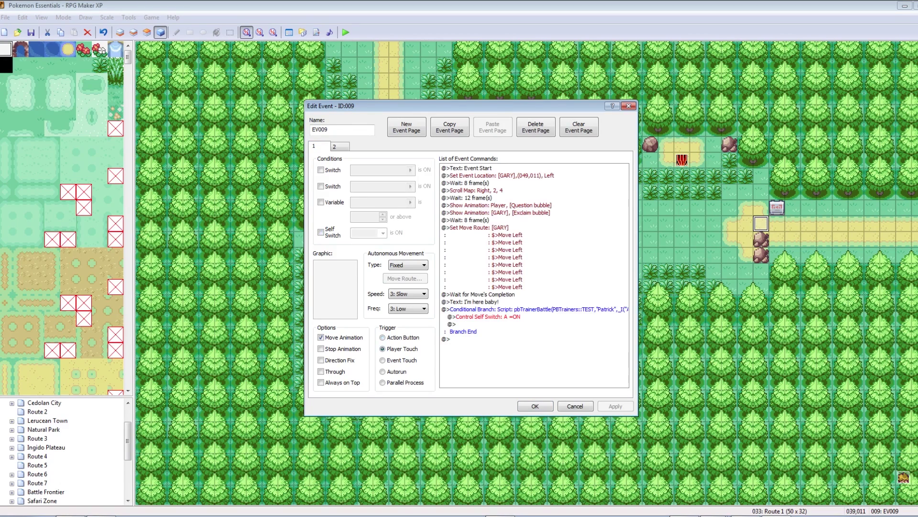
- Add the text "Damn, you beat me!" after the Control Self Switch command inside EV009's battle branch
click(474, 323)
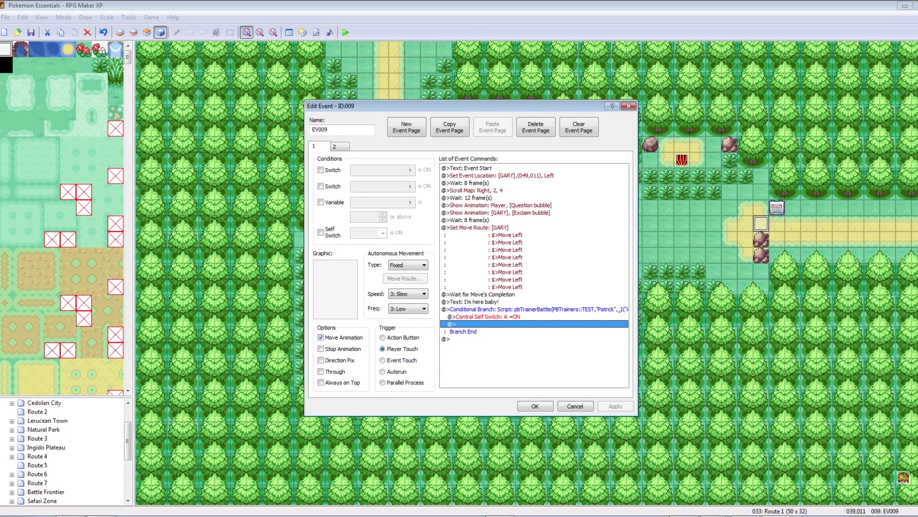
right_click(474, 324)
click(493, 330)
click(494, 197)
text(Damn, )
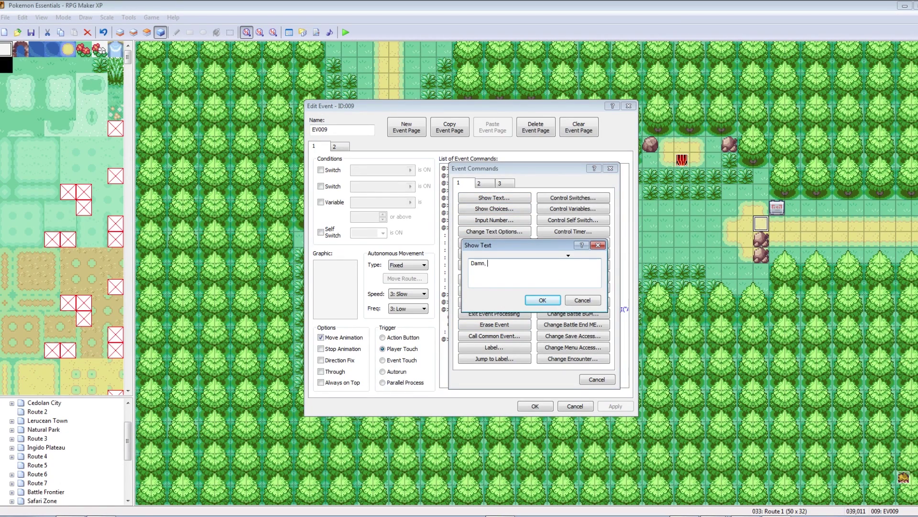
text(you beat me)
key(Return)
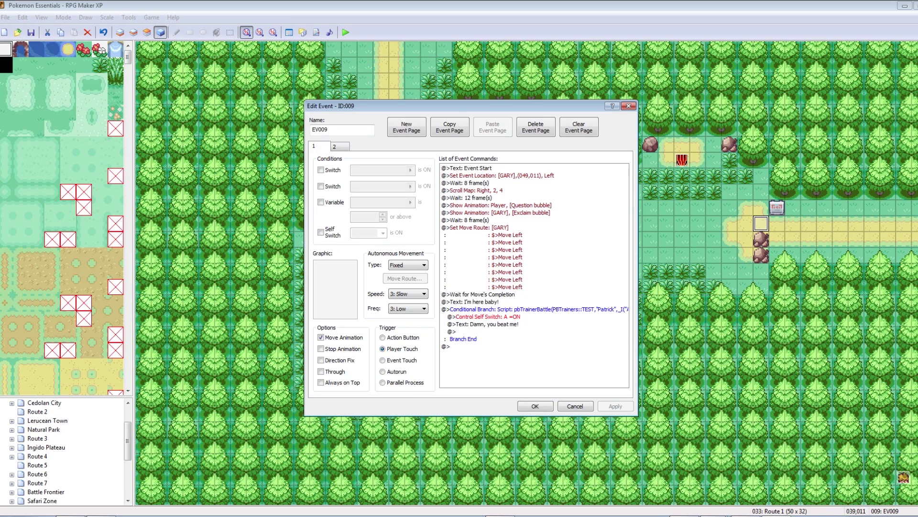
- Set the distance of EV009's rightward Scroll Map command to 3
right_click(482, 191)
click(499, 211)
click(540, 274)
key(Return)
- Insert a move route for GARY with eight Move Right commands after the defeat text, and apply the change
click(478, 332)
right_click(478, 331)
click(499, 338)
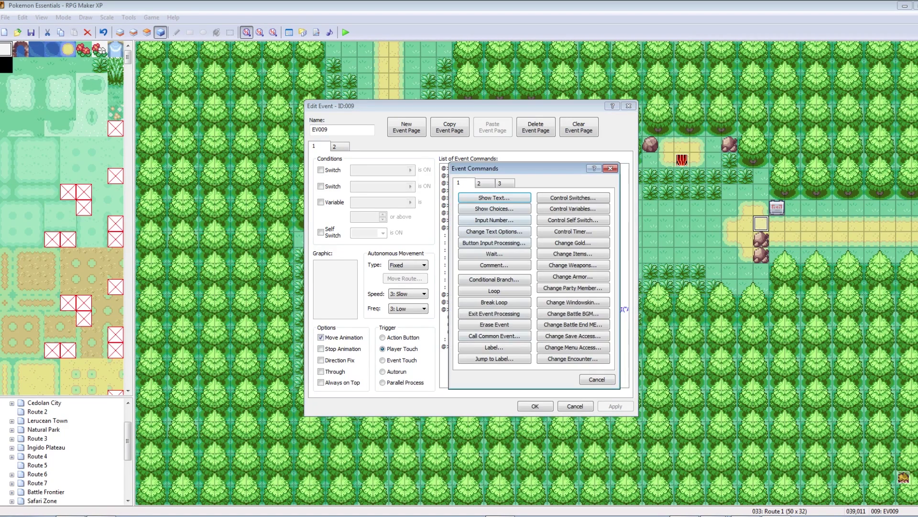
click(485, 183)
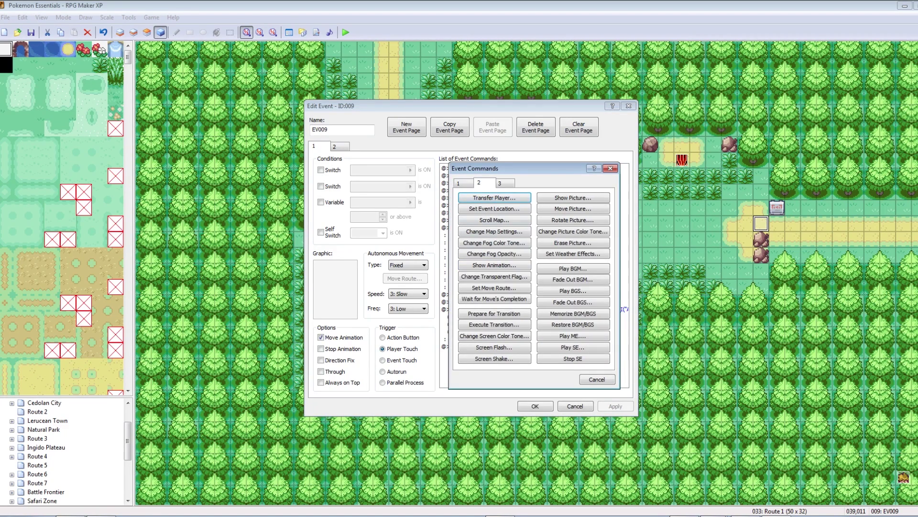
click(498, 287)
click(457, 194)
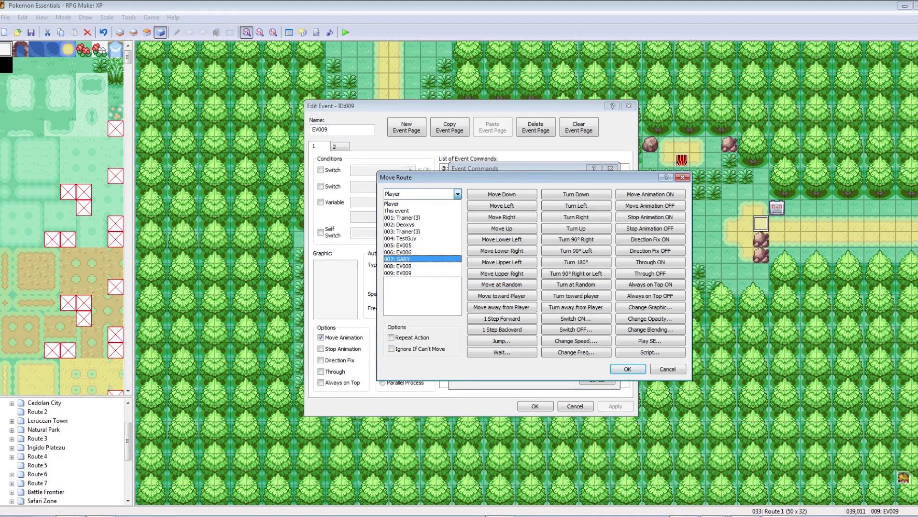
click(410, 259)
click(501, 217)
click(502, 217)
click(501, 217)
click(502, 217)
click(502, 217)
click(502, 217)
click(501, 217)
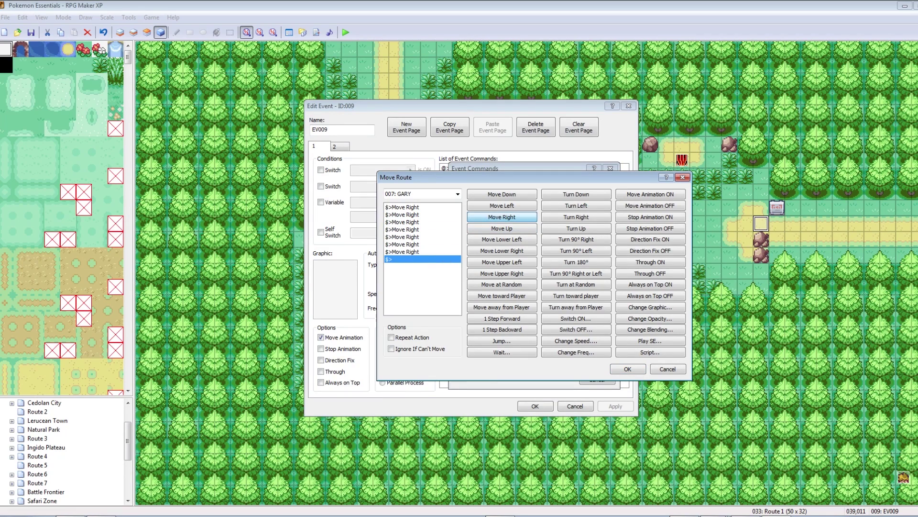
click(501, 216)
click(627, 368)
click(615, 406)
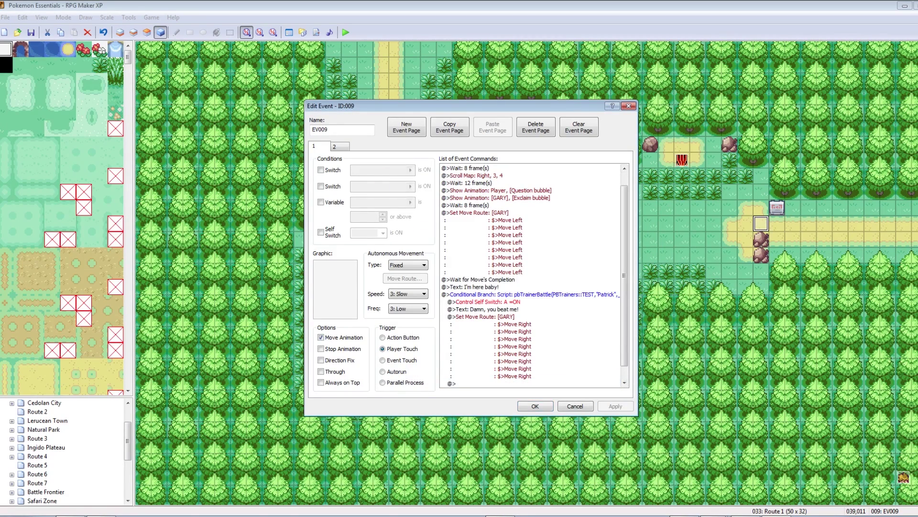
- Insert a Scroll Map command before the battle's Conditional Branch with direction Left, distance 3 and speed 4: Fast
drag(624, 330, 624, 345)
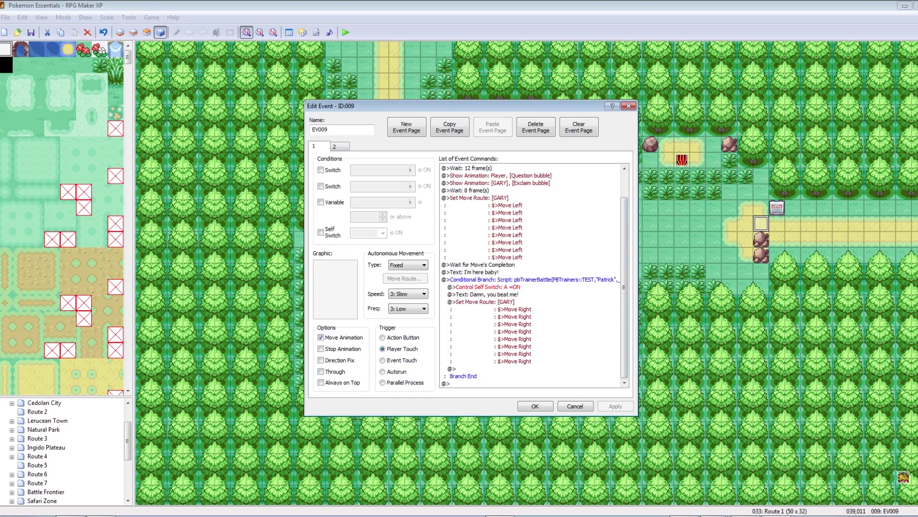
click(489, 280)
right_click(490, 280)
click(524, 286)
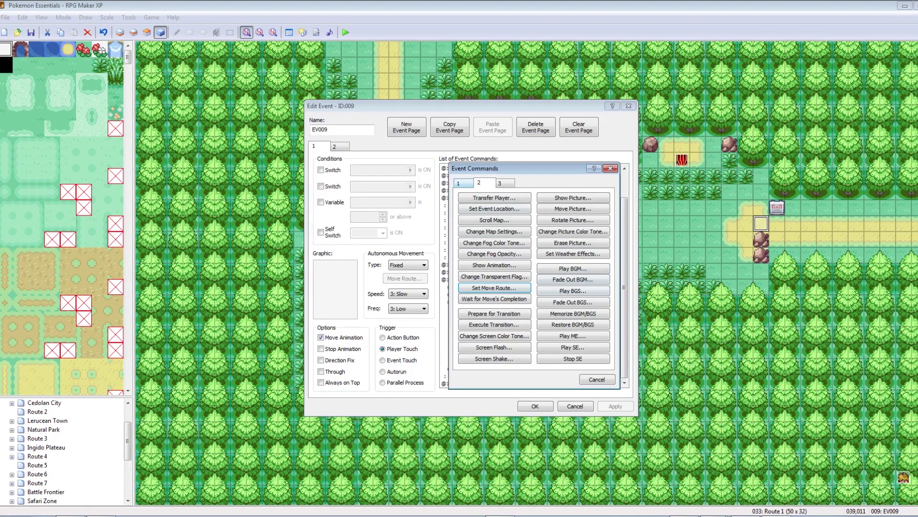
click(463, 183)
click(479, 183)
click(494, 220)
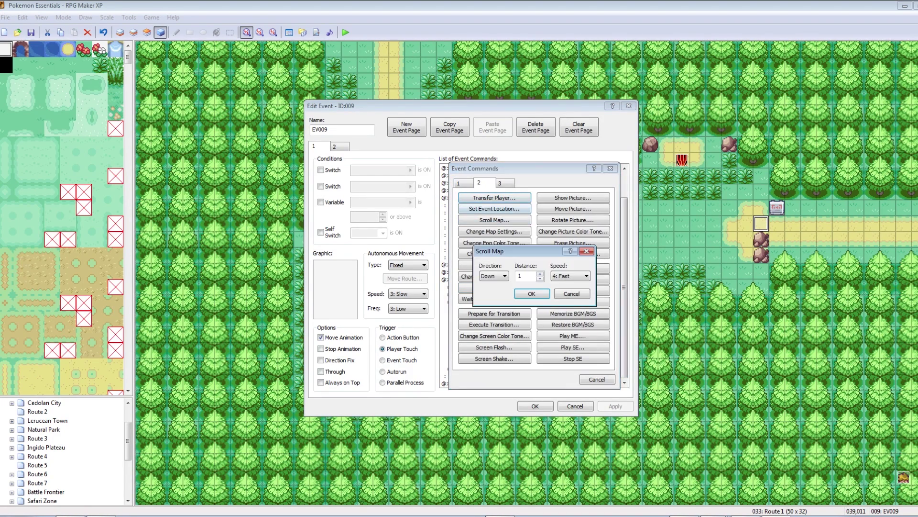
click(494, 276)
click(492, 290)
click(540, 273)
click(540, 273)
click(532, 293)
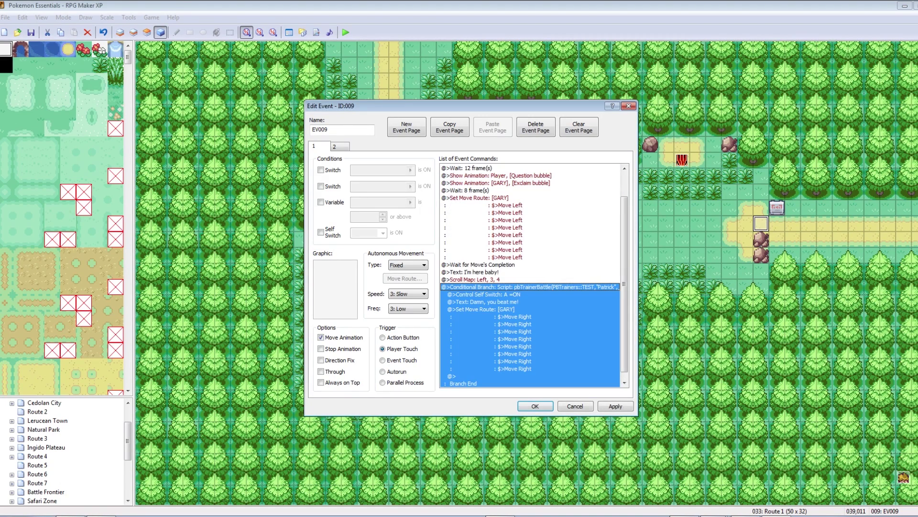
- Insert a 12-frame Wait before the battle's Conditional Branch, apply it and close EV009
right_click(478, 287)
click(488, 291)
click(459, 183)
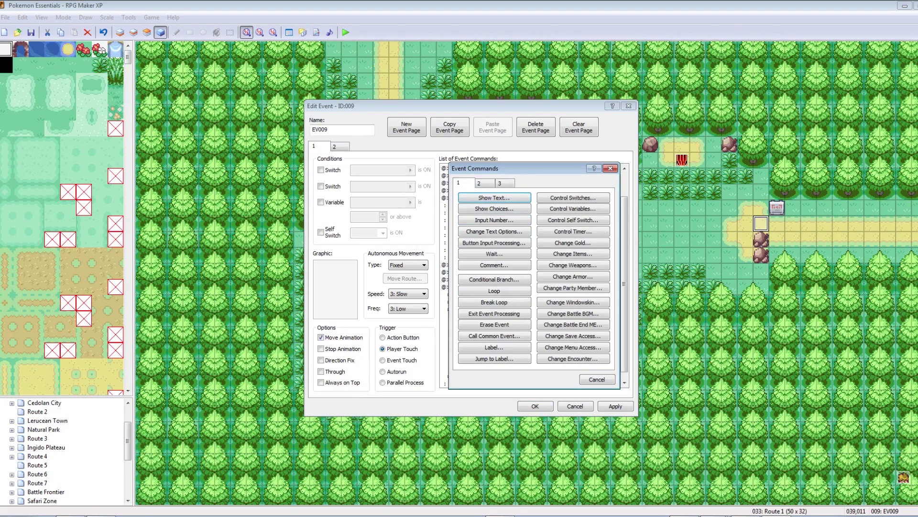
click(494, 253)
text(12)
click(564, 274)
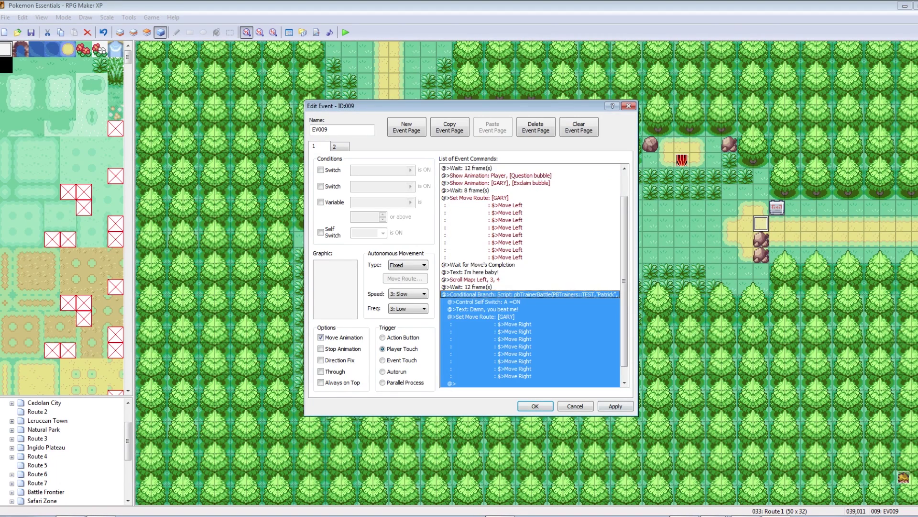
click(615, 407)
drag(625, 296, 625, 313)
click(535, 406)
click(592, 287)
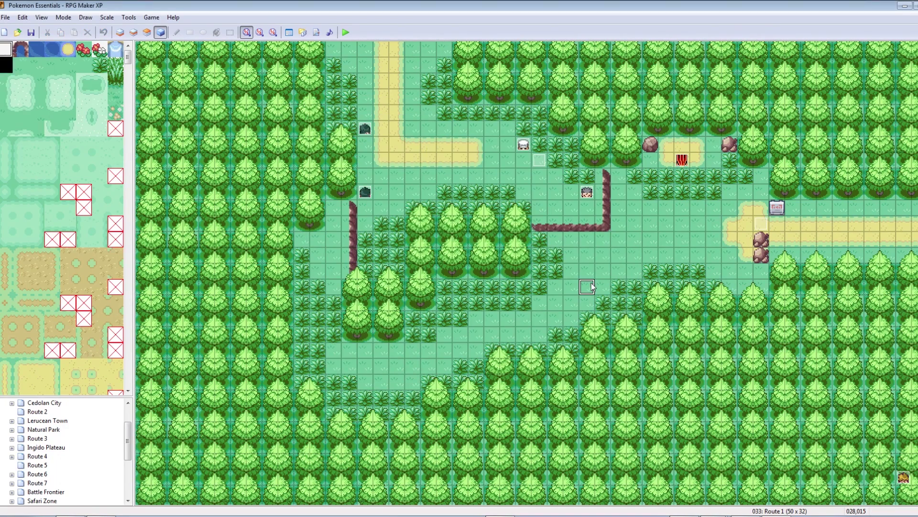
- Playtest from the saved game, walk the player around the signpost near EV009, and quit the playtest
click(346, 32)
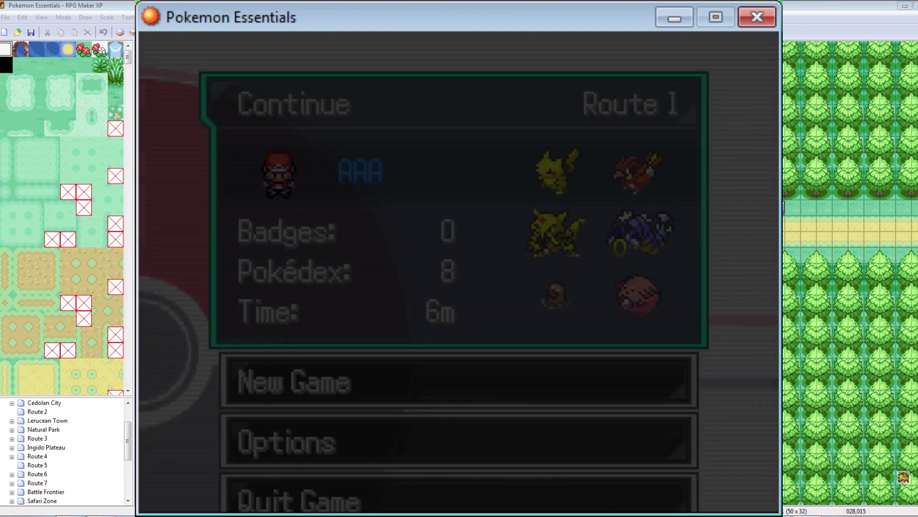
key(Return)
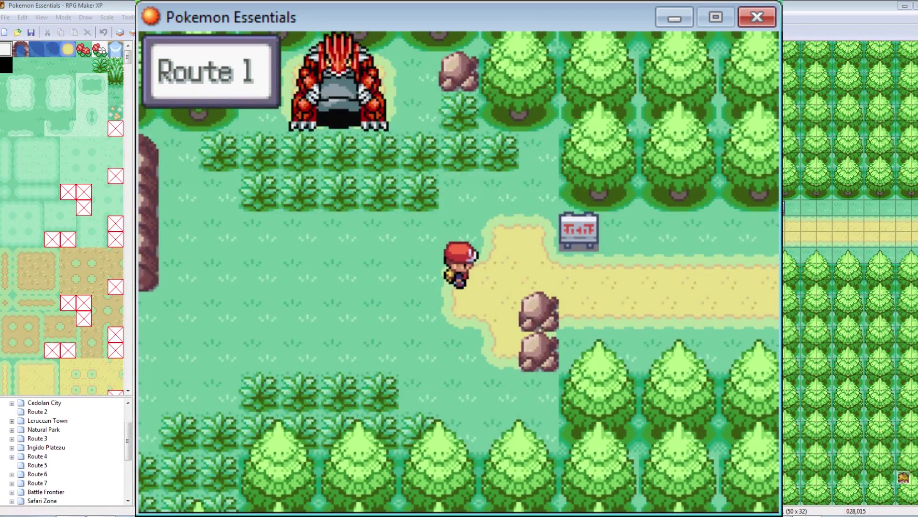
key(Right)
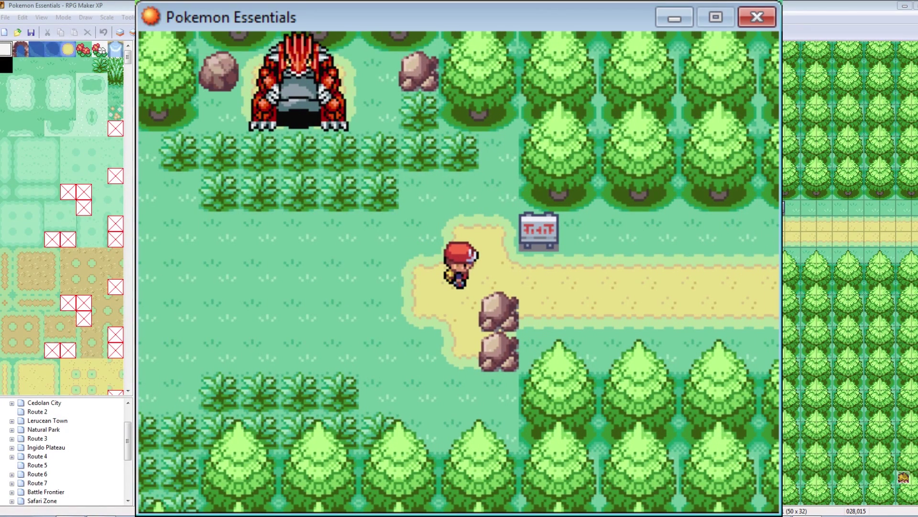
key(Up)
key(Left)
key(Left)
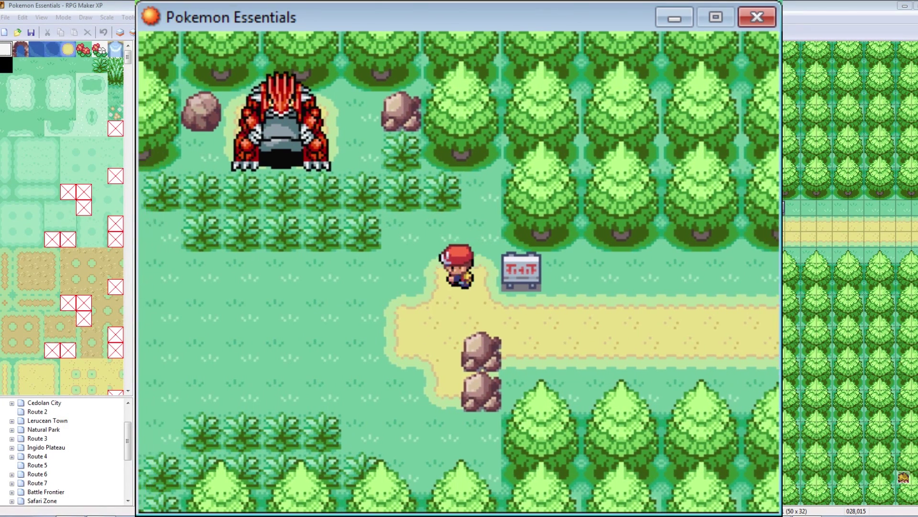
key(Down)
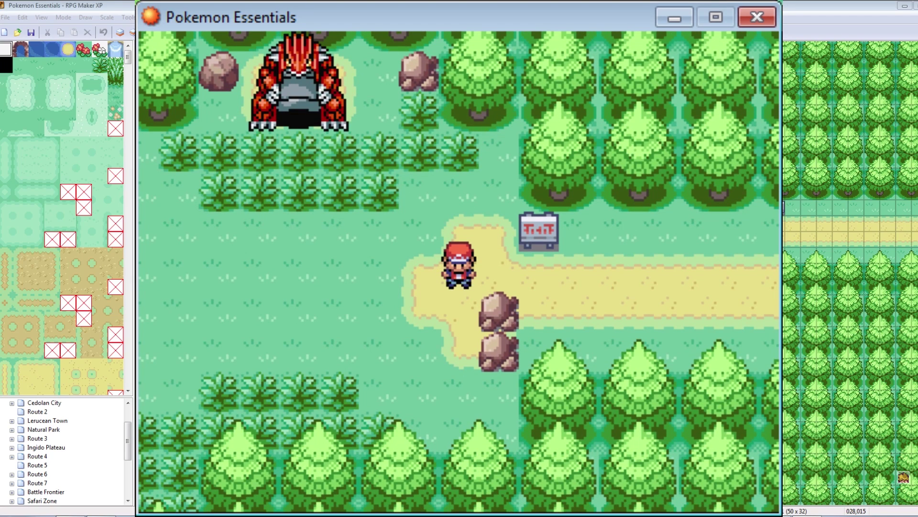
key(Up)
key(Right)
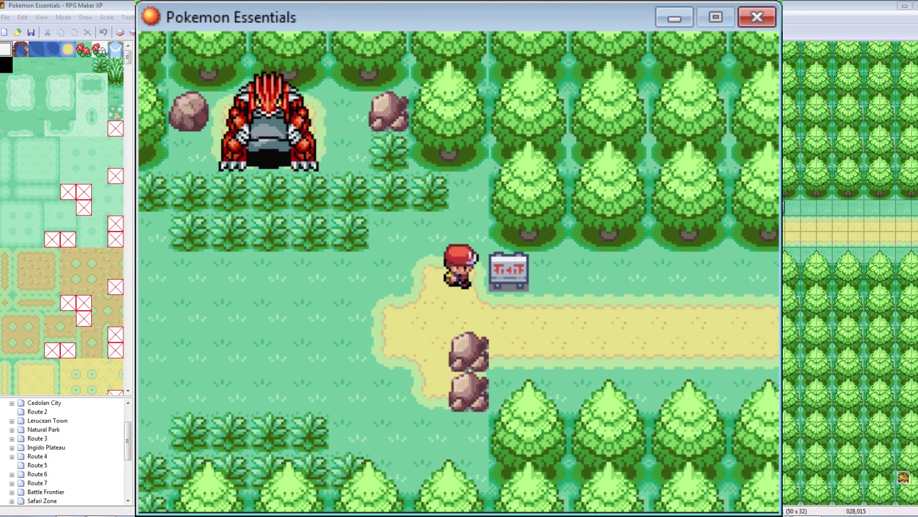
click(757, 17)
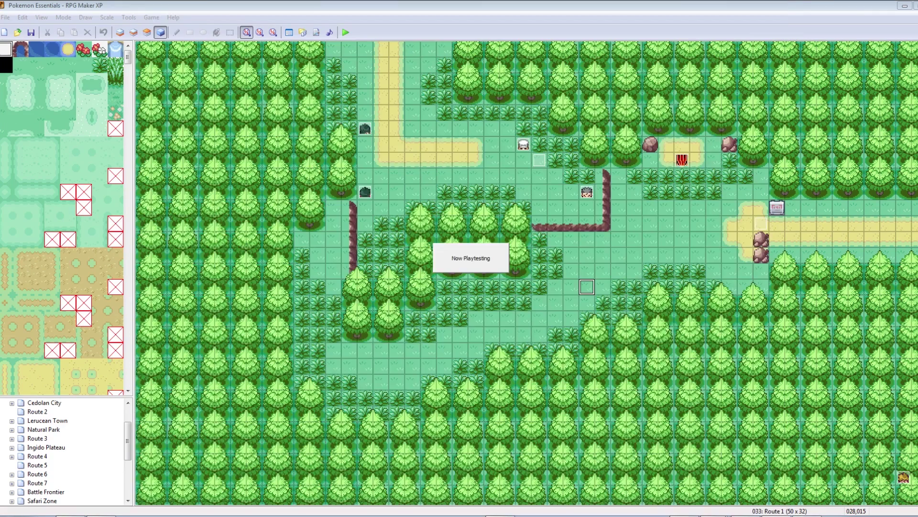
- Insert a move route at the start of EV009 that turns the Player right, and save the event
double_click(761, 223)
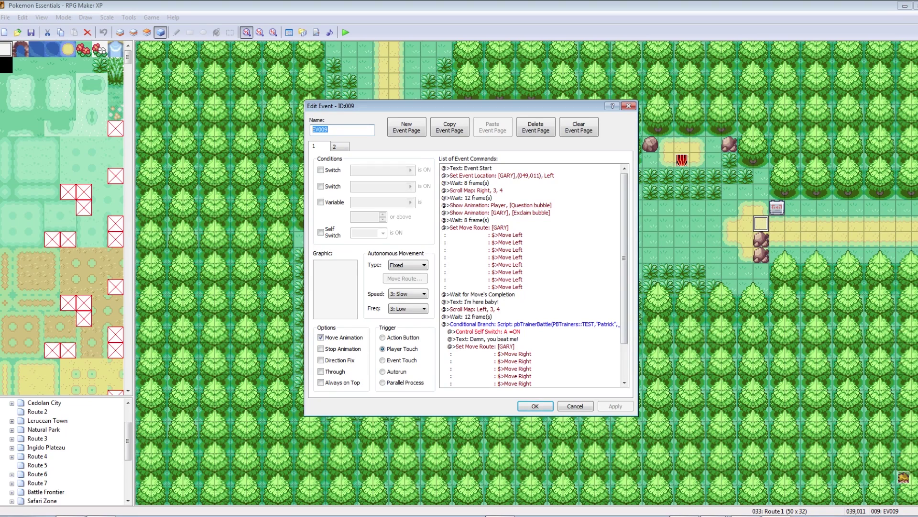
click(471, 168)
right_click(472, 166)
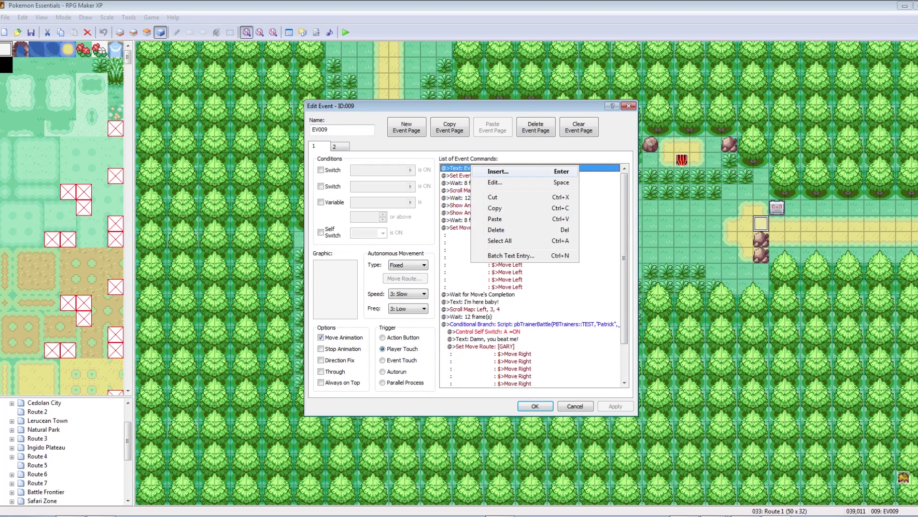
click(493, 172)
click(484, 183)
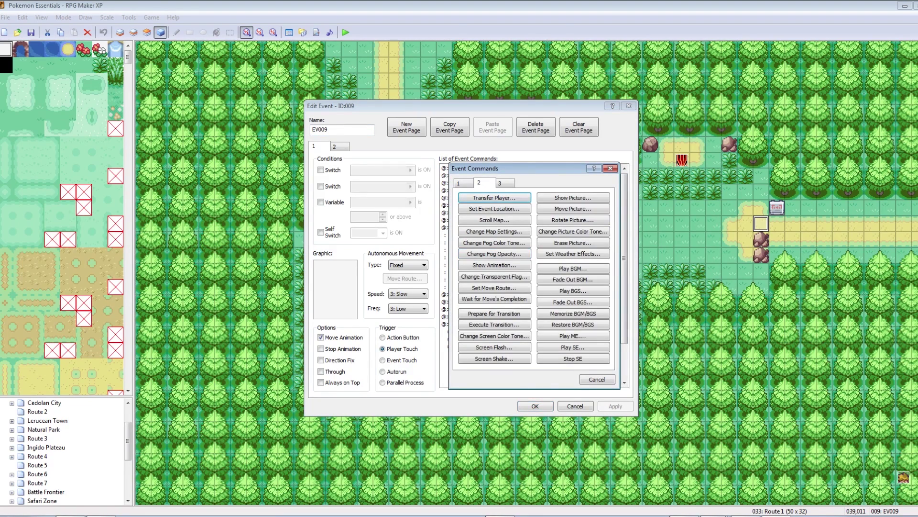
click(494, 288)
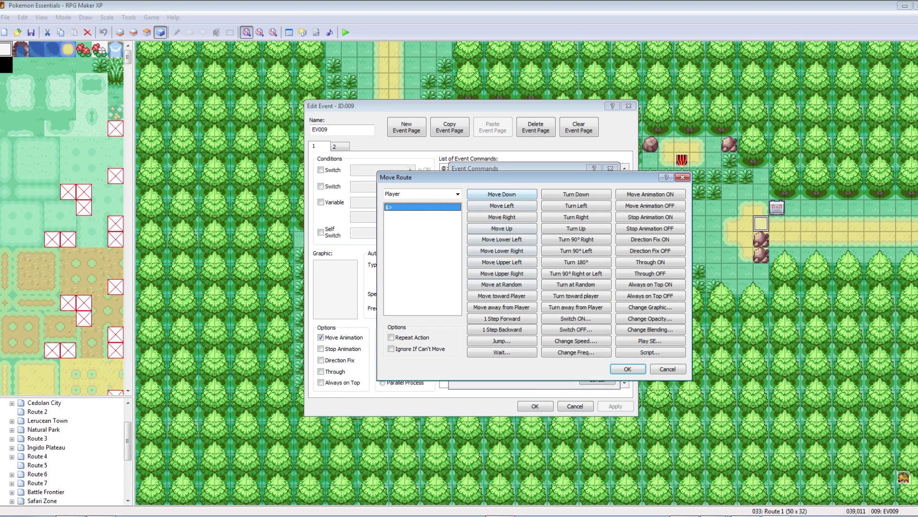
click(576, 217)
click(627, 369)
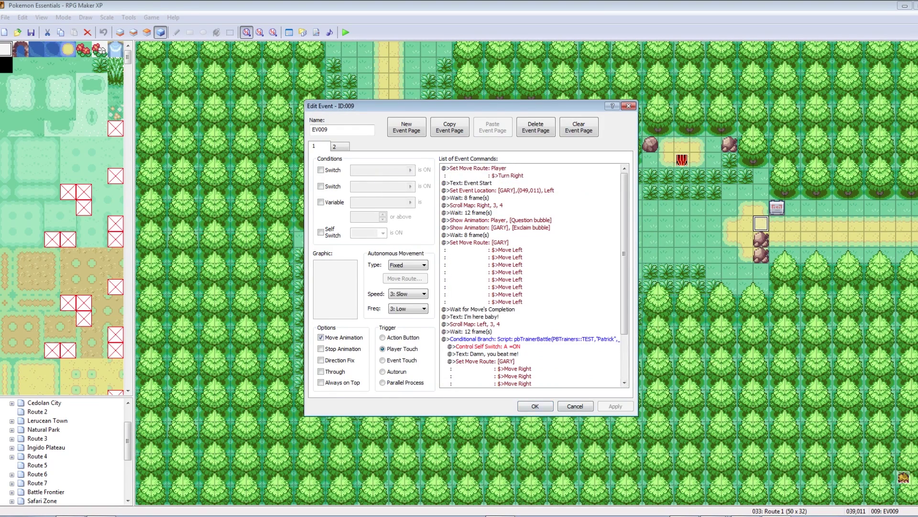
click(536, 405)
- Playtest from the saved game and walk the player onto EV009's tile below the signpost to trigger the cutscene
click(344, 32)
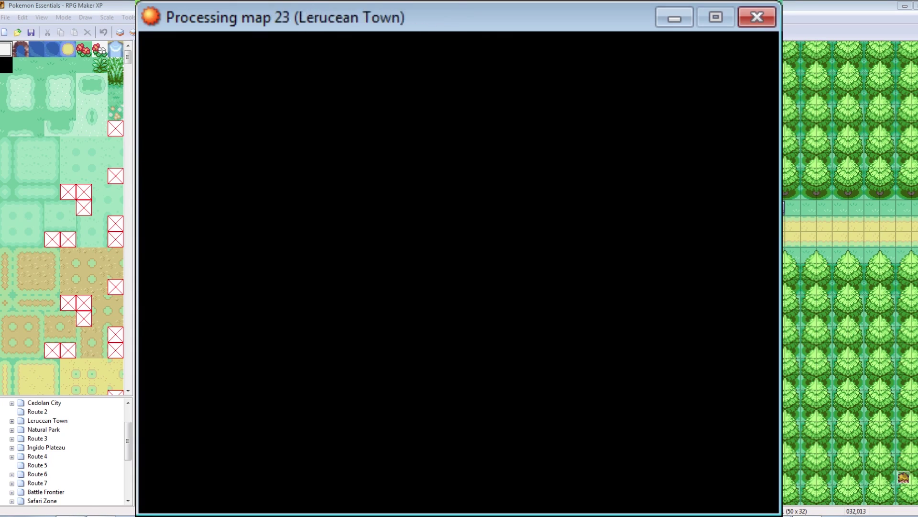
key(Return)
key(Up)
key(Right)
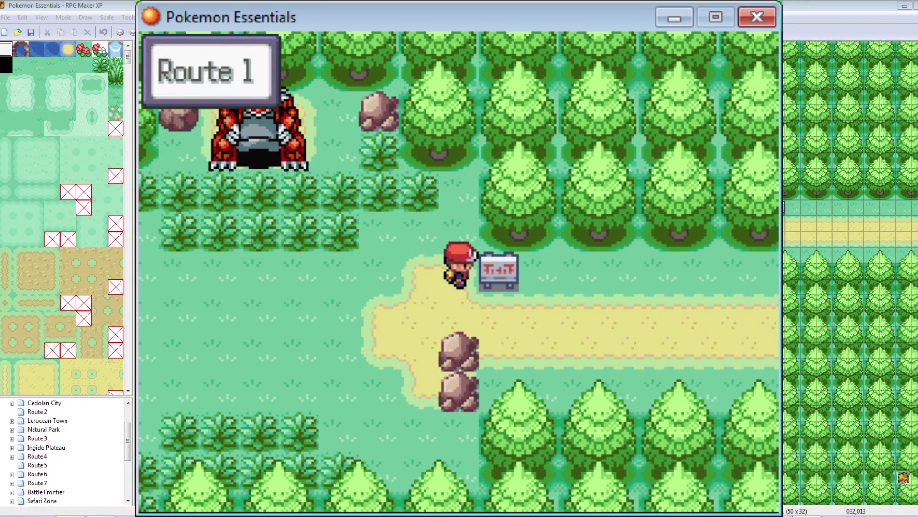
key(Up)
key(Down)
key(Down)
key(Right)
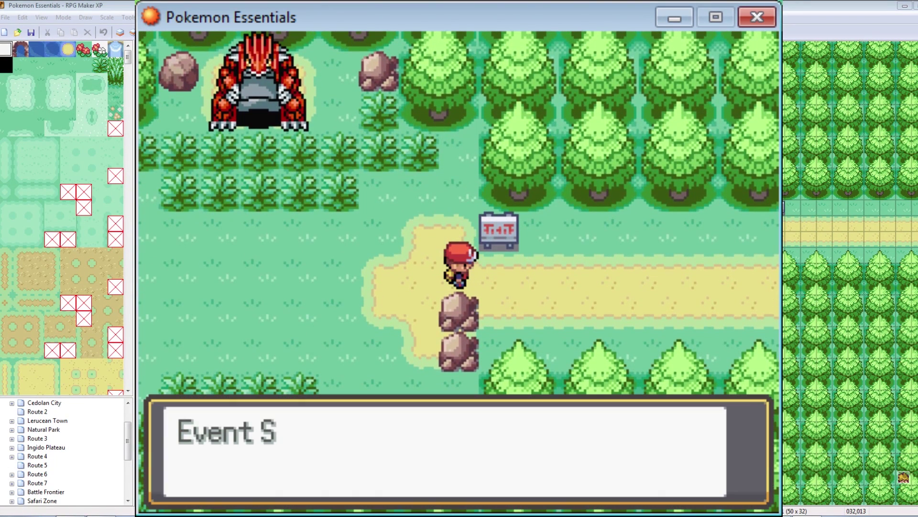
- Advance through the cutscene dialogue with GARY into the trainer battle
key(Return)
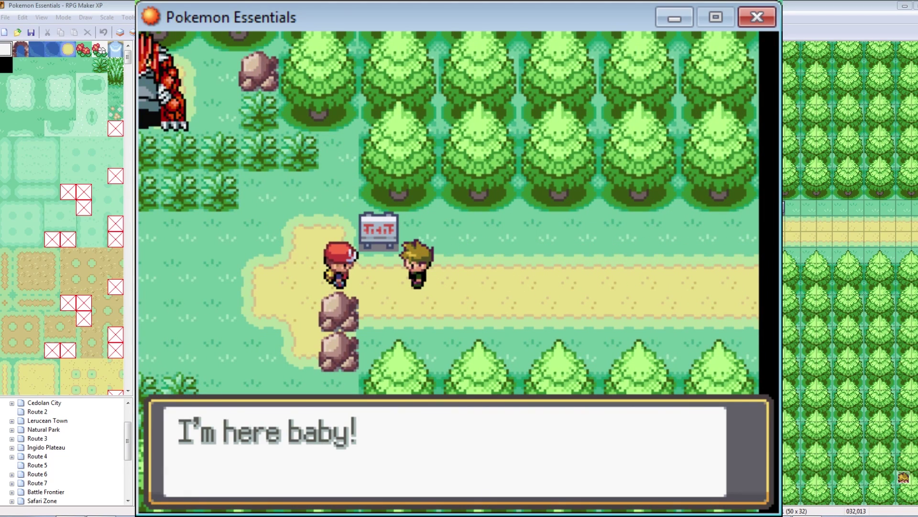
key(Return)
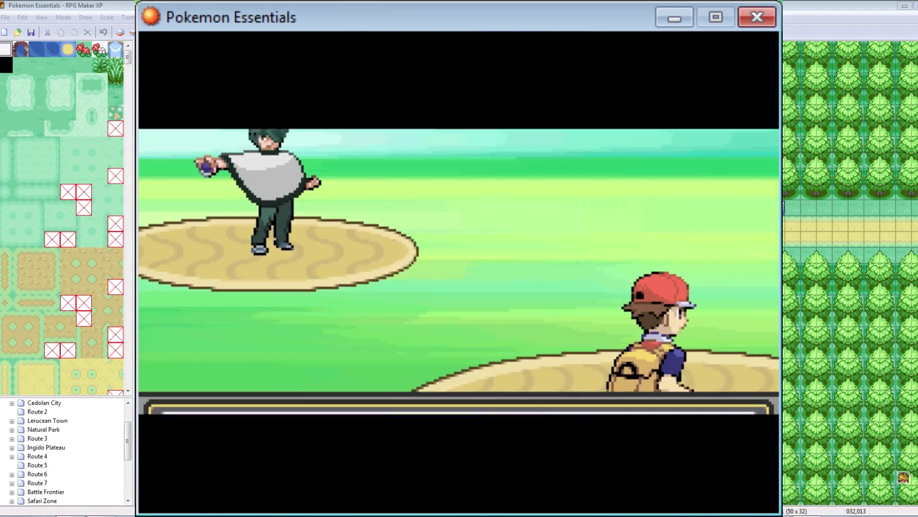
key(Return)
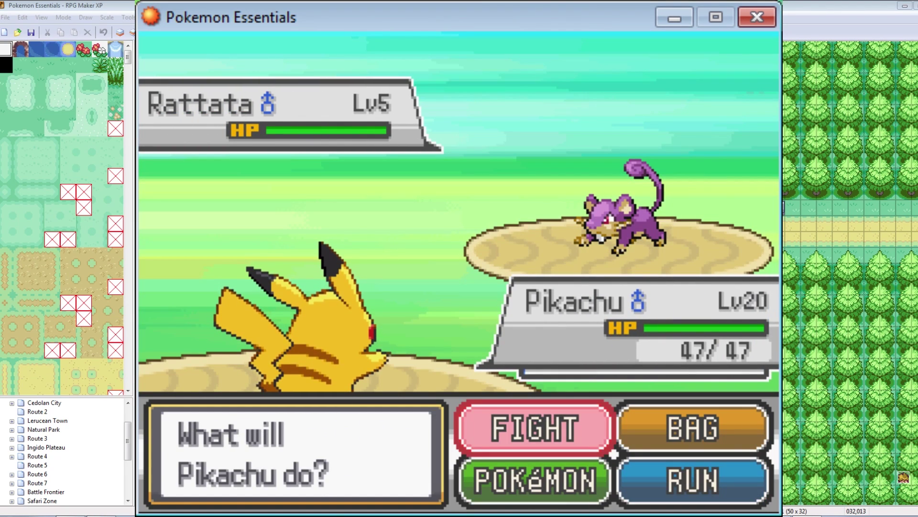
- Choose to run from the trainer battle and accept the prompts until the battle ends
key(Right)
key(Down)
key(Return)
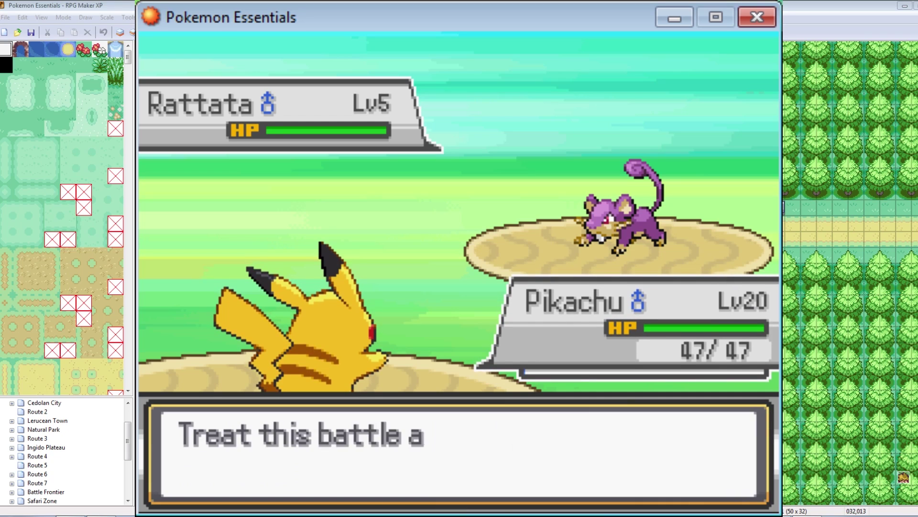
key(Return)
key(Return)
key(Return)
key(Return)
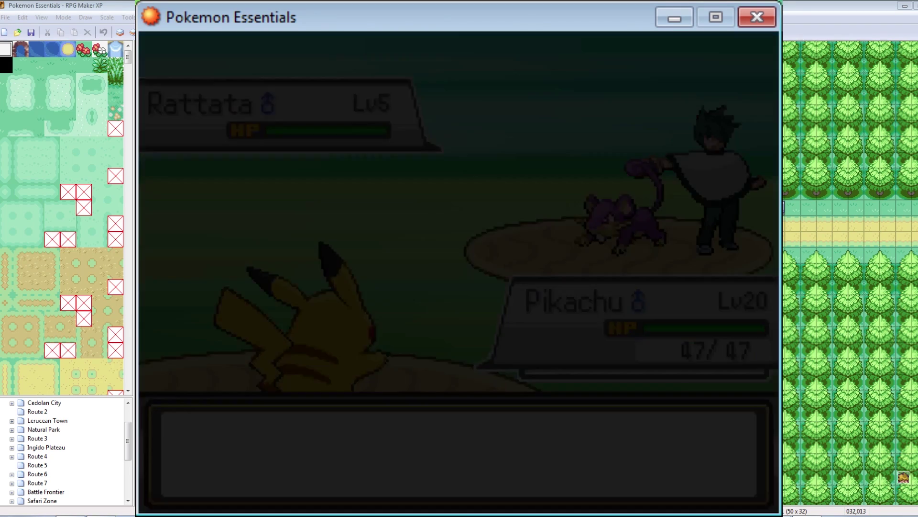
- Walk the player along the path and back over EV009's tile to check for GARY and a repeated cutscene, and end the playtest
key(Return)
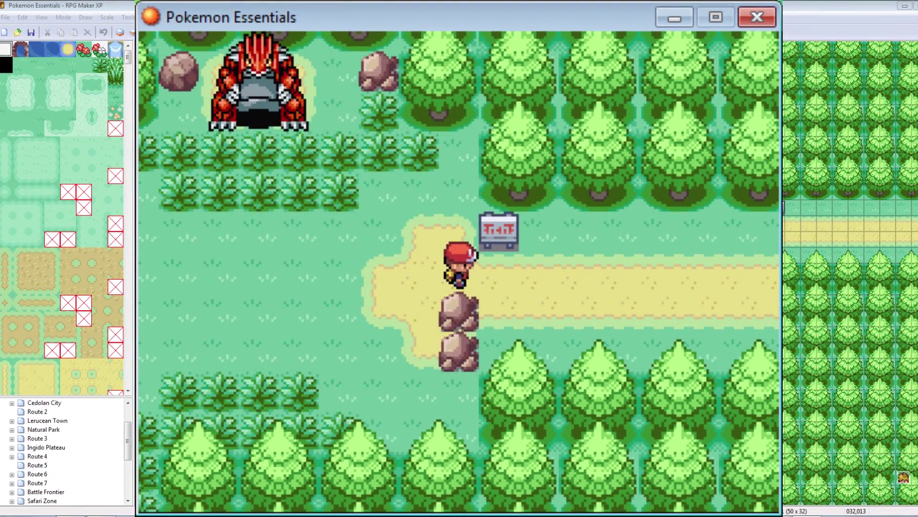
key(Right)
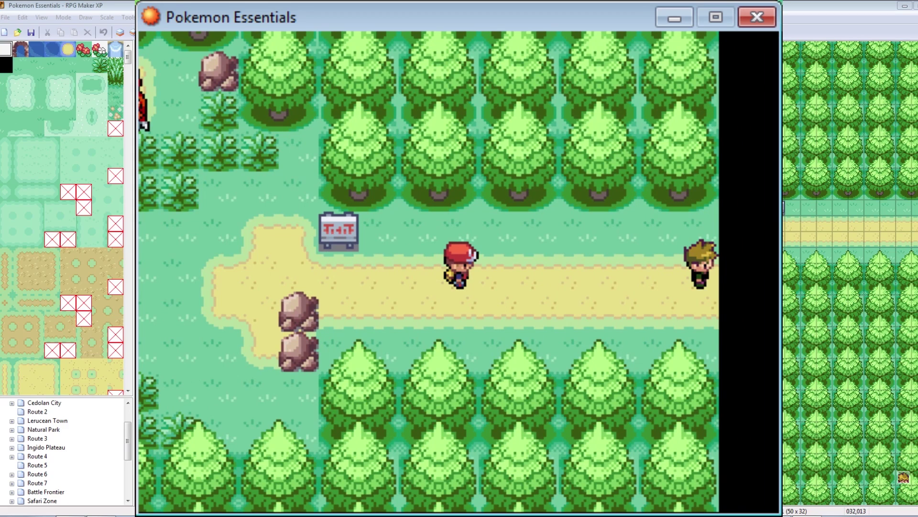
key(Left)
key(Right)
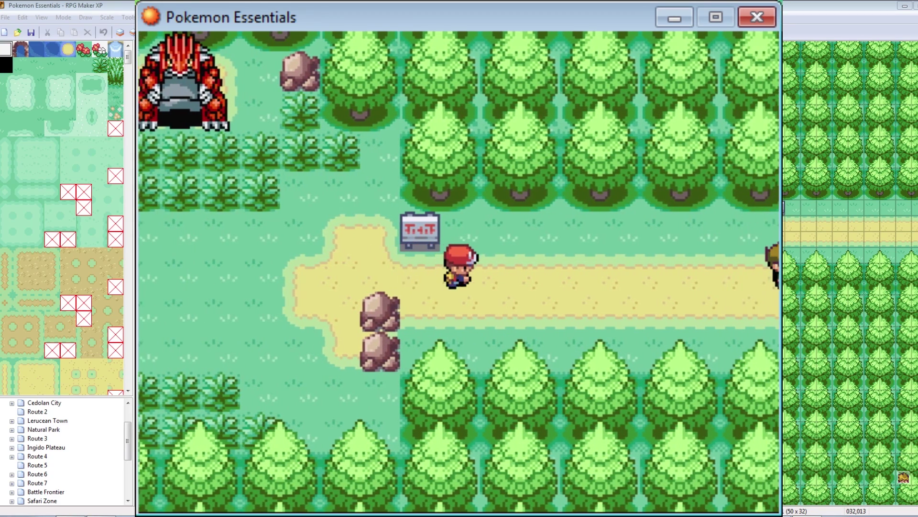
key(Left)
key(Right)
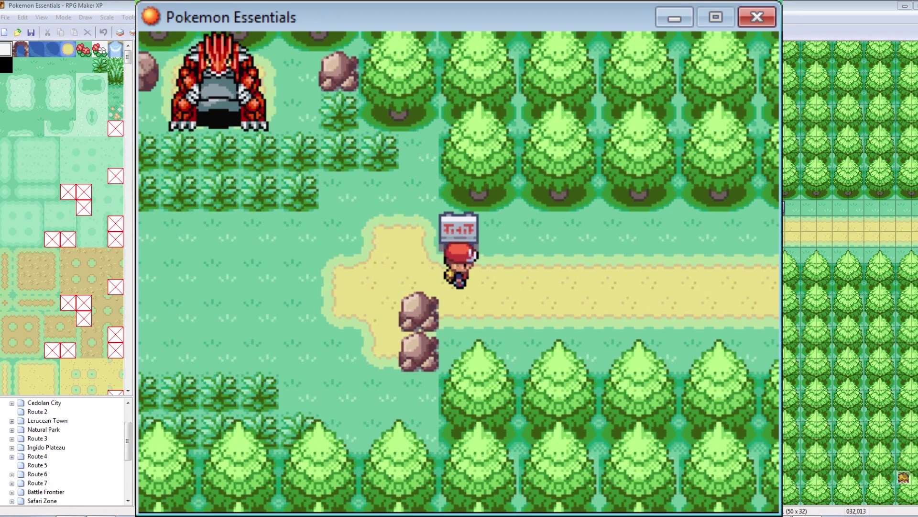
click(757, 17)
- Add a Set Event Location command for GARY after the move-right route in EV009's battle branch
double_click(761, 223)
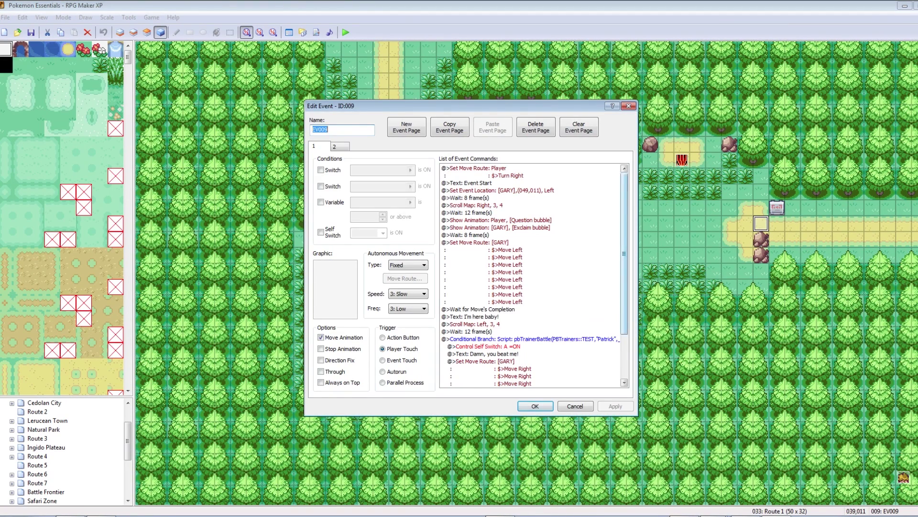
scroll(531, 275, down, 3)
double_click(530, 369)
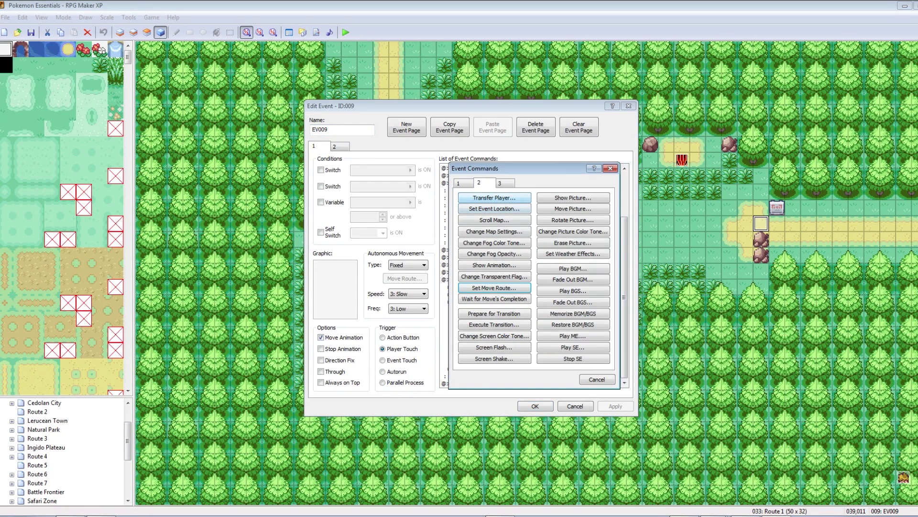
click(495, 208)
click(544, 214)
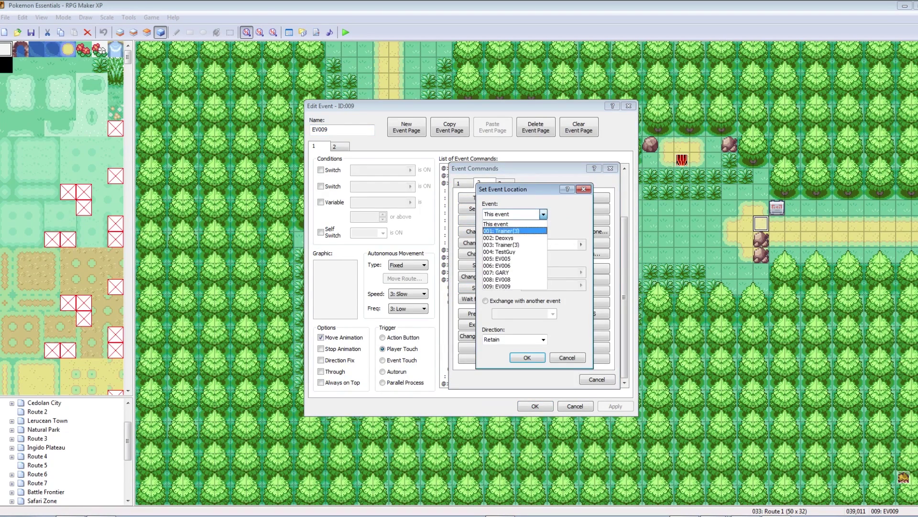
click(503, 272)
- Set GARY's destination to tile 048,027 among the trees on Route 1, and save the event
double_click(550, 245)
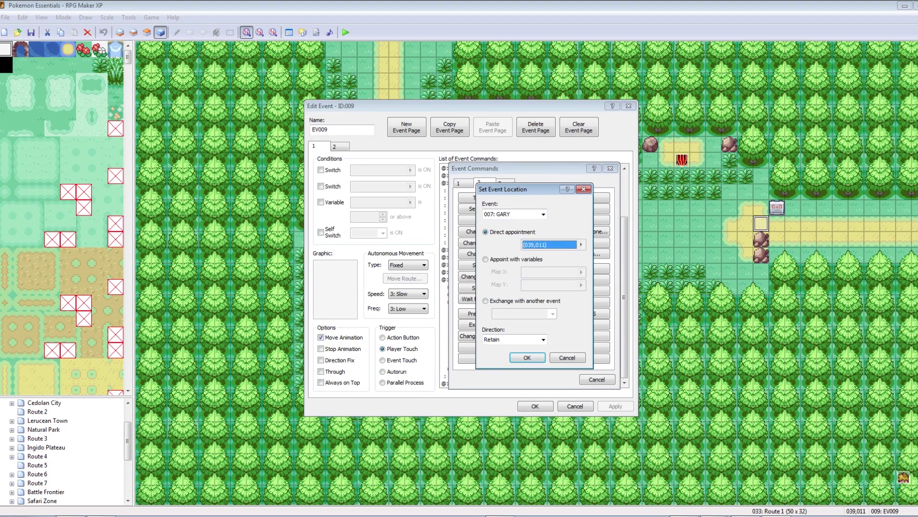
drag(531, 410, 614, 410)
drag(670, 267, 669, 336)
click(642, 335)
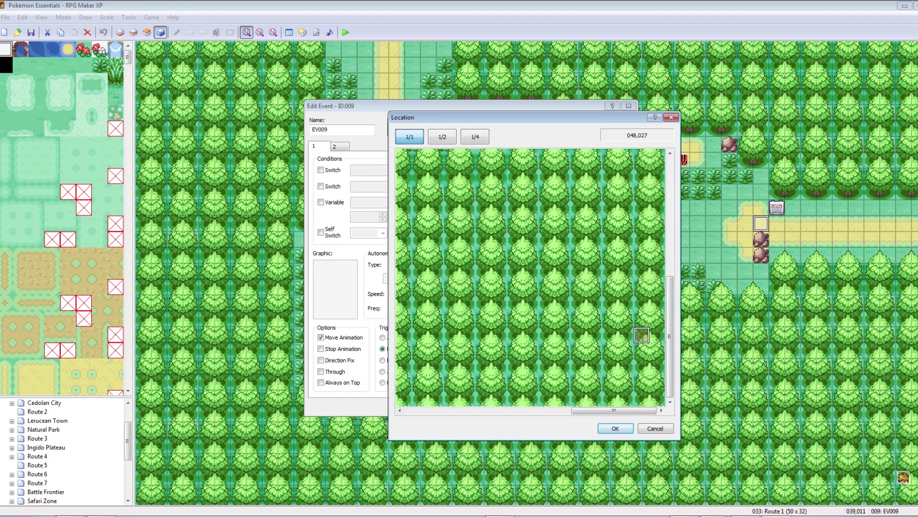
key(Return)
key(Return)
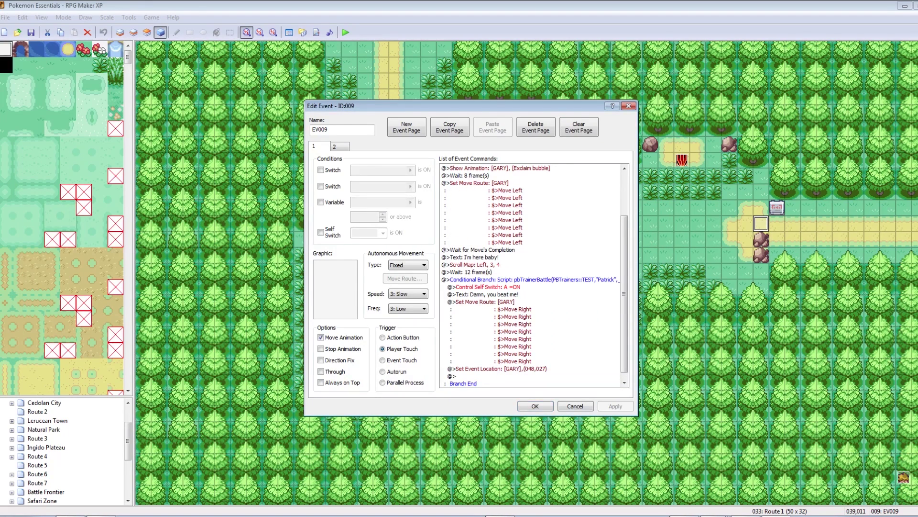
click(535, 406)
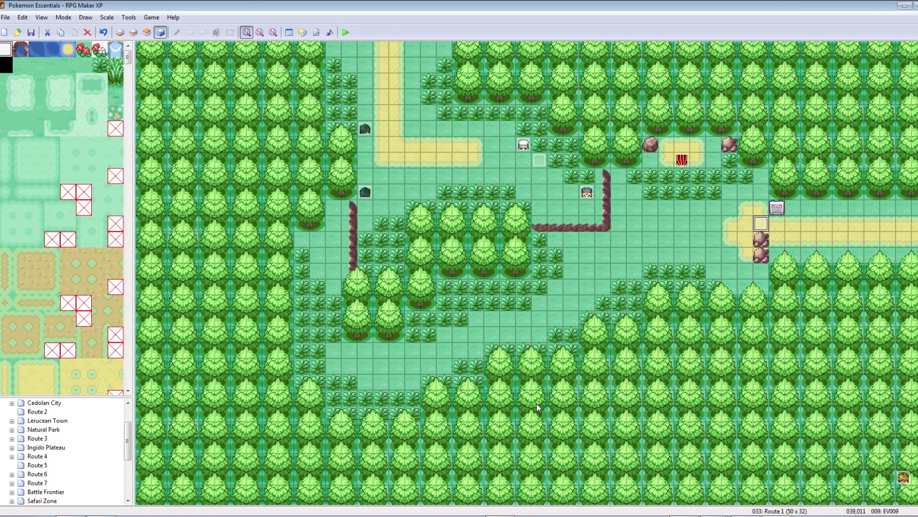
- Insert Wait for Move's Completion in EV009 between GARY's move-right route and his Set Event Location command, and apply it
double_click(768, 224)
scroll(535, 275, down, 3)
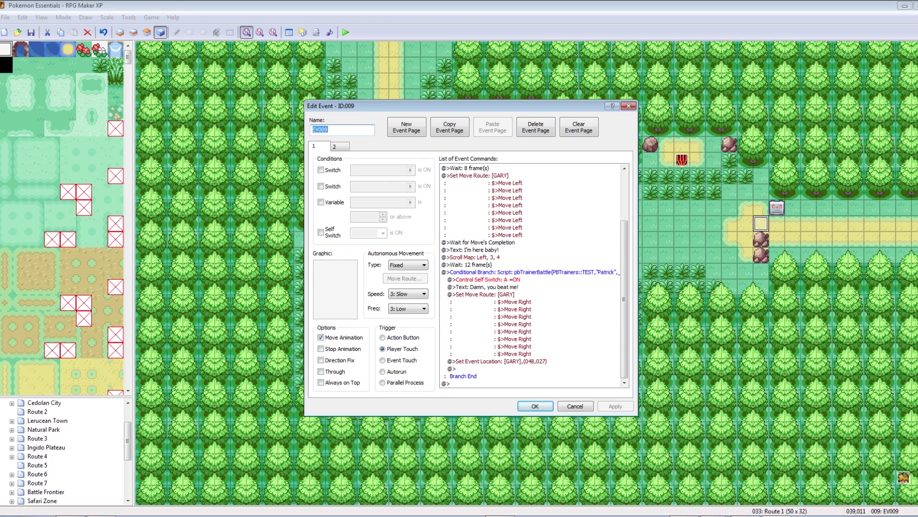
click(530, 324)
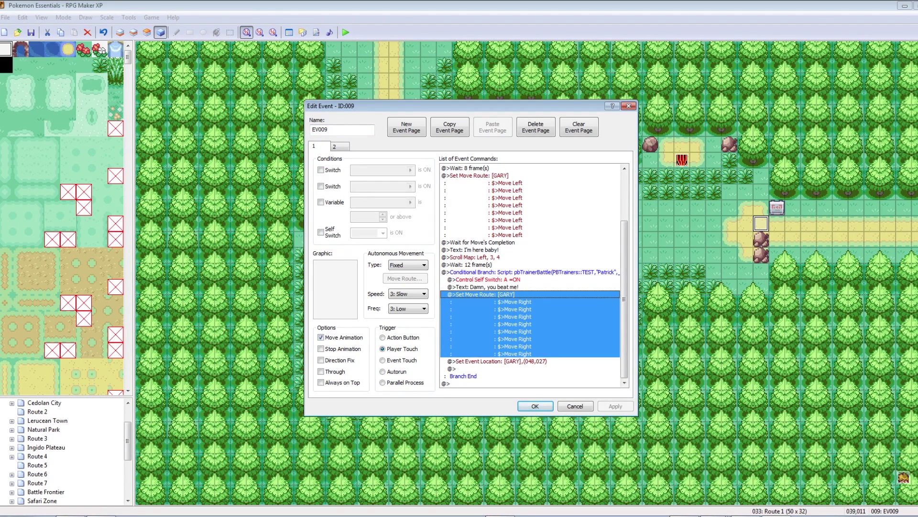
right_click(513, 361)
click(529, 364)
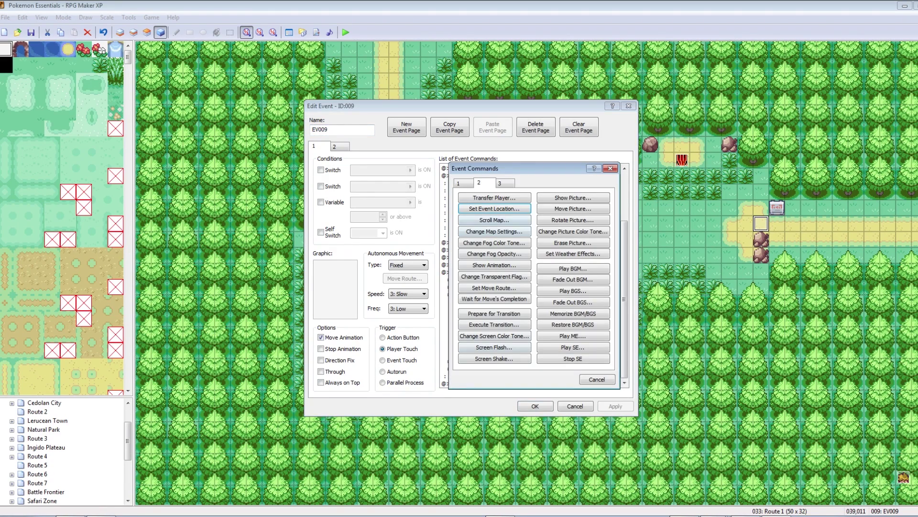
click(460, 184)
click(479, 183)
click(494, 302)
click(616, 406)
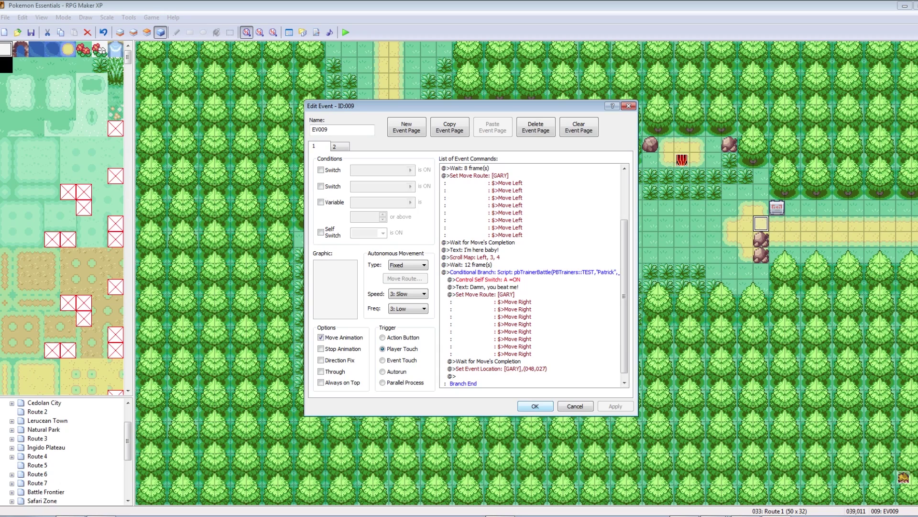
- Add the text "You beat Gary!" after GARY's location change in the battle branch, and save the event
double_click(495, 376)
click(460, 183)
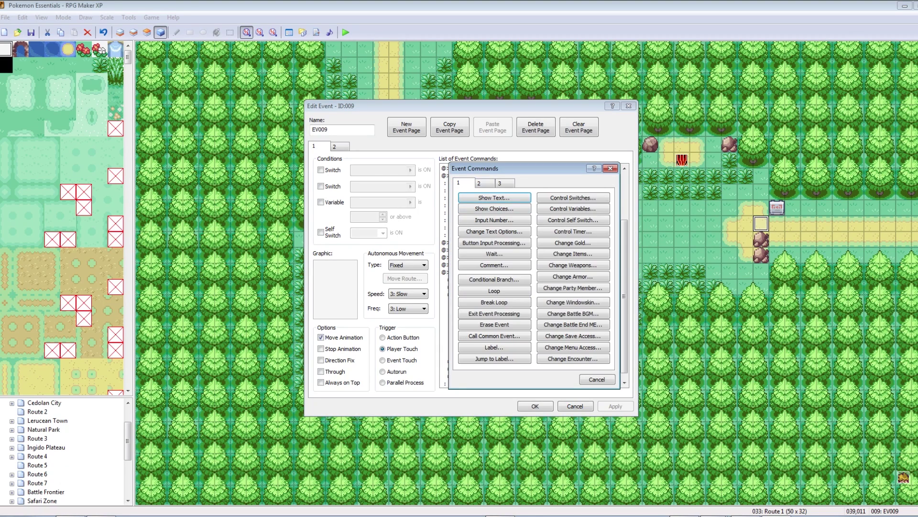
click(494, 198)
text(You b)
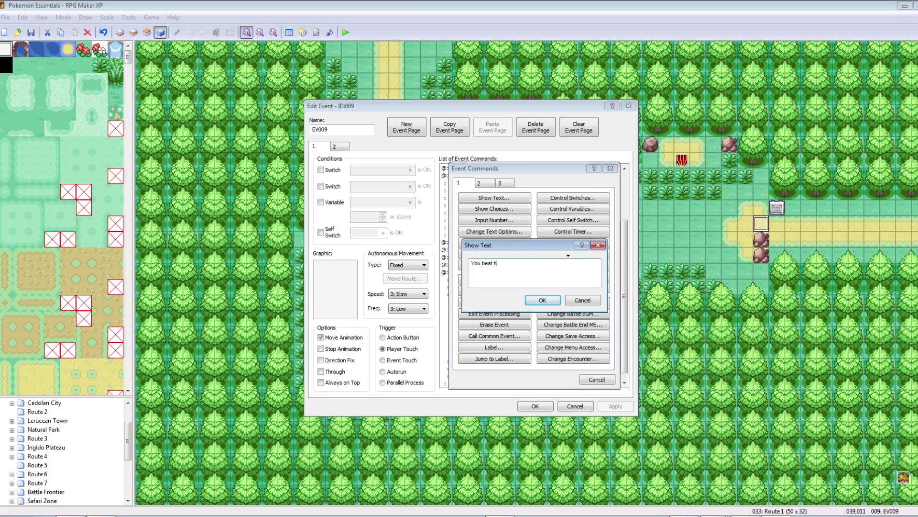
text(eat Gary)
click(542, 300)
click(616, 406)
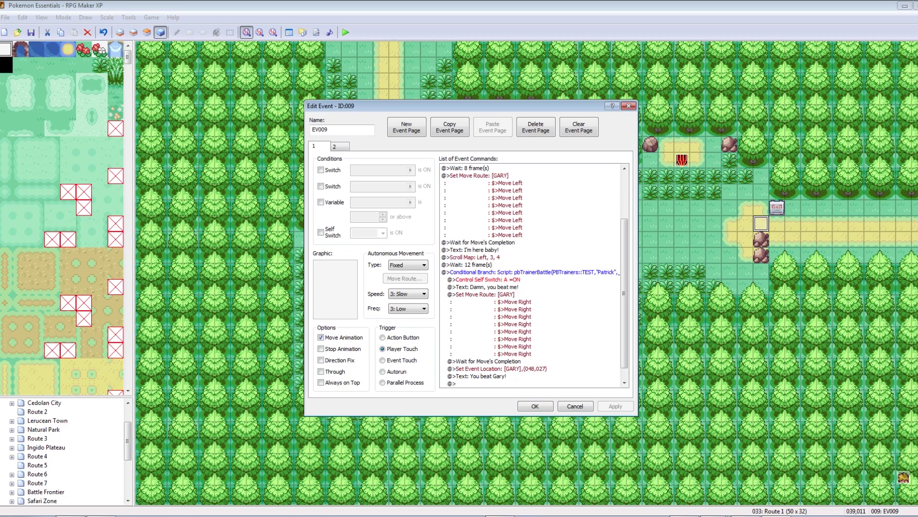
click(536, 406)
- Playtest from the saved game and trigger the cutscene with GARY on EV009's tile
click(346, 32)
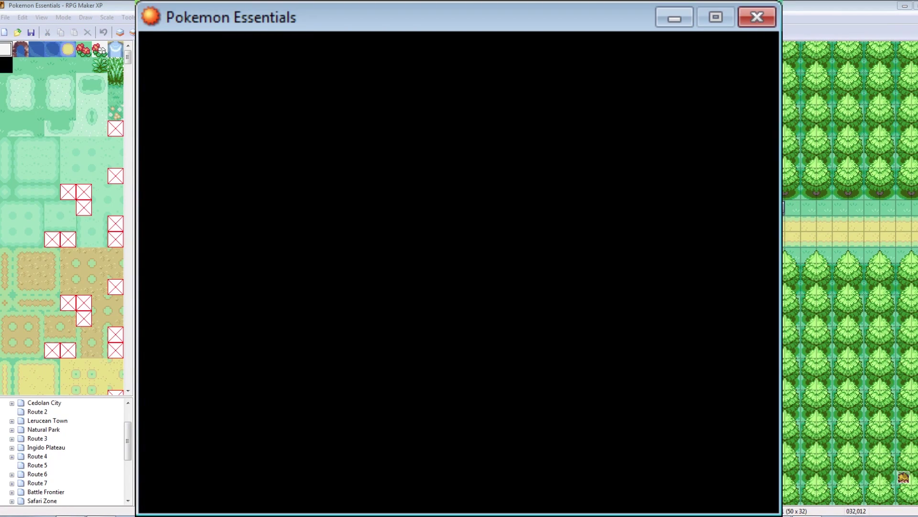
key(Return)
key(Return)
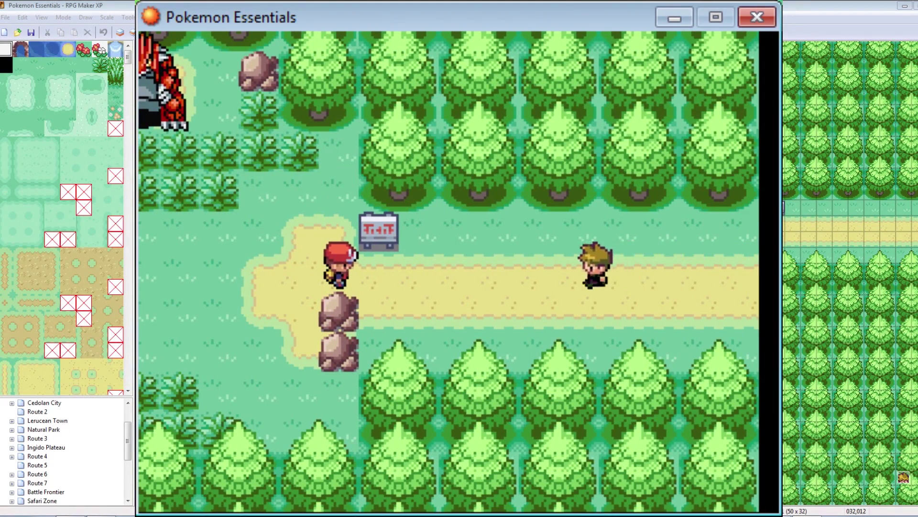
key(Return)
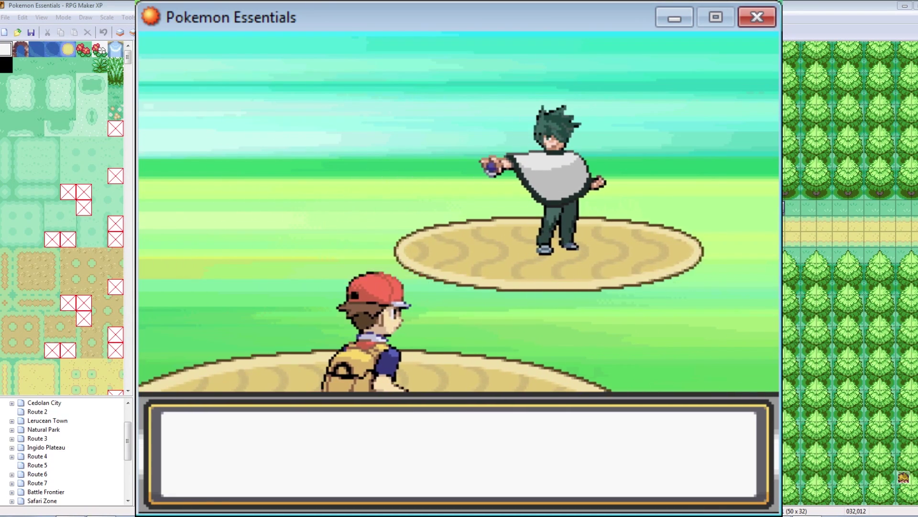
- Advance through the trainer battle and the closing dialogue until GARY's exit is over
key(Return)
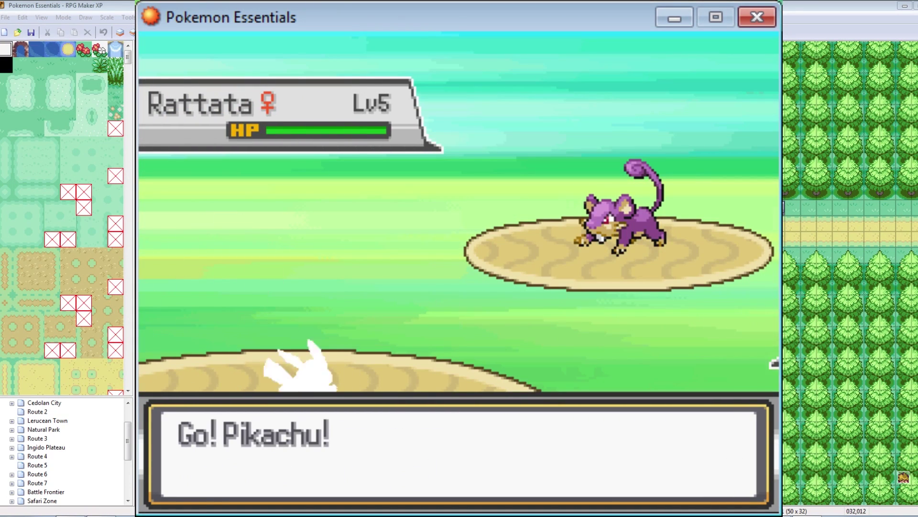
key(Return)
key(Return)
key(Return)
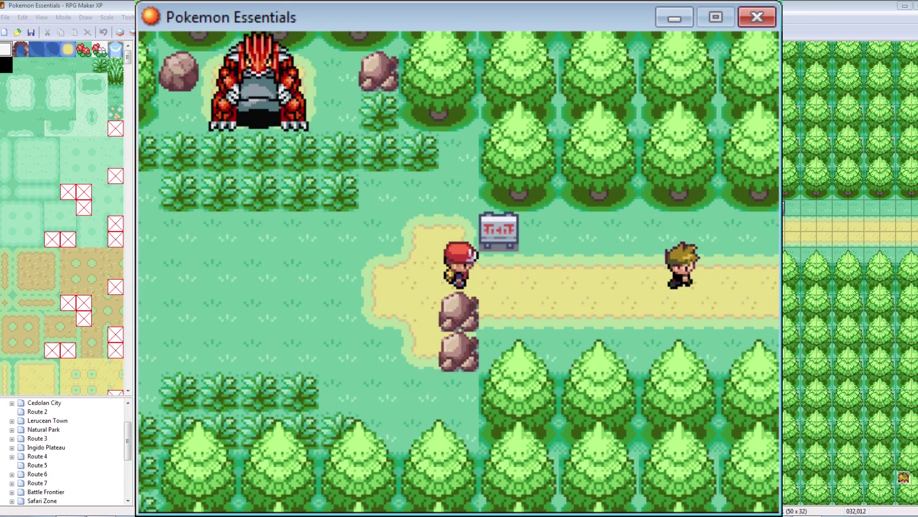
key(Return)
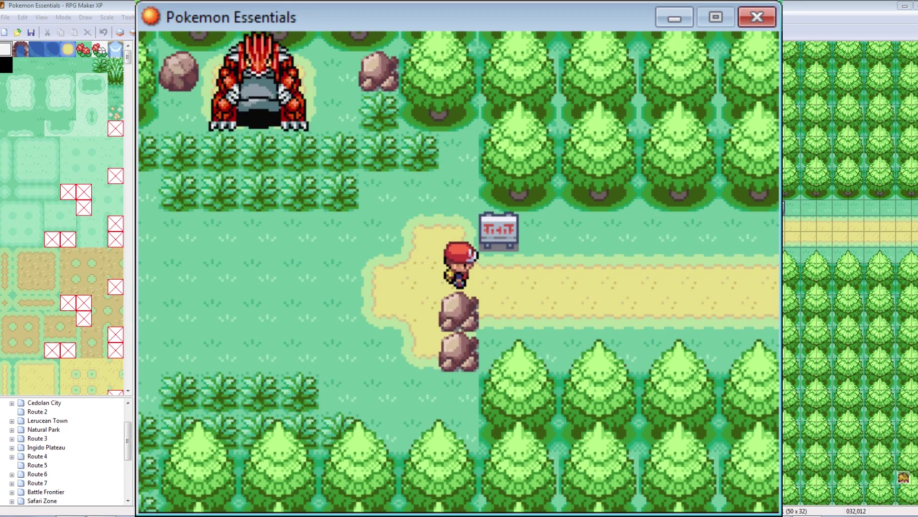
- Walk the player along the path to the map's east edge and back to check whether GARY is gone
key(Right)
key(Down)
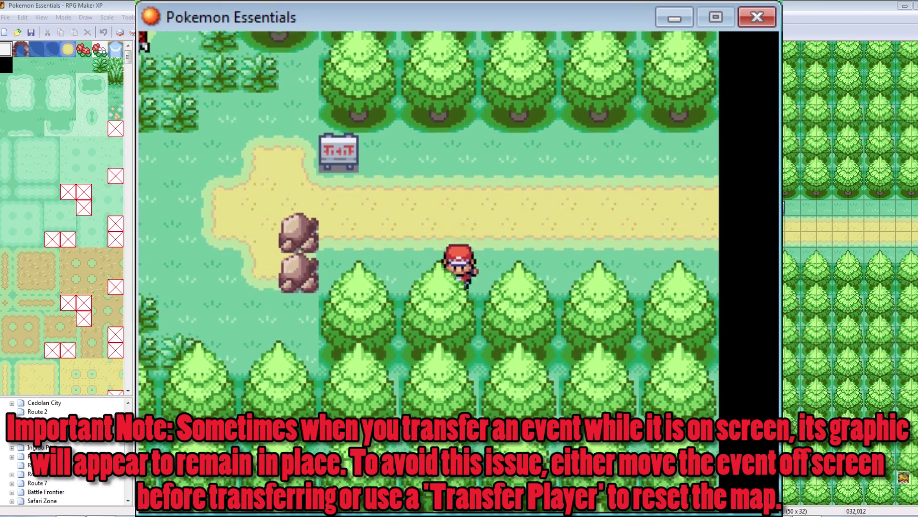
key(Right)
key(Right)
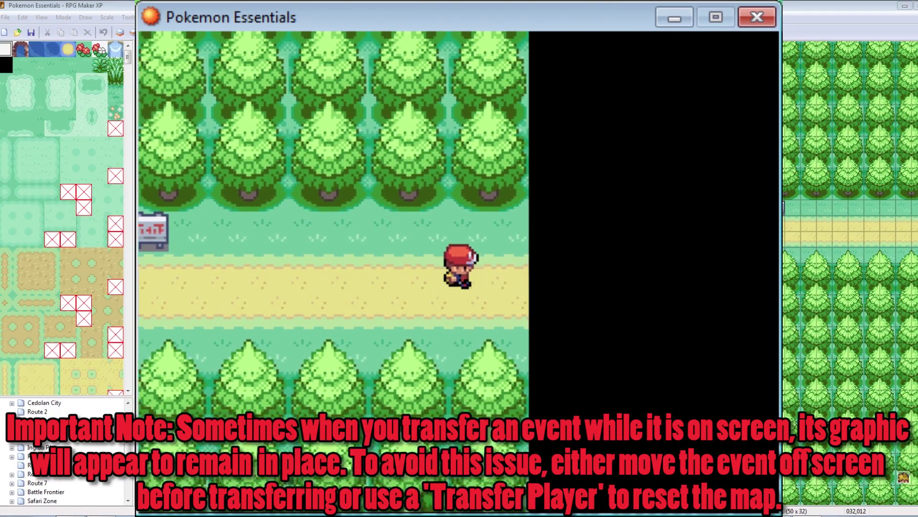
key(Left)
key(Left)
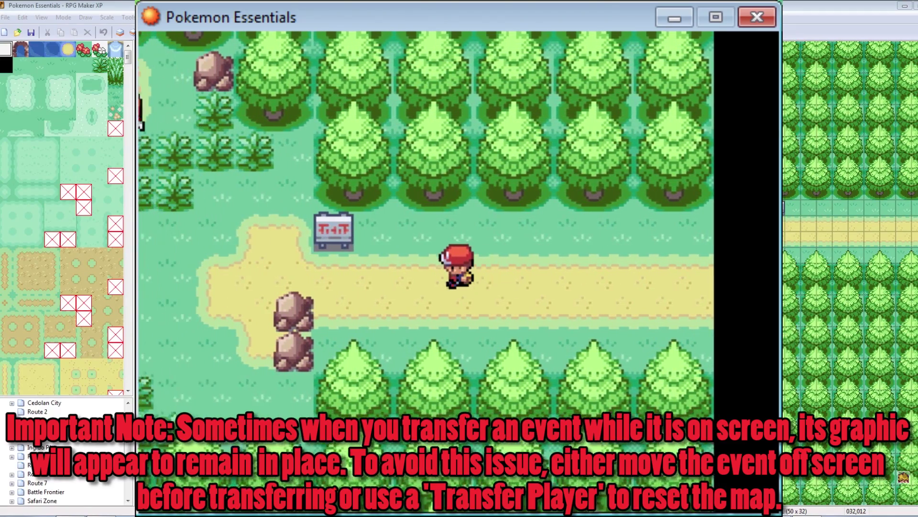
- Walk the player around the rocks and back across EV009's tile to check for a repeated cutscene, and end the playtest
key(Down)
key(Left)
key(Left)
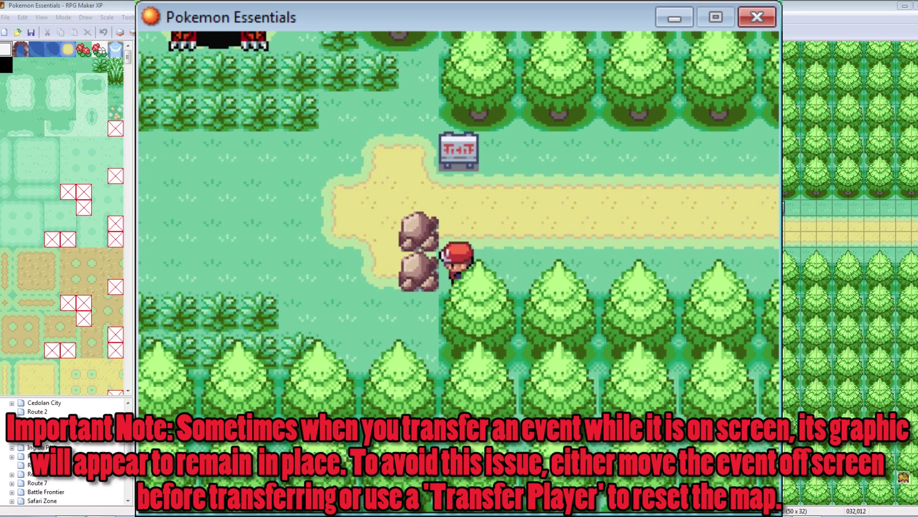
key(Up)
key(Left)
key(Right)
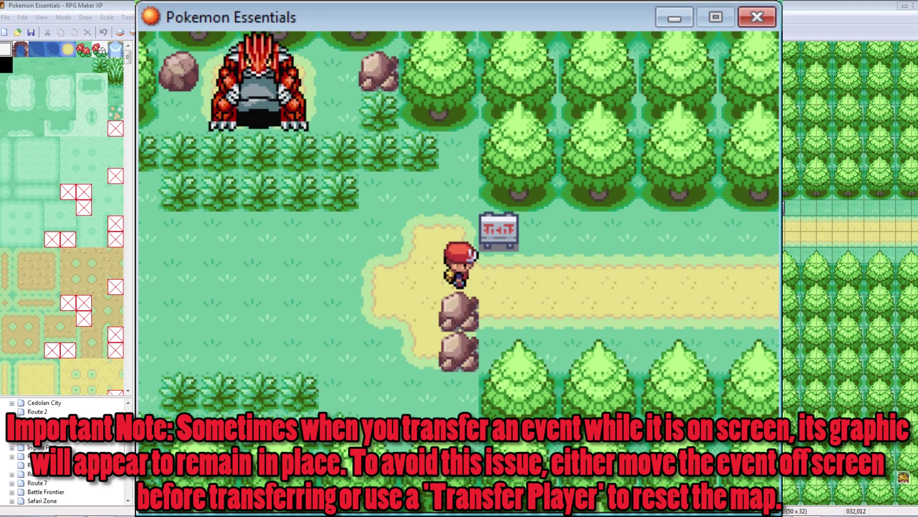
key(Left)
key(Up)
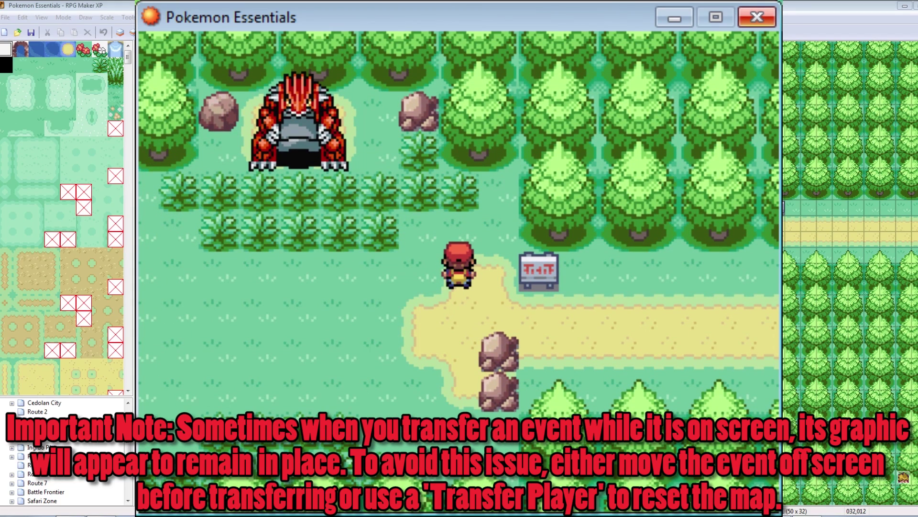
click(757, 17)
right_click(714, 229)
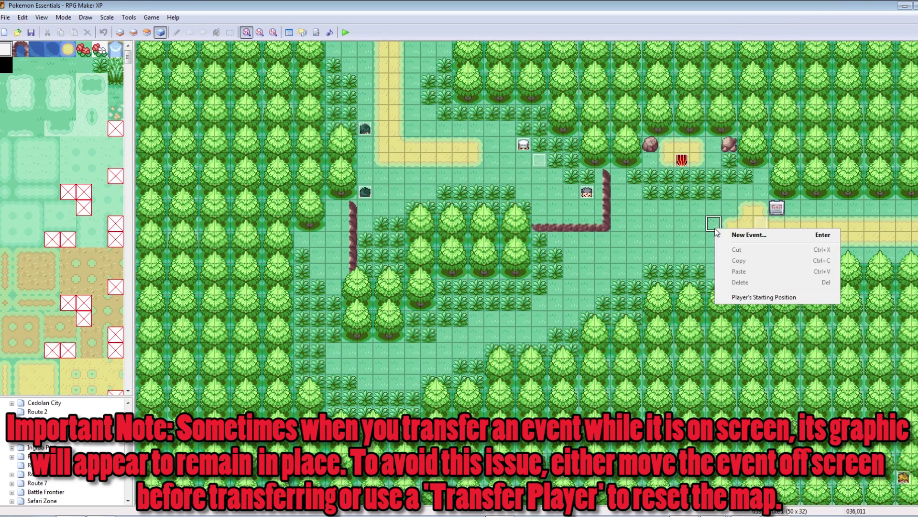
click(682, 239)
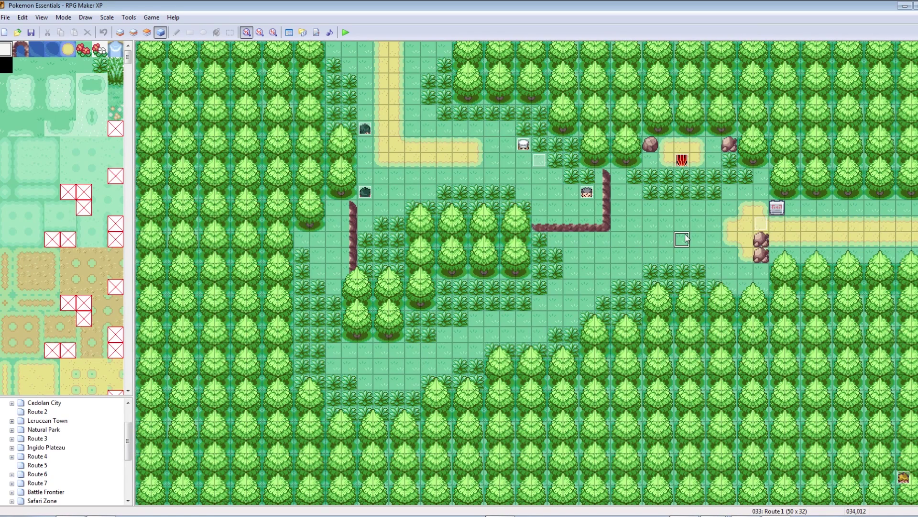
double_click(682, 239)
right_click(454, 168)
click(484, 175)
click(480, 183)
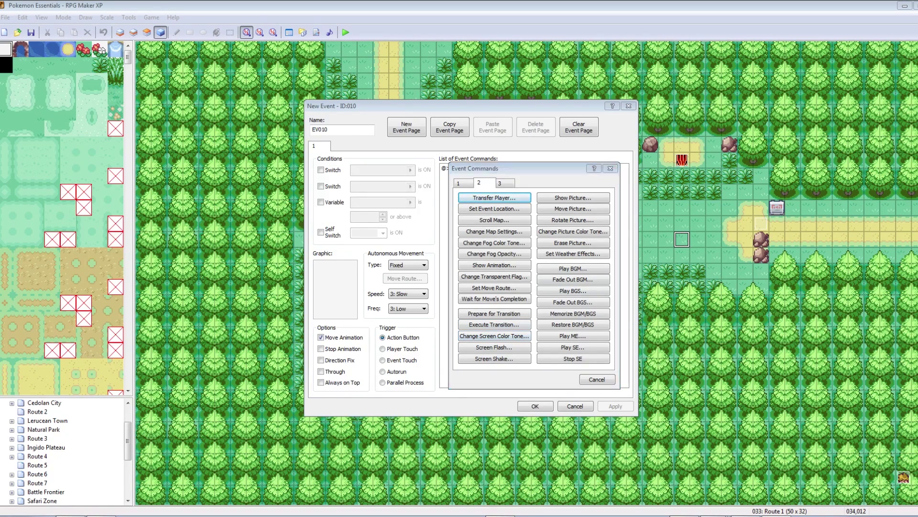
click(611, 168)
click(628, 107)
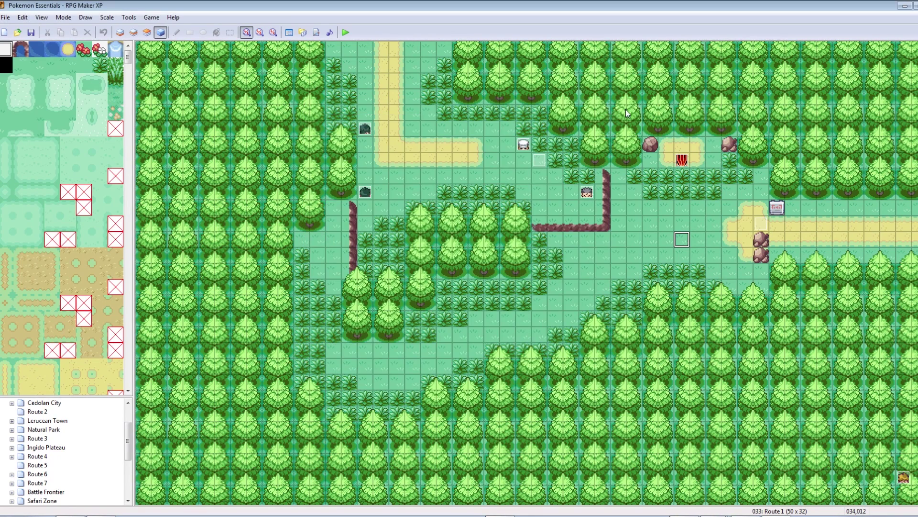
- Create a Player Touch event on the grass tile at 034,013 that changes the screen color tone to -255, -255, -255, 0 over 20 frames
double_click(681, 255)
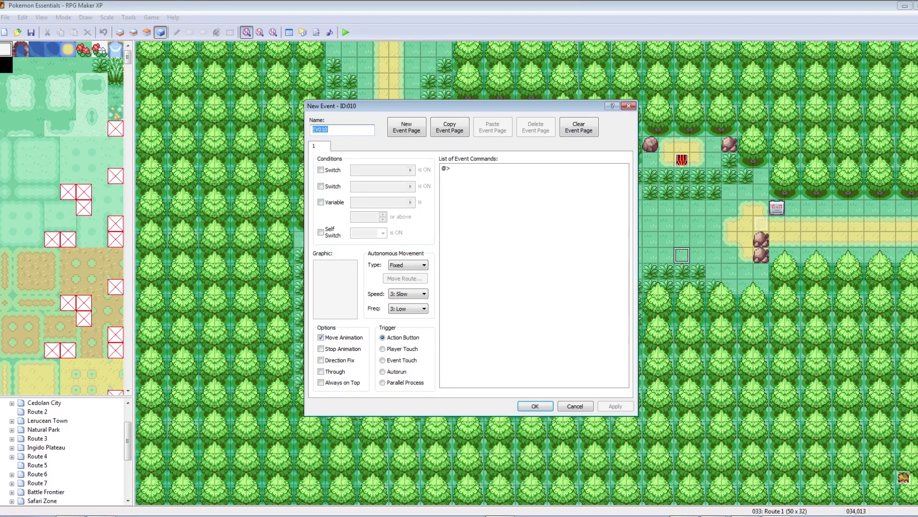
click(401, 348)
right_click(451, 168)
click(479, 177)
click(481, 184)
click(494, 336)
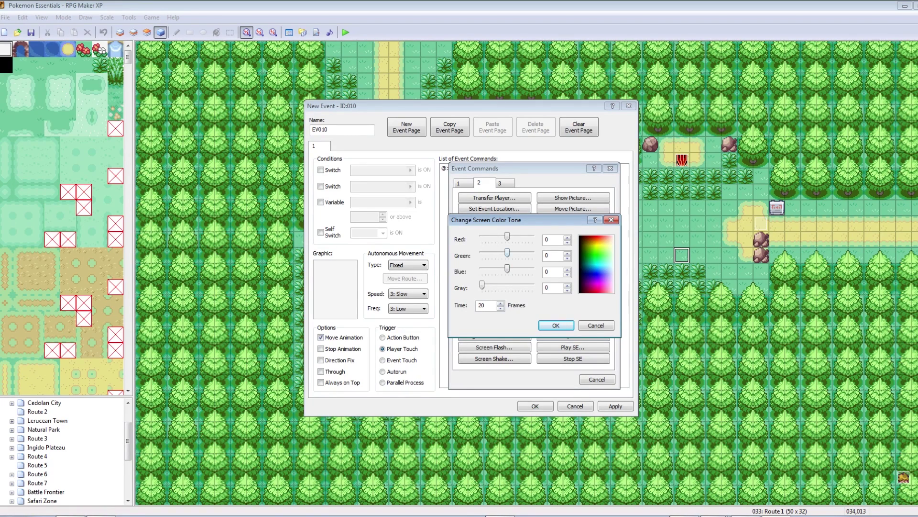
drag(507, 269, 482, 236)
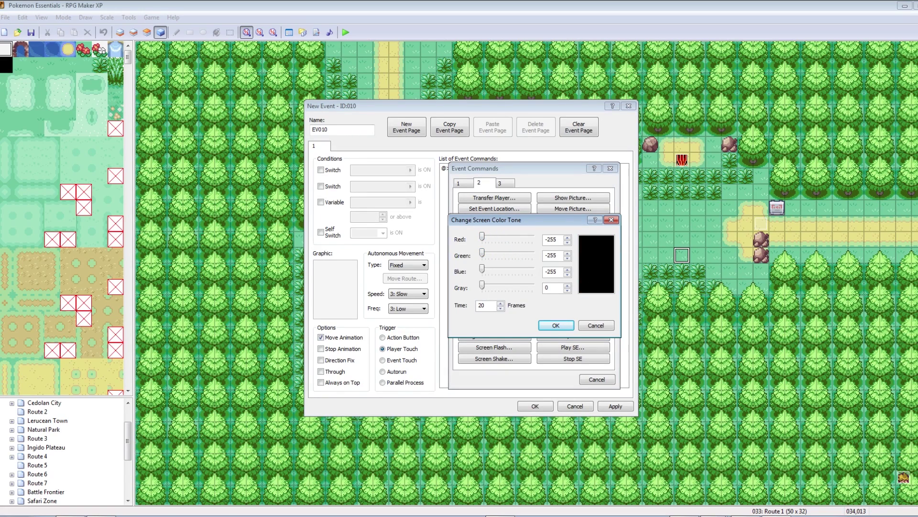
double_click(484, 304)
key(Return)
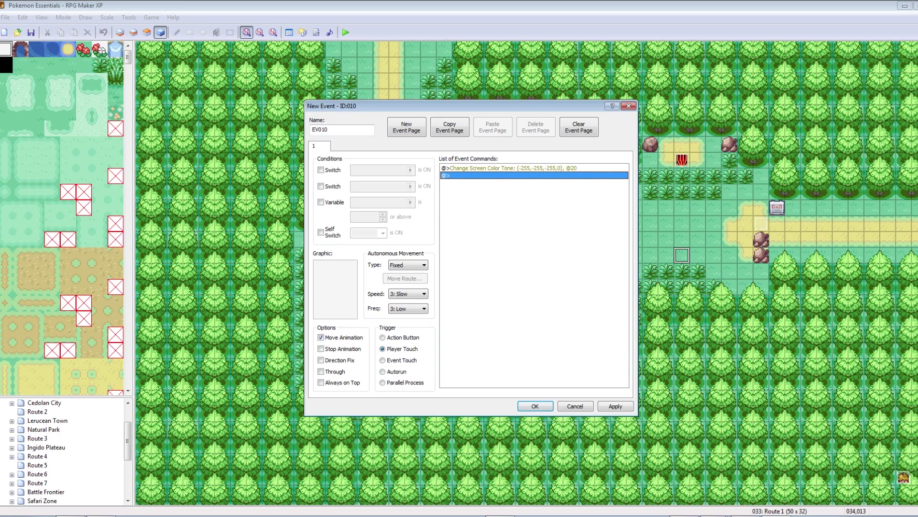
- Add a 20-frame wait after the black screen color tone change
key(Return)
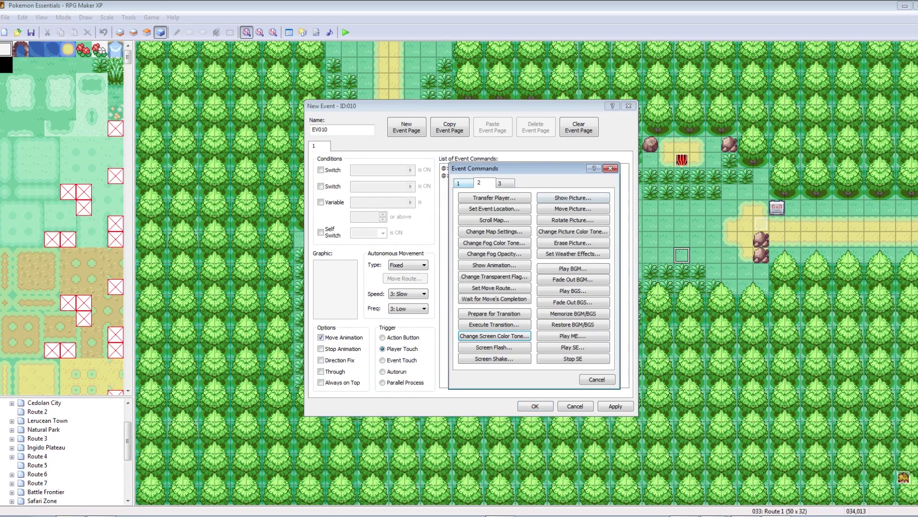
key(ctrl+shift+Tab)
click(495, 253)
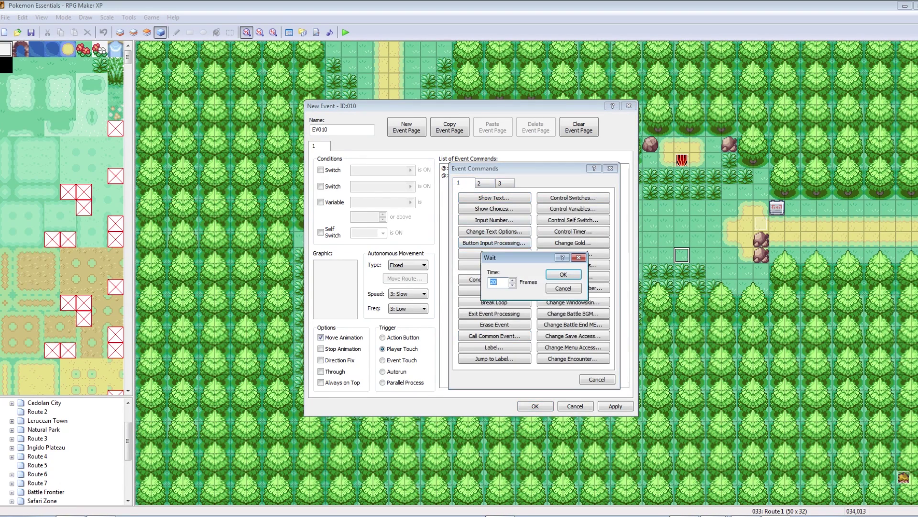
click(564, 274)
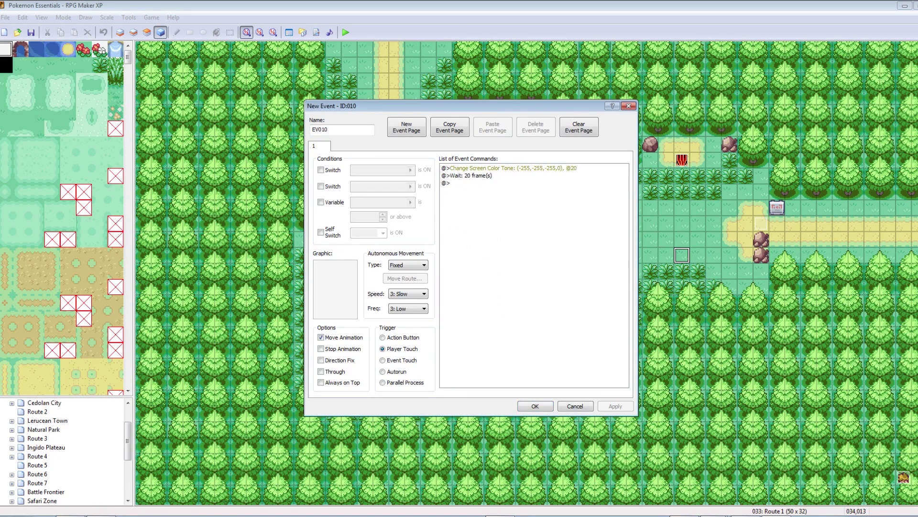
- Add a second screen color tone change back to 0, 0, 0, 0 over 40 frames
right_click(526, 182)
click(541, 190)
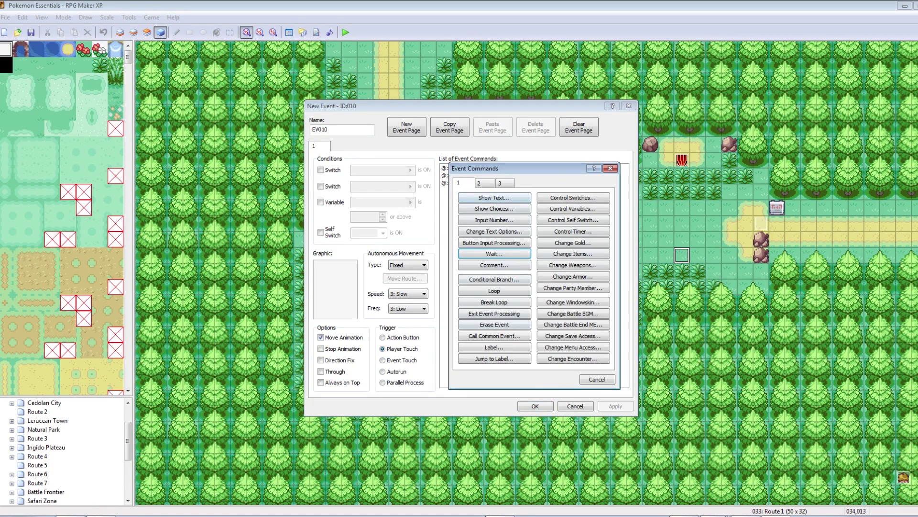
click(479, 183)
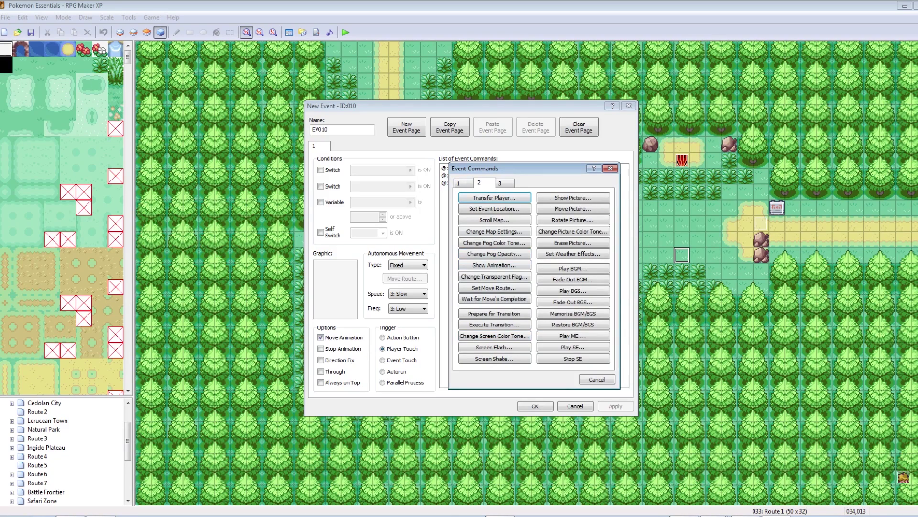
click(494, 336)
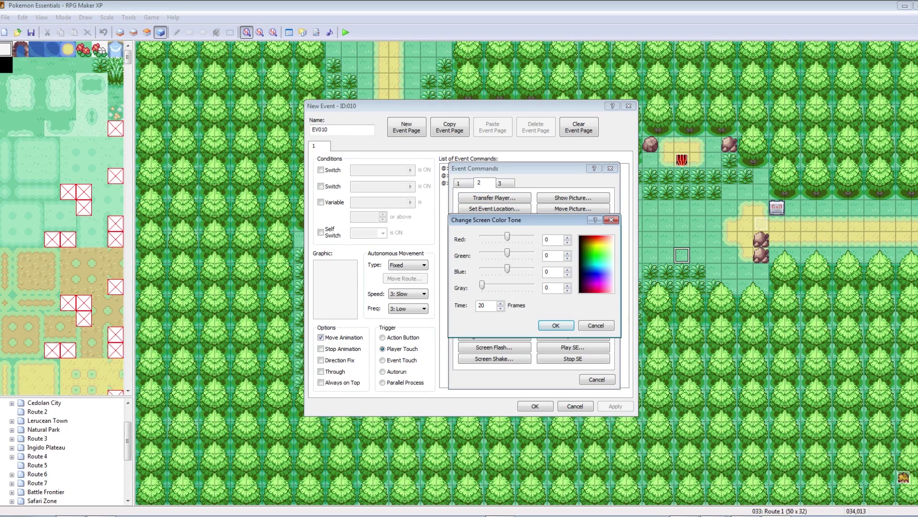
double_click(483, 305)
text(40)
click(557, 326)
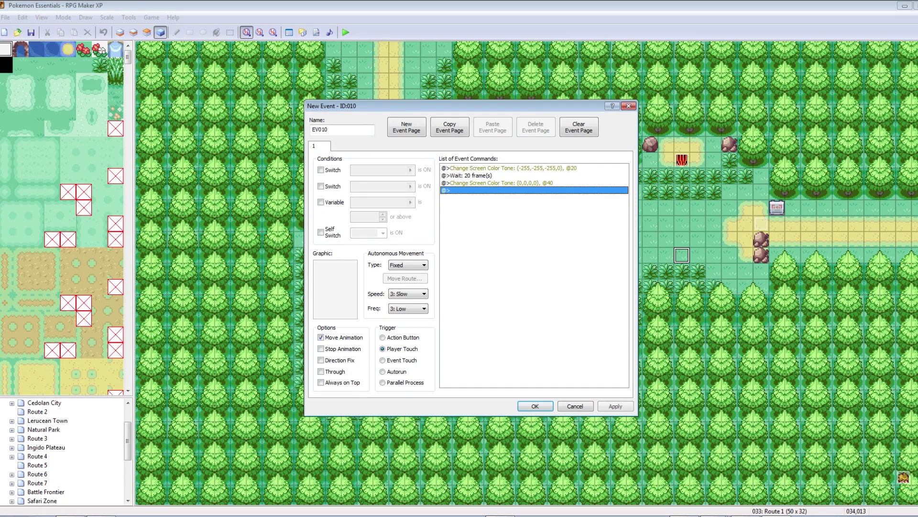
- Add a 40-frame wait at the end of EV010's commands and save the event
double_click(494, 192)
click(463, 183)
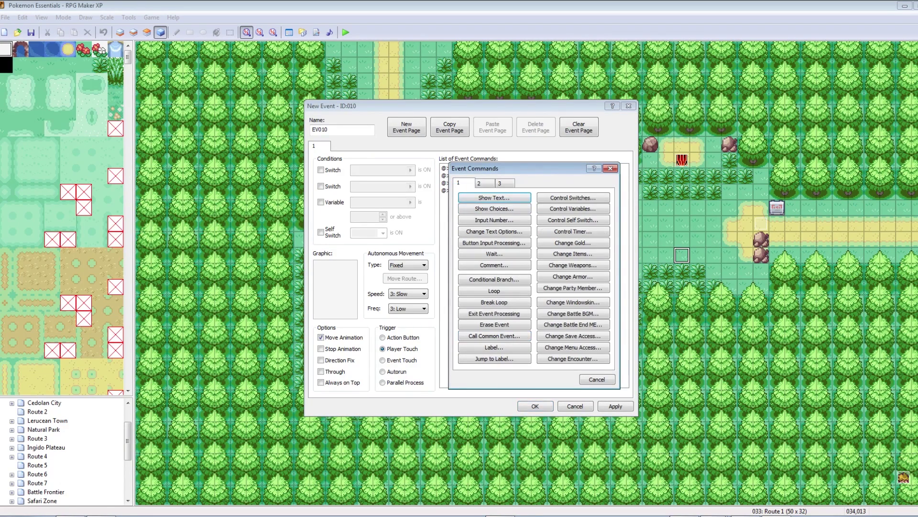
click(495, 254)
text(40)
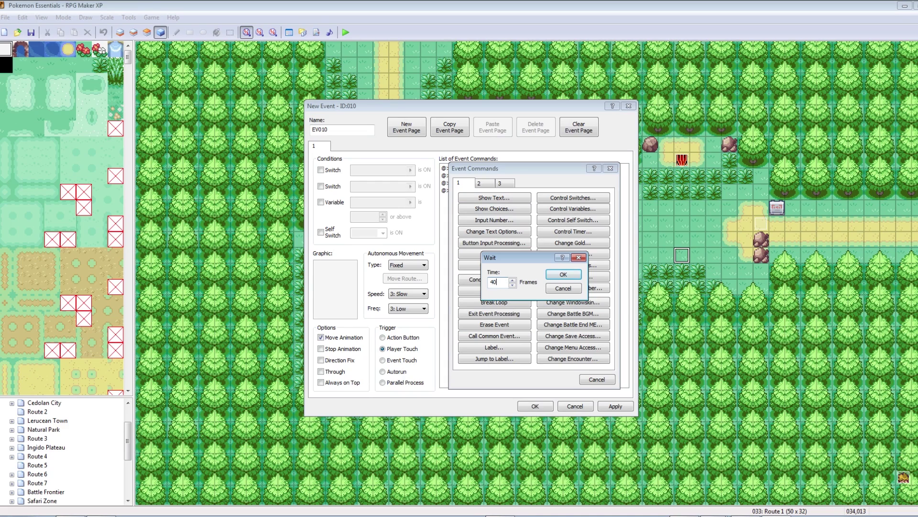
key(Return)
click(616, 406)
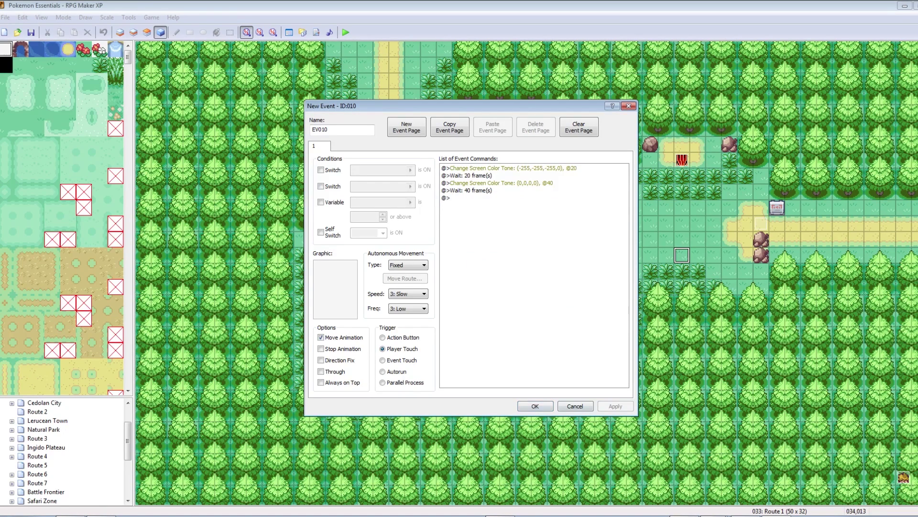
key(Return)
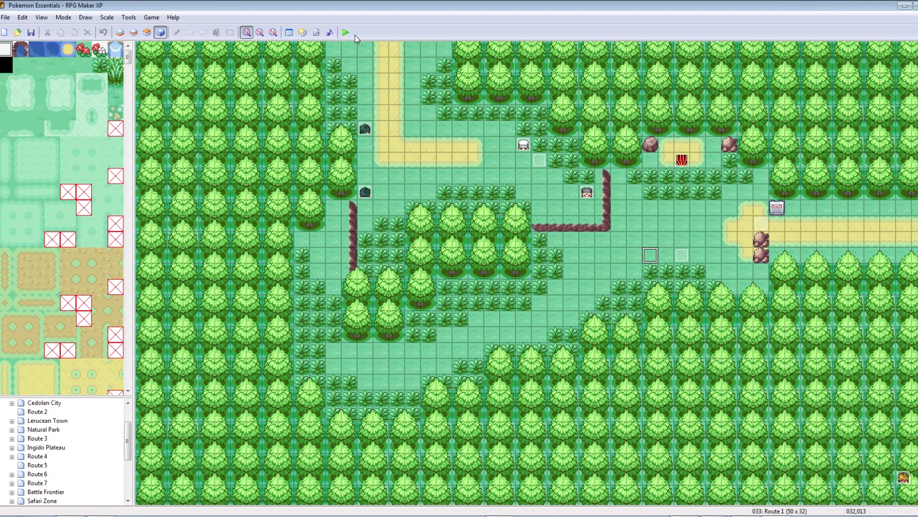
- Playtest from the saved game, walk the player onto EV010's tile to check the screen fade, and end the playtest
click(346, 32)
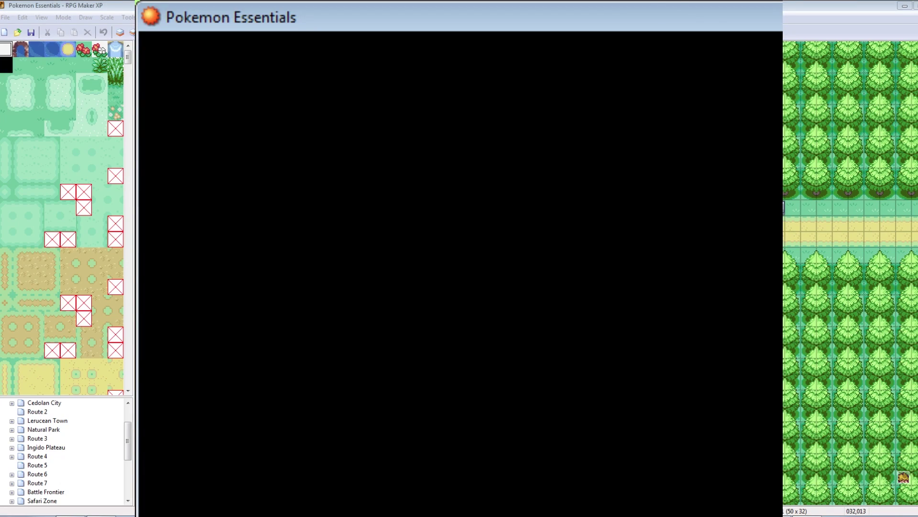
key(Return)
key(Left)
key(Down)
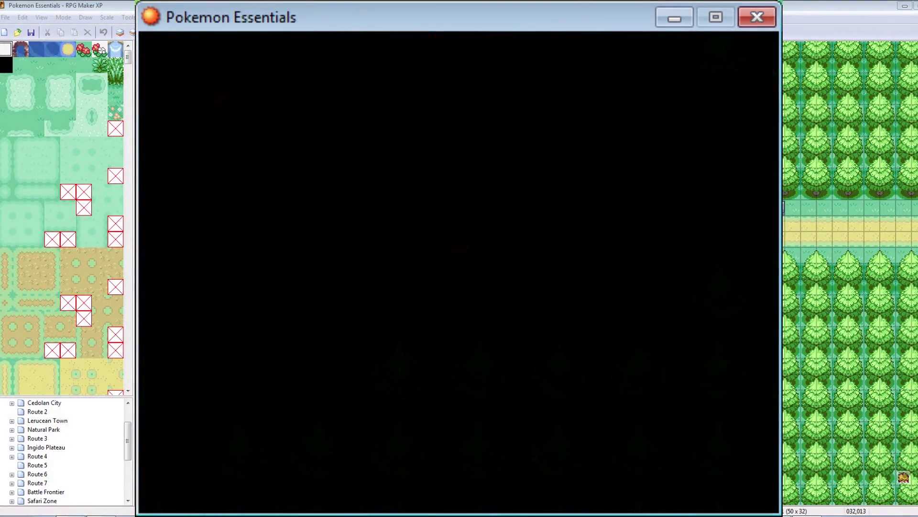
key(Up)
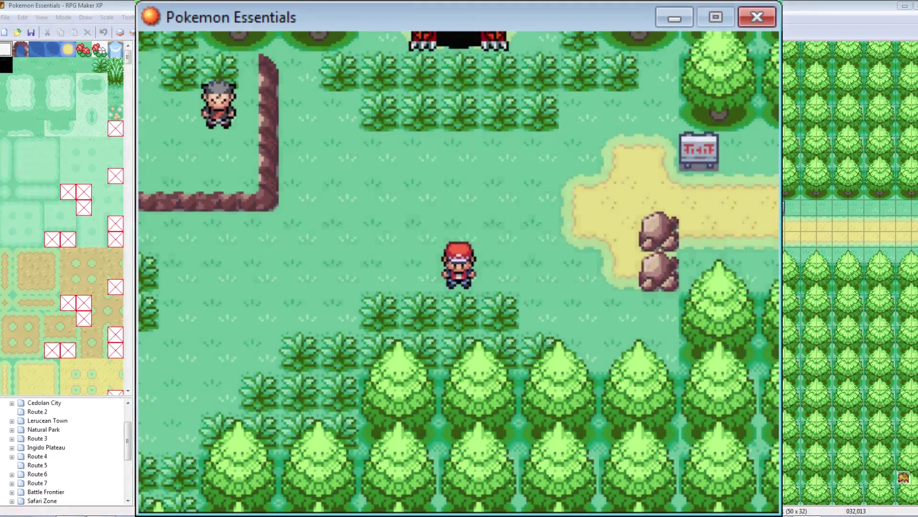
key(alt+F4)
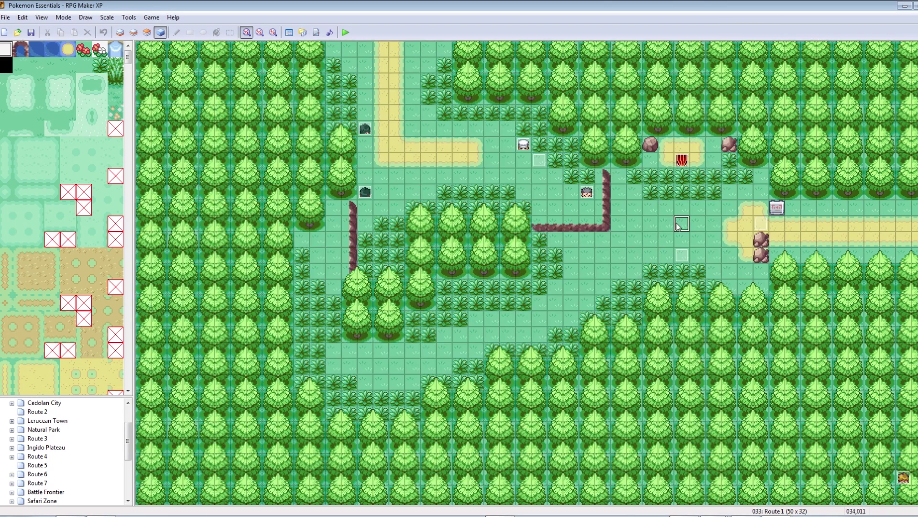
- Reopen EV010 and delete all of its color tone and wait commands
double_click(682, 255)
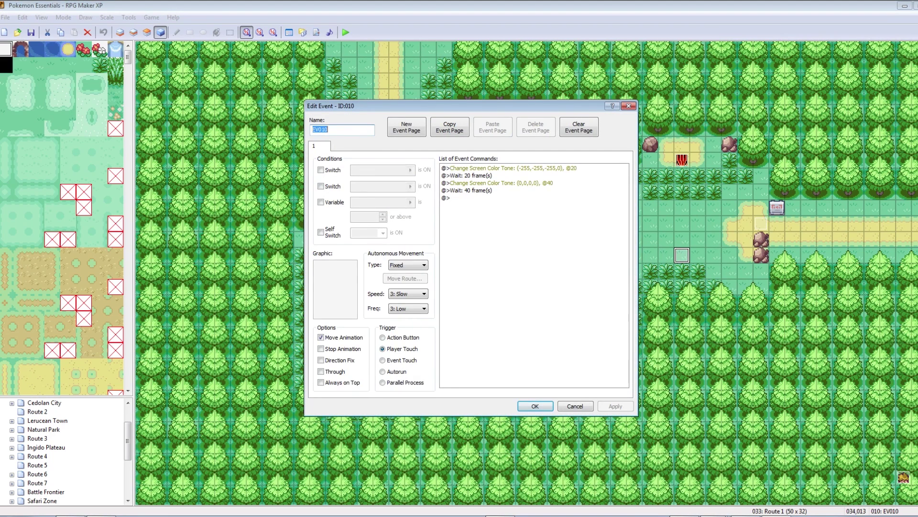
click(534, 168)
key(Delete)
key(Delete)
key(Delete)
key(Delete)
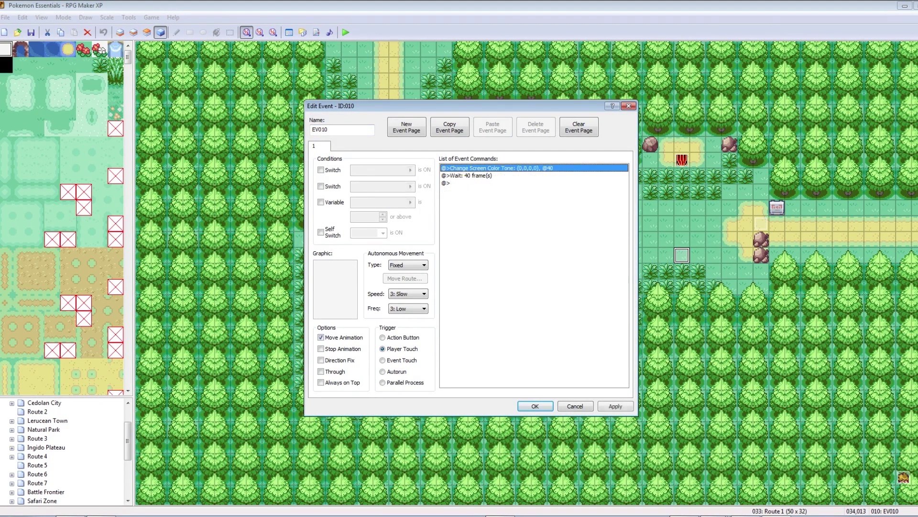
- Add a white full-strength screen flash of 255, 255, 255, 255 lasting 10 frames to EV010
key(Return)
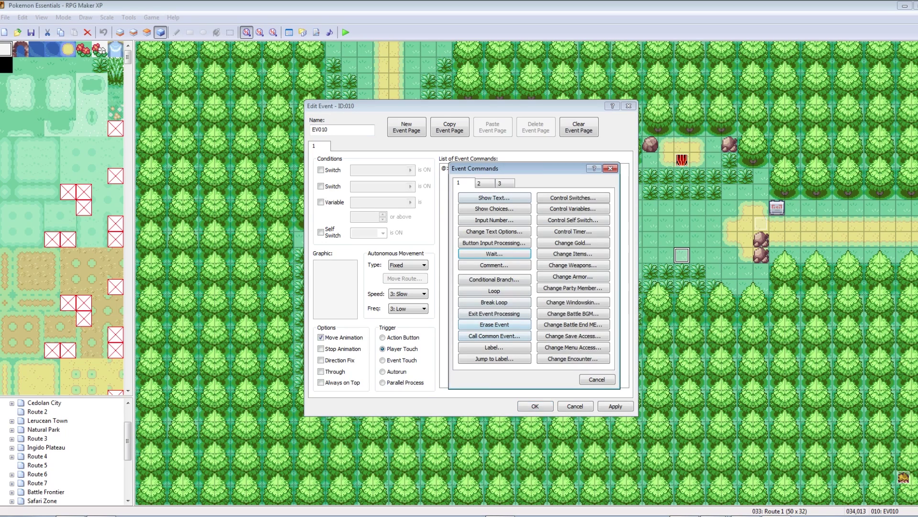
click(484, 183)
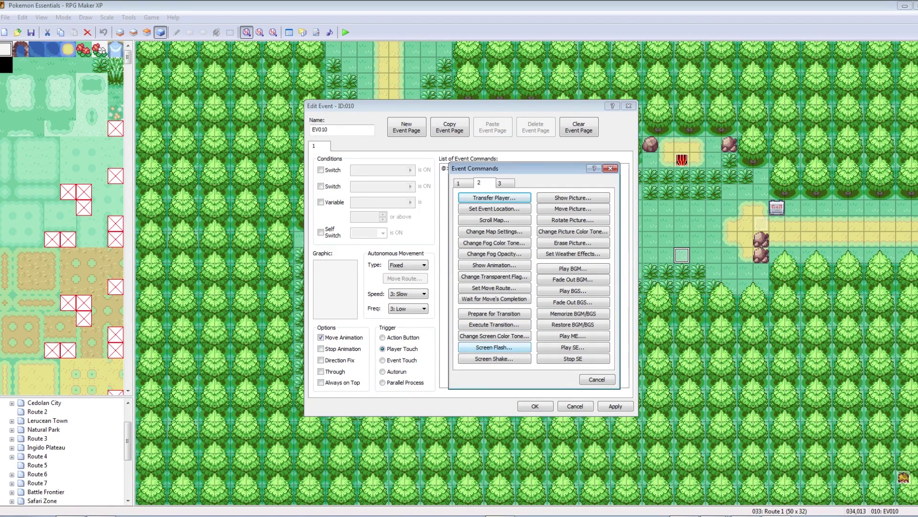
click(494, 347)
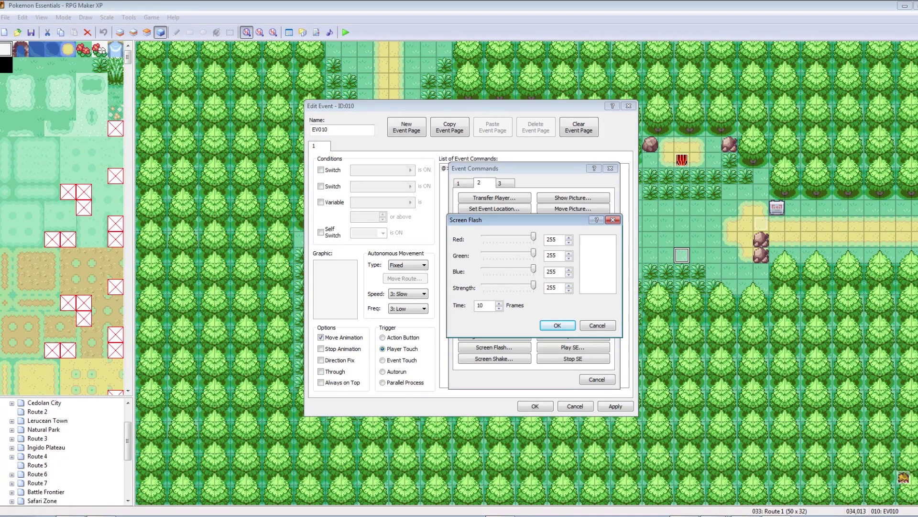
click(557, 325)
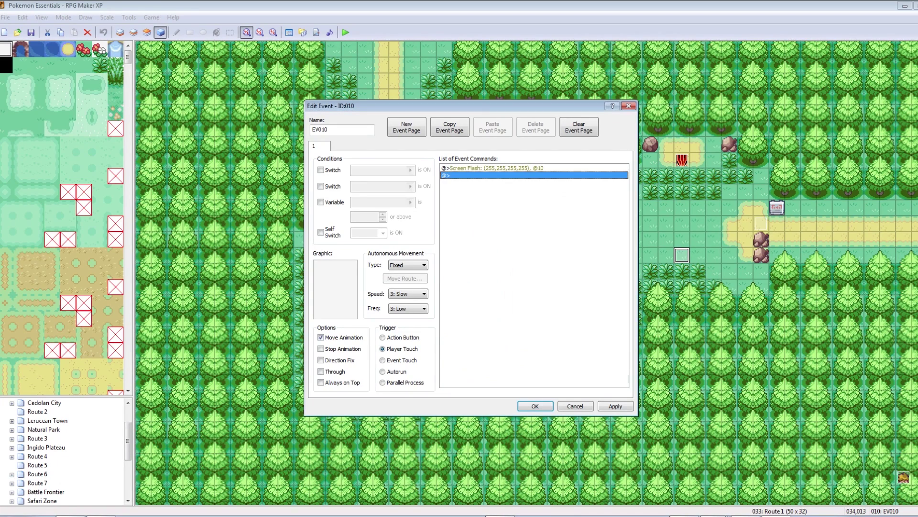
- Add a 10-frame wait after the screen flash
double_click(487, 176)
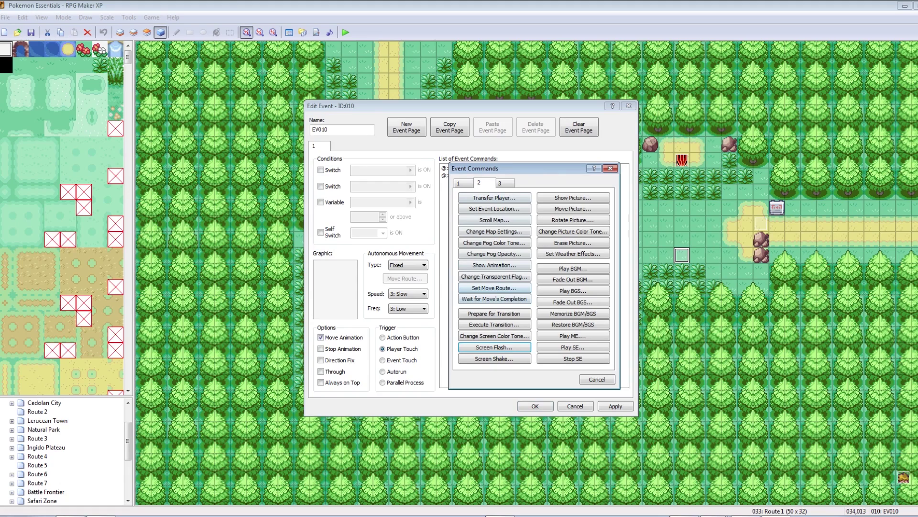
click(462, 183)
click(494, 253)
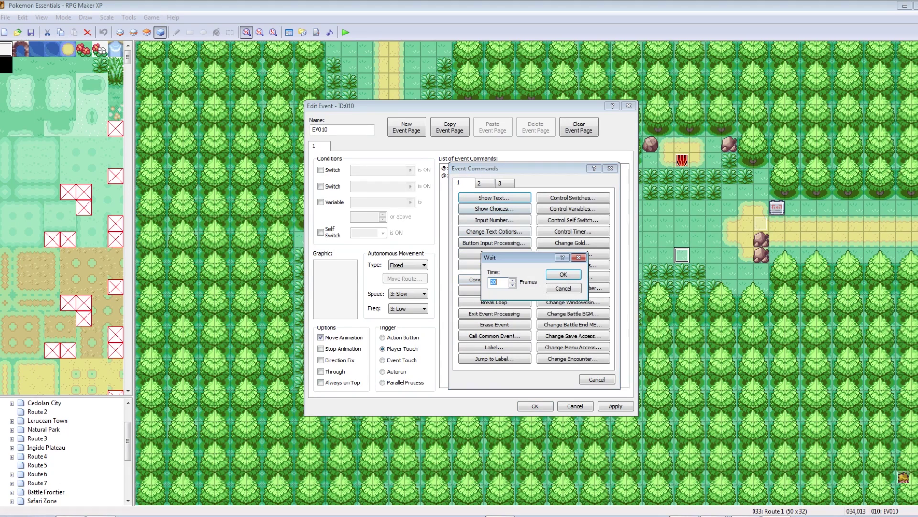
text(10)
click(564, 274)
- Add another wait of 30 frames below the 10-frame wait
right_click(461, 184)
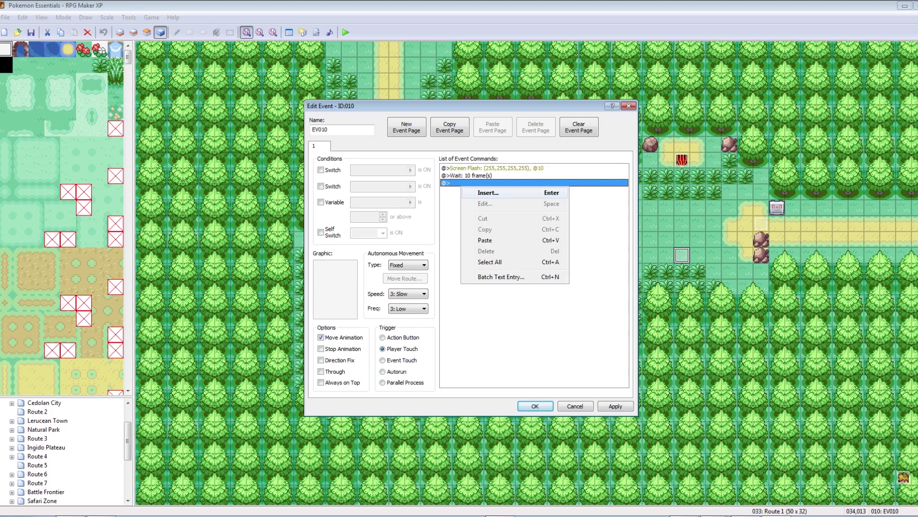
click(483, 192)
click(494, 254)
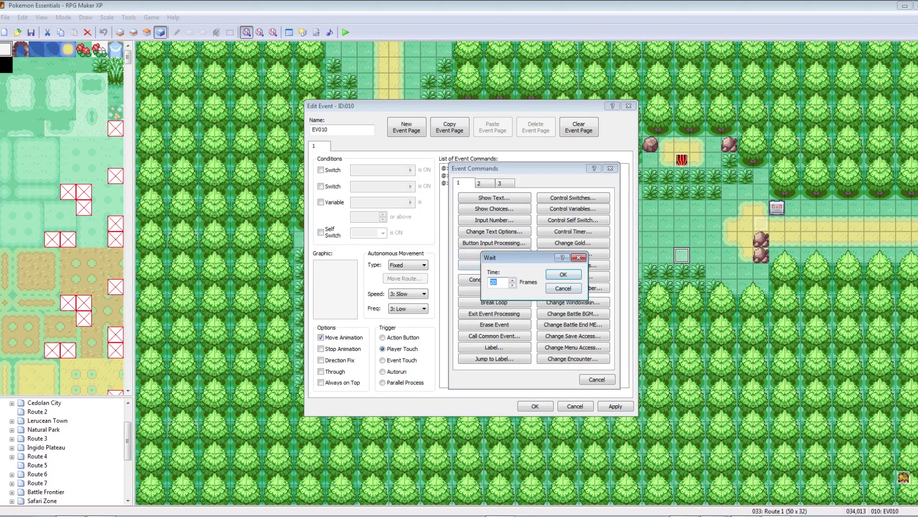
text(30)
click(563, 274)
- Add a screen shake with power 5, speed 5 and a duration of 10 frames after the waits
right_click(461, 190)
click(483, 198)
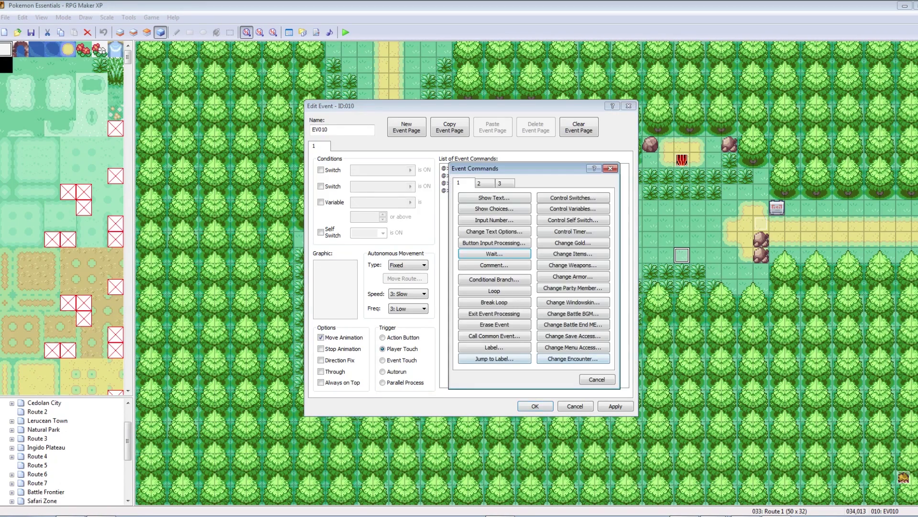
click(485, 183)
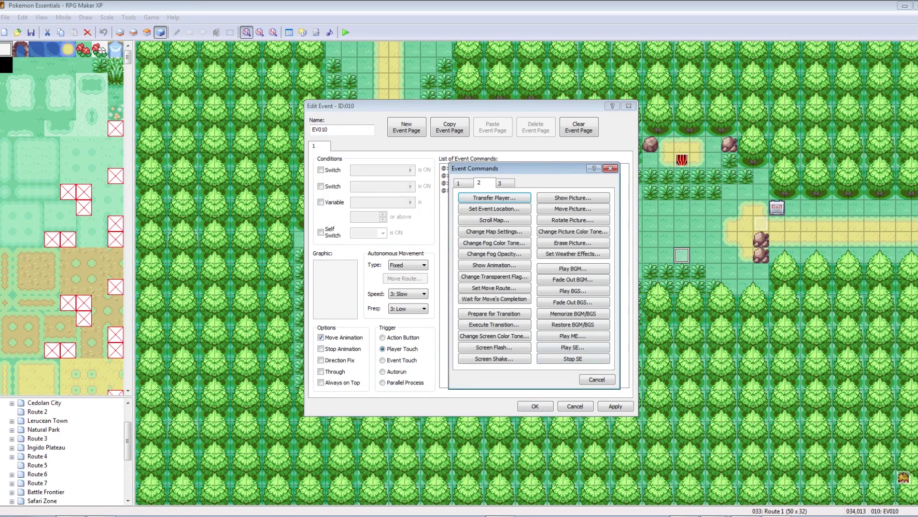
click(494, 359)
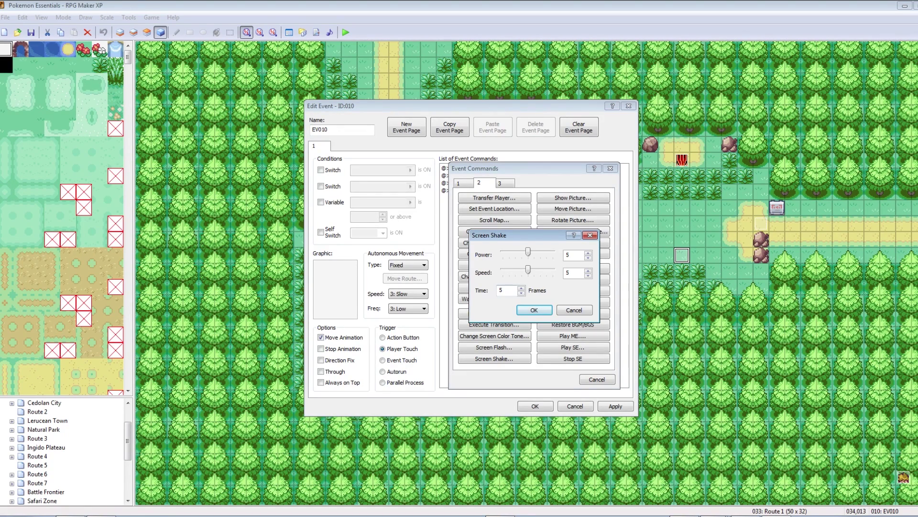
click(521, 288)
text(10)
click(534, 310)
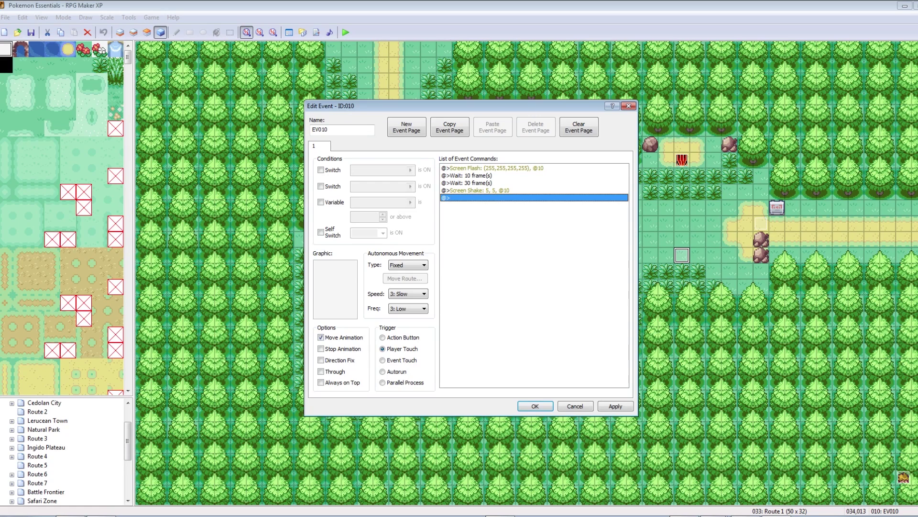
- Add a 20-frame wait after the screen shake and save EV010
right_click(475, 198)
click(500, 199)
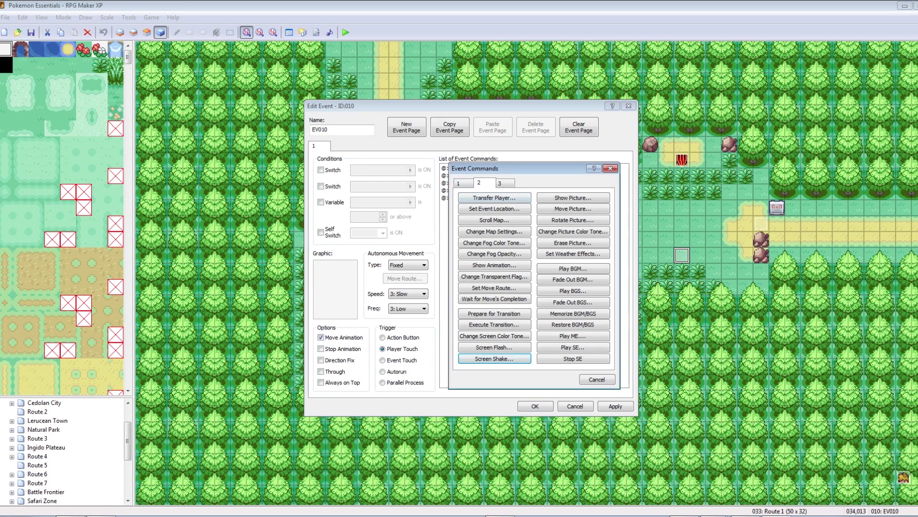
click(462, 183)
click(494, 254)
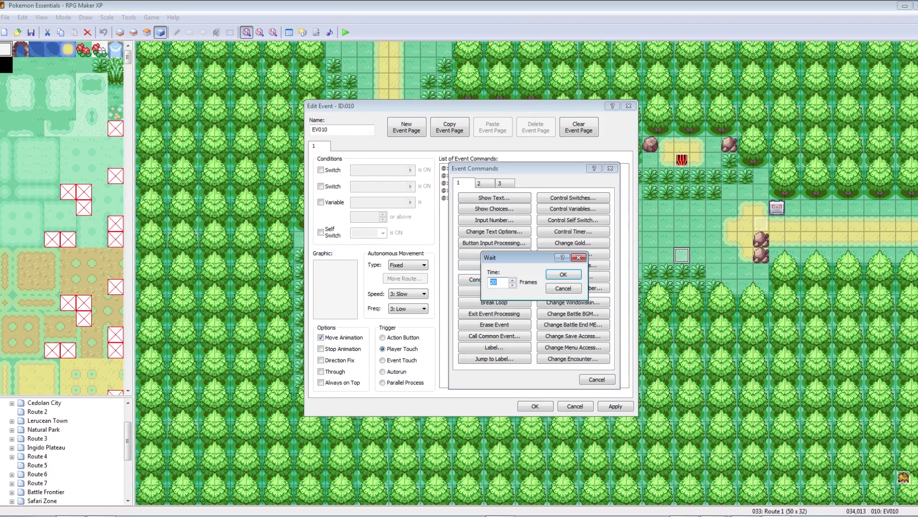
click(499, 282)
click(564, 274)
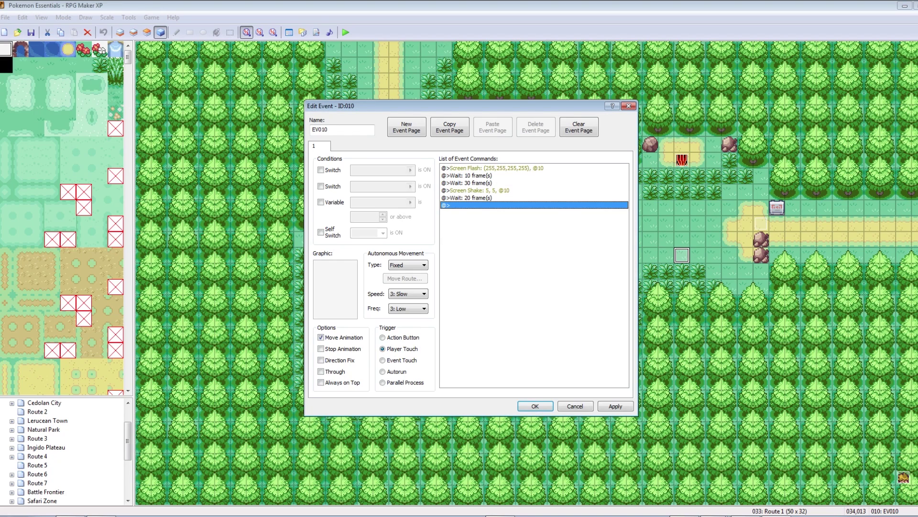
click(535, 406)
- Playtest the game from the Route 1 save, walk onto EV010 to watch the flash and shake, and close the game
click(346, 32)
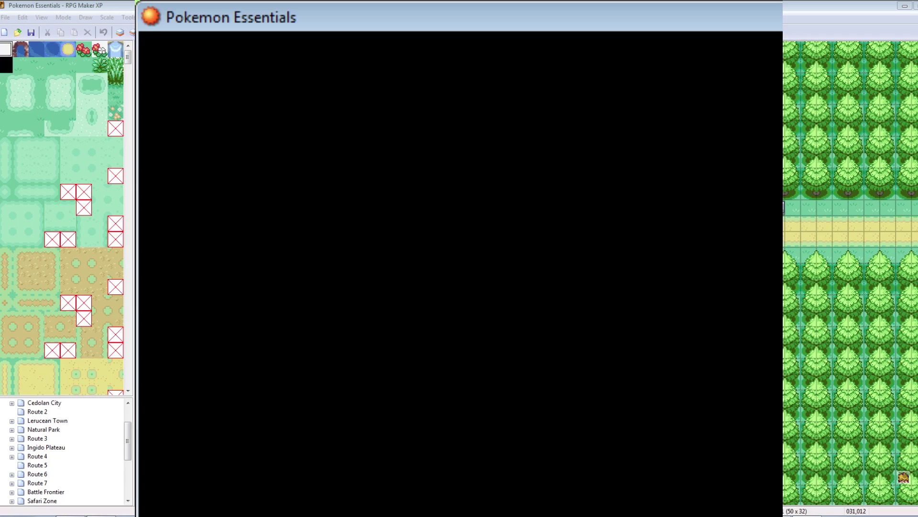
key(c)
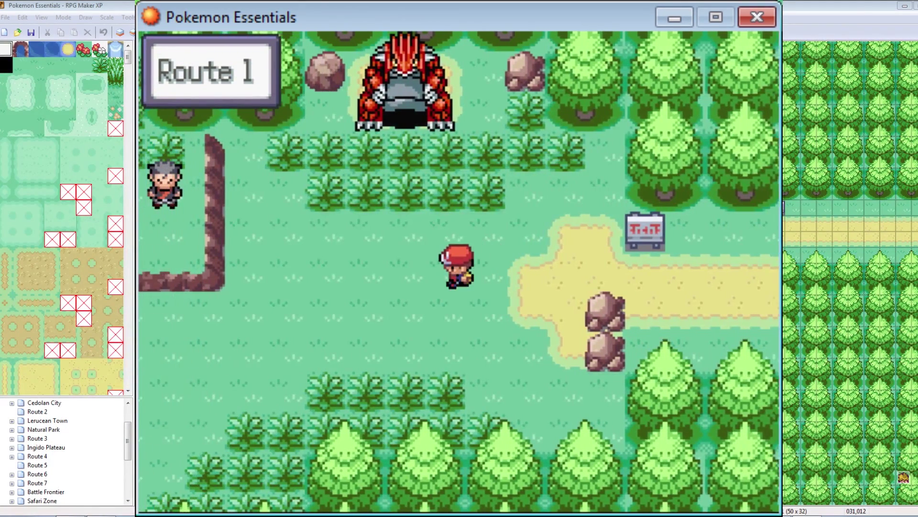
key(Left)
key(Down)
key(Down)
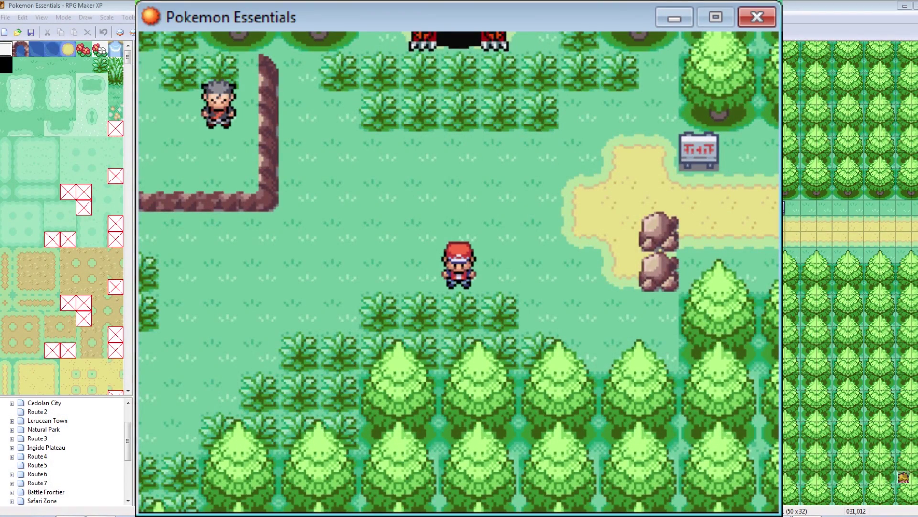
key(Up)
key(Up)
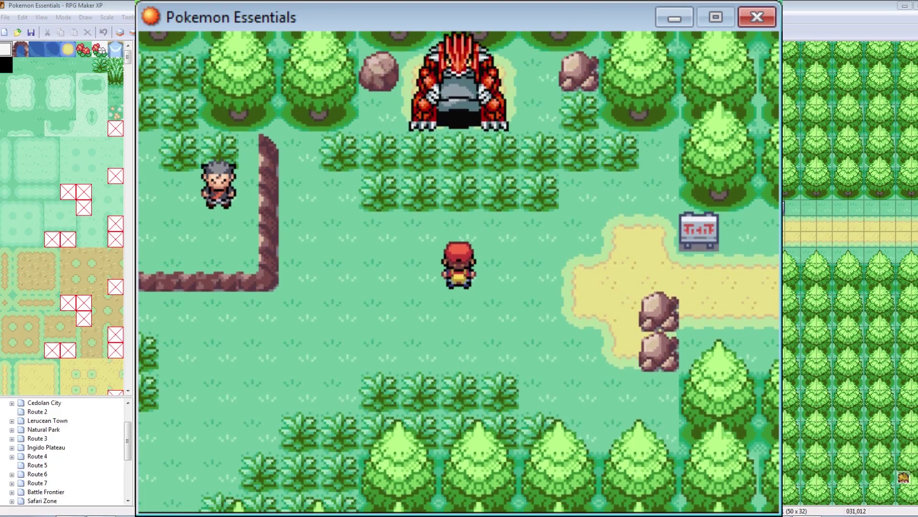
key(Down)
key(Down)
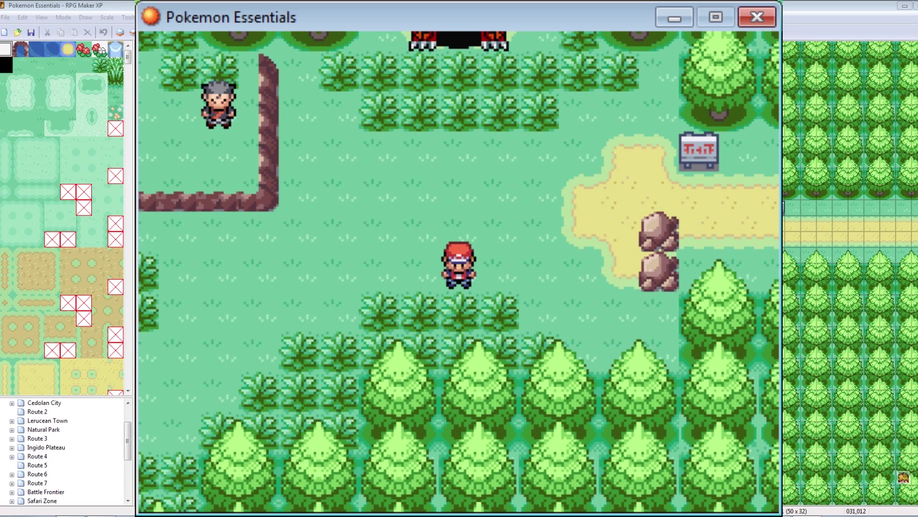
click(757, 17)
- Change EV010's screen shake to power 9 and speed 6, and apply the change
double_click(697, 254)
key(Escape)
double_click(682, 255)
right_click(481, 190)
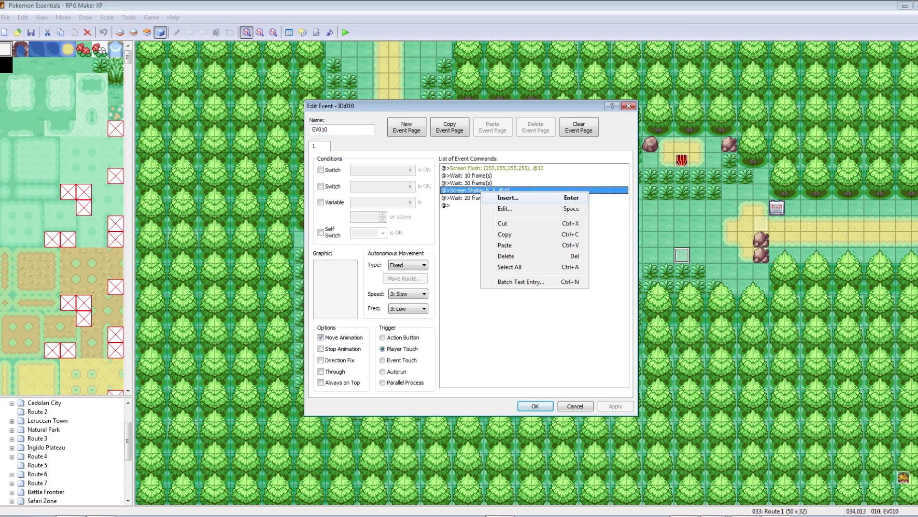
click(492, 209)
drag(528, 251, 534, 269)
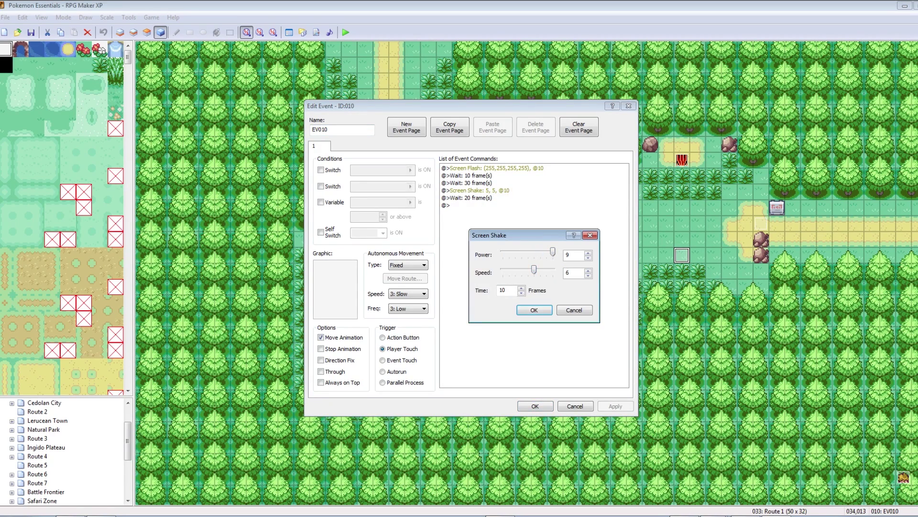
click(534, 310)
click(616, 406)
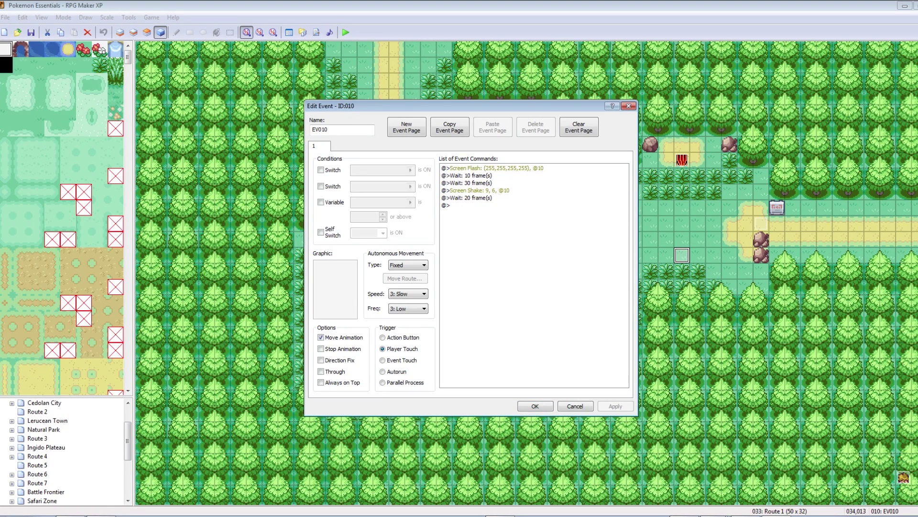
- Start a Play SE command above the screen shake and browse the sound effects down to expfull
click(468, 191)
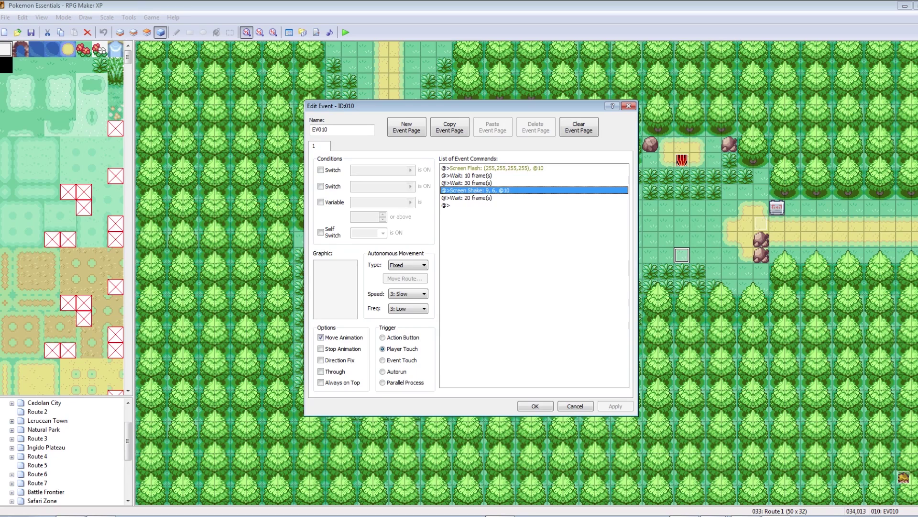
right_click(468, 191)
click(493, 199)
click(478, 182)
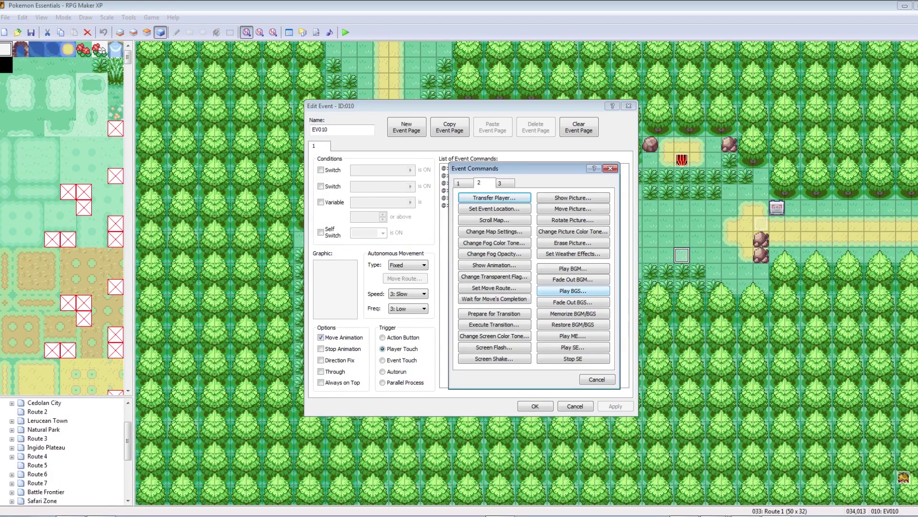
click(573, 346)
scroll(511, 272, down, 5)
mouse_move(545, 219)
mouse_down()
mouse_move(546, 258)
mouse_move(546, 205)
mouse_move(546, 223)
mouse_up()
click(493, 209)
click(493, 209)
click(493, 311)
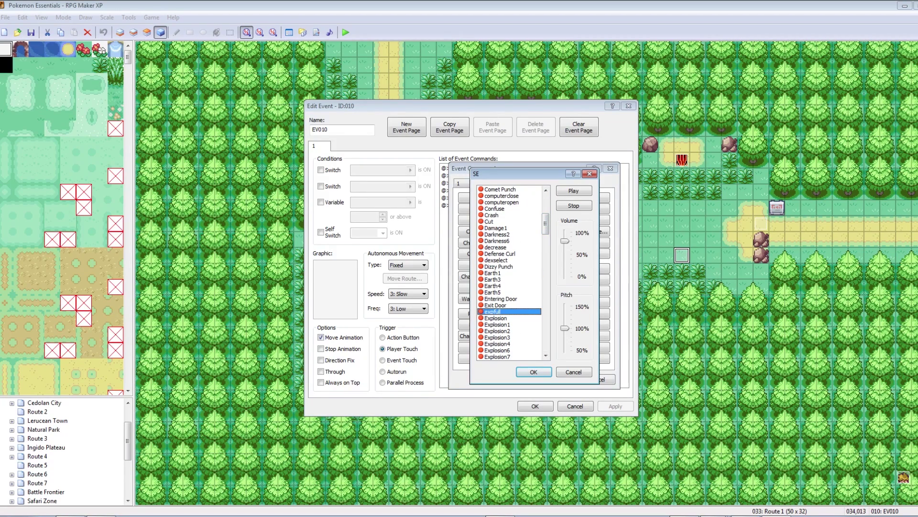
- Compare the Earth sound effects and insert Earth4 at volume 90 and pitch 100 before the screen shake
click(493, 285)
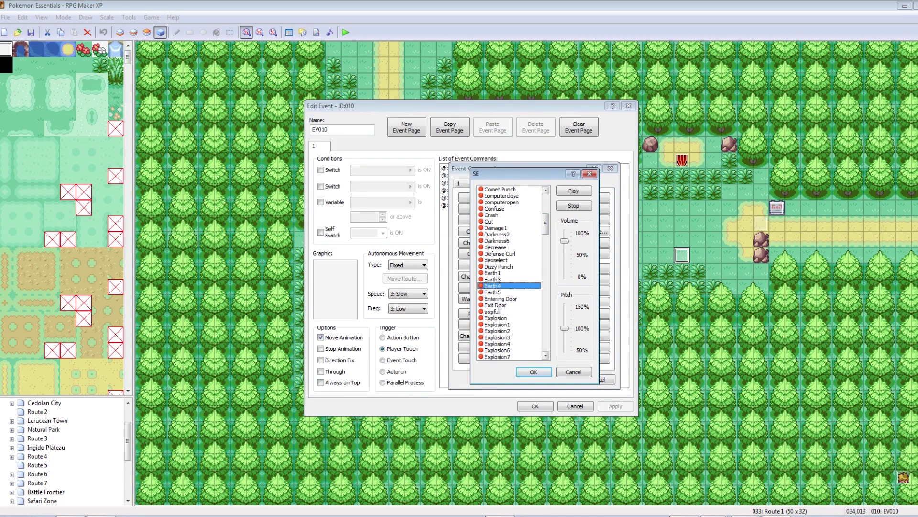
click(493, 279)
click(493, 273)
click(493, 292)
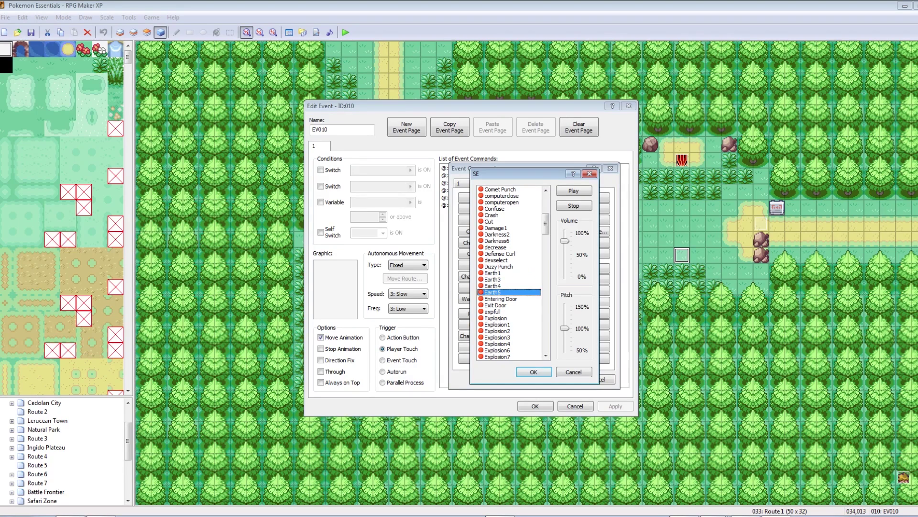
click(565, 235)
click(492, 279)
click(492, 286)
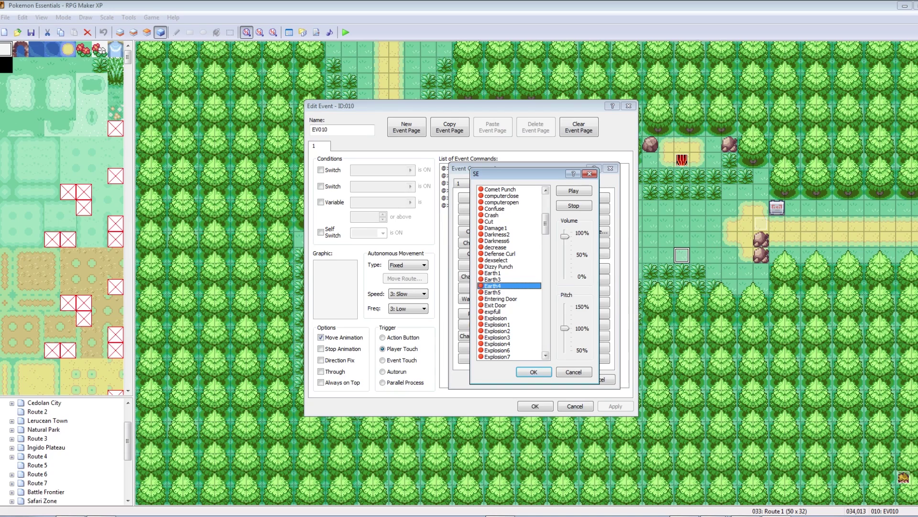
click(534, 371)
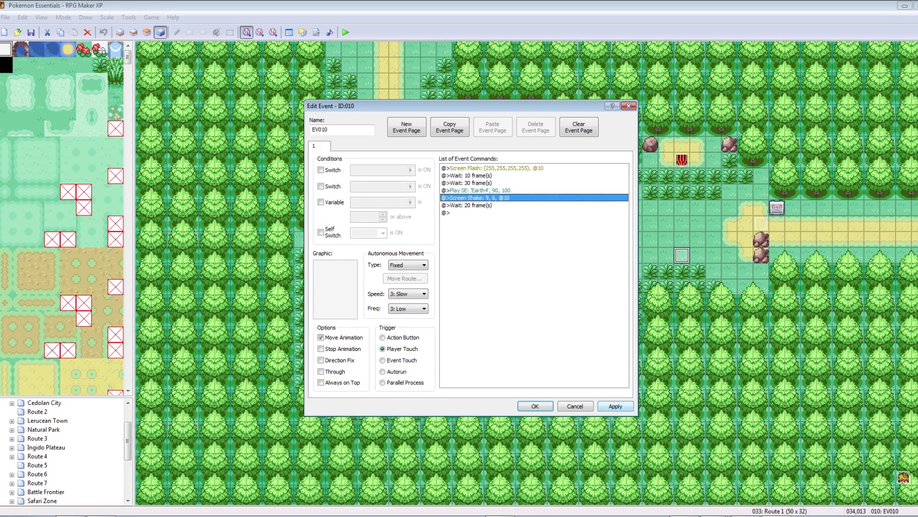
- Raise the volume of the Earth4 sound effect and save EV010
click(480, 190)
key(space)
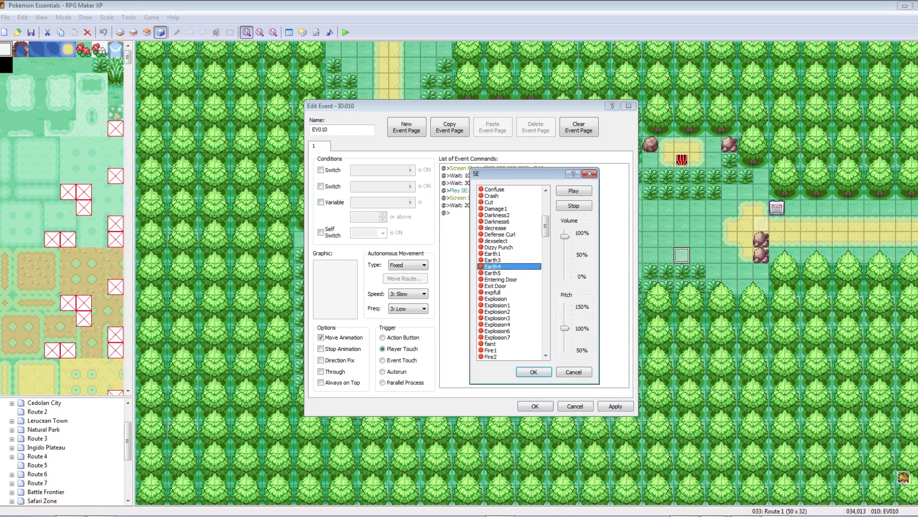
click(565, 232)
click(534, 372)
click(616, 406)
click(536, 406)
- Playtest Route 1, step on EV010 repeatedly to check the shake with its sound effect, and close the game
click(697, 238)
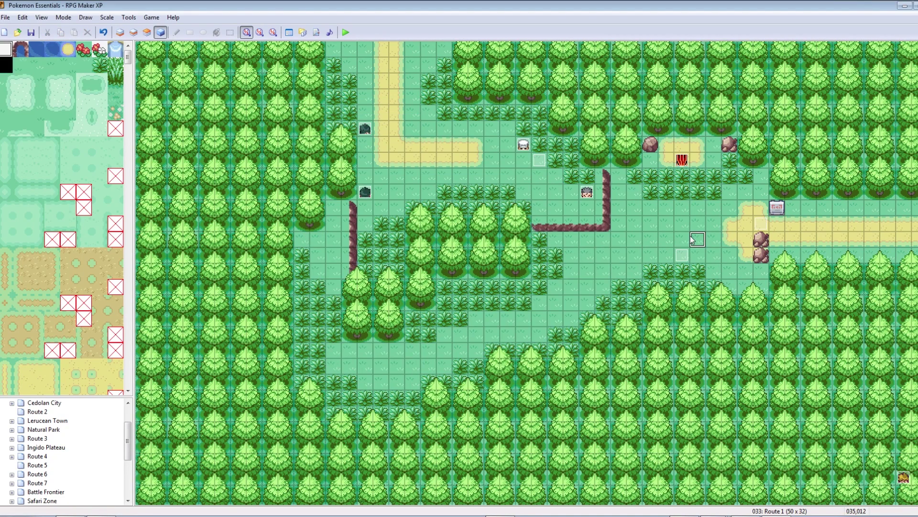
click(345, 32)
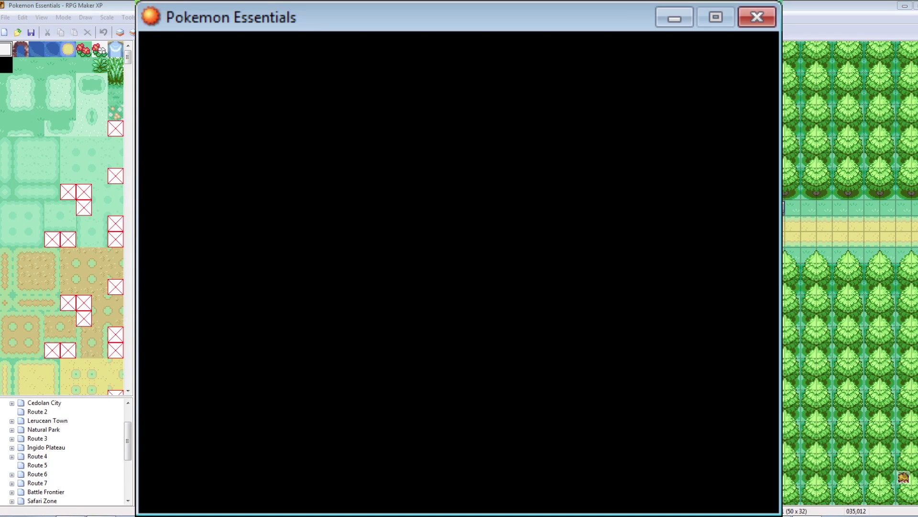
key(Return)
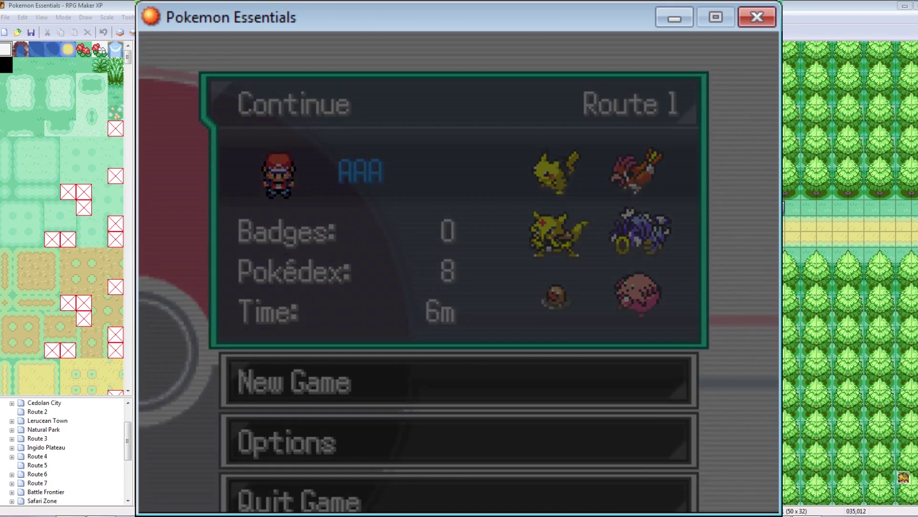
key(Down)
key(Left)
key(Down)
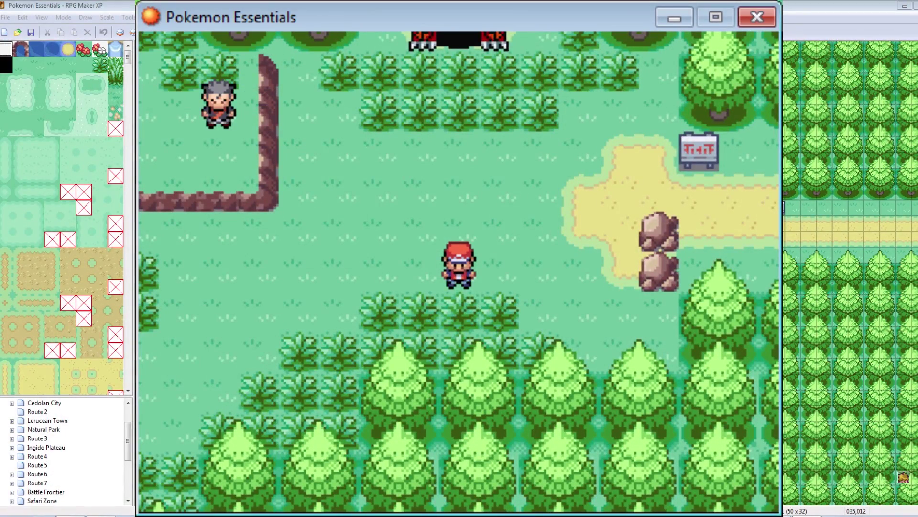
key(Up)
key(Down)
key(Down)
key(Up)
key(Down)
click(758, 17)
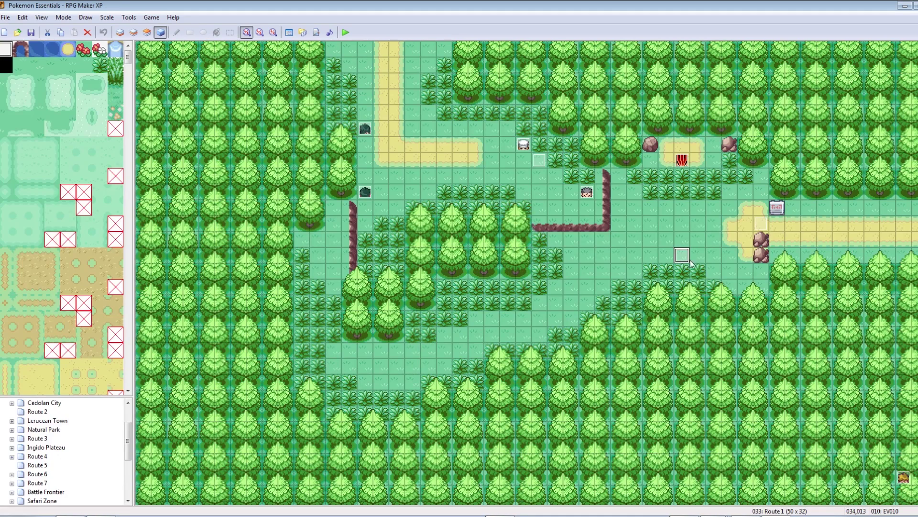
- Delete all existing commands from EV010, starting with the screen flash
double_click(681, 255)
click(493, 176)
click(492, 168)
key(Delete)
key(Delete)
key(Delete)
key(Delete)
key(Delete)
key(Delete)
- Set up a Show Picture command in EV010 for picture 1 with the bag5 graphic and a Center origin
key(space)
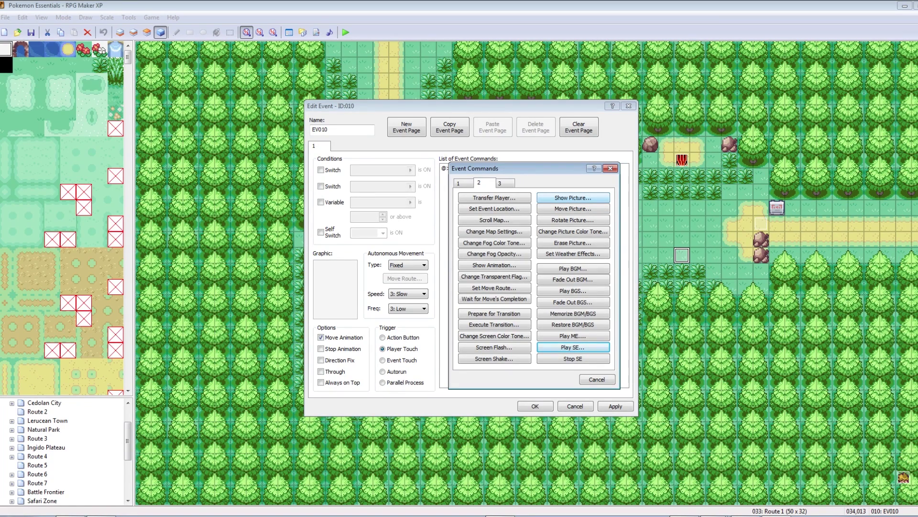
click(573, 198)
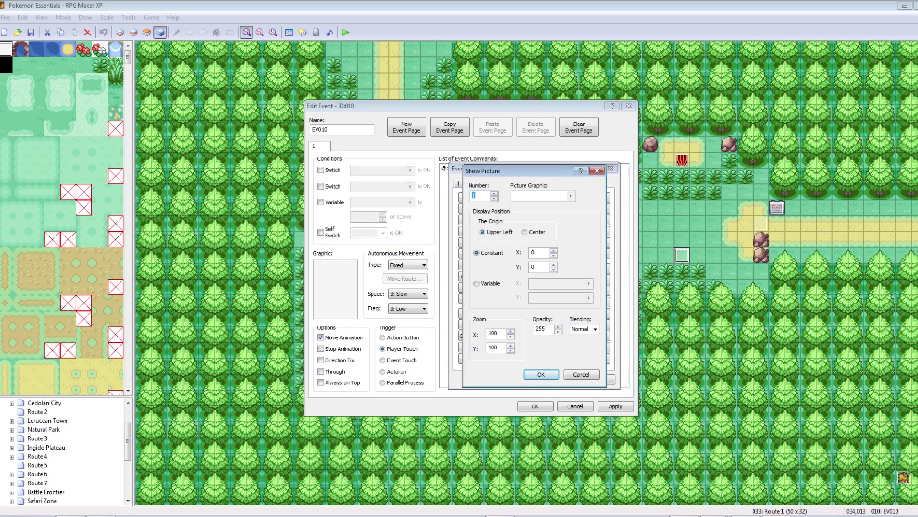
drag(517, 170, 715, 178)
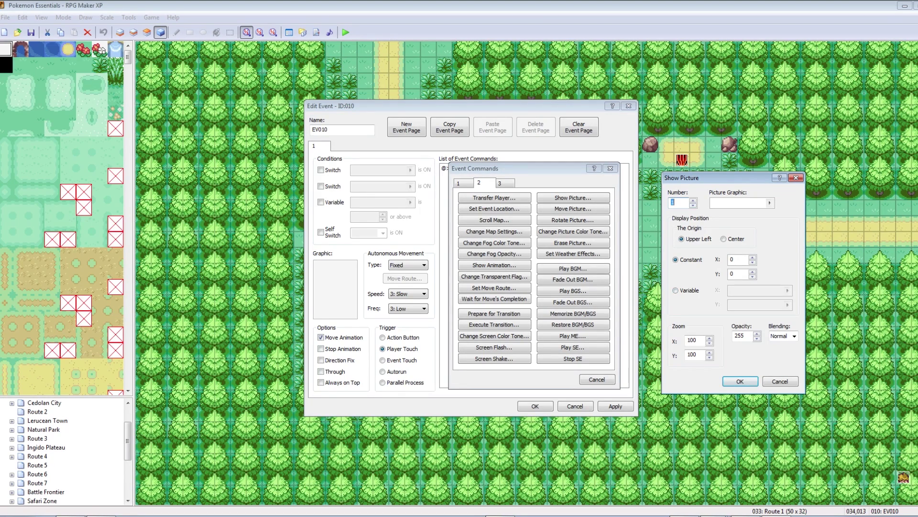
click(769, 203)
click(570, 261)
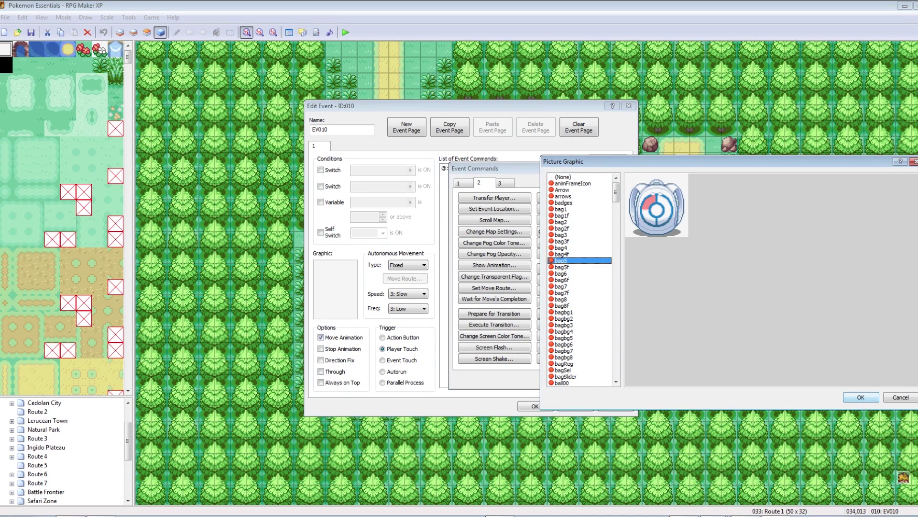
click(860, 397)
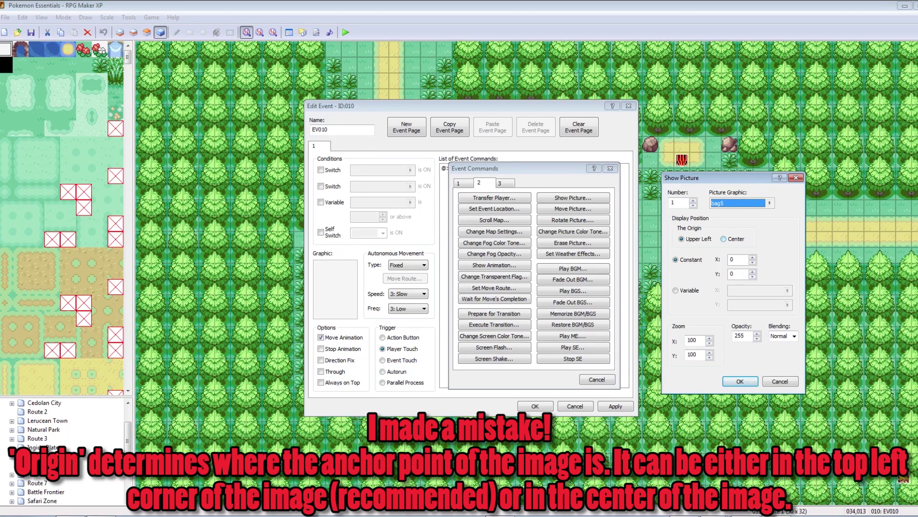
click(724, 239)
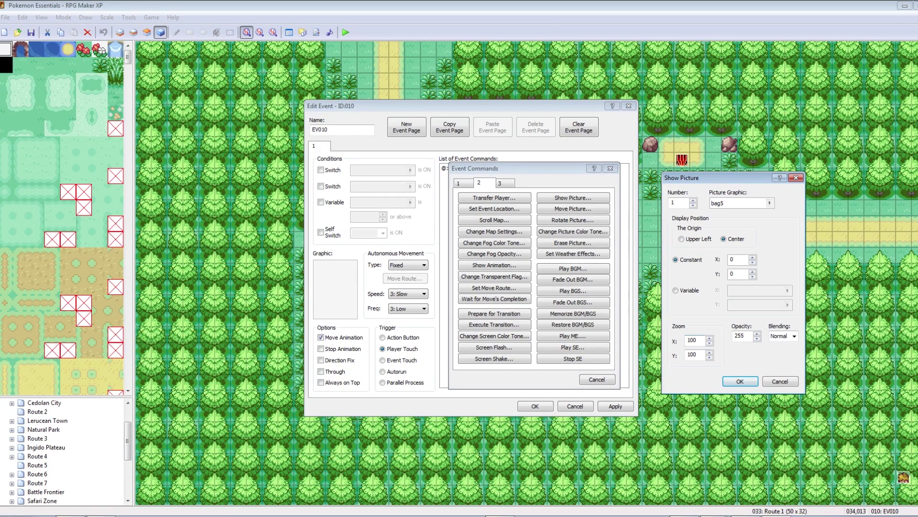
- Set the picture's X and Y zoom to 200 with Normal blending, insert the command and apply the event
double_click(692, 340)
key(Tab)
double_click(692, 340)
double_click(692, 354)
key(shift+Tab)
text(20)
key(Tab)
text(200)
key(Tab)
click(794, 336)
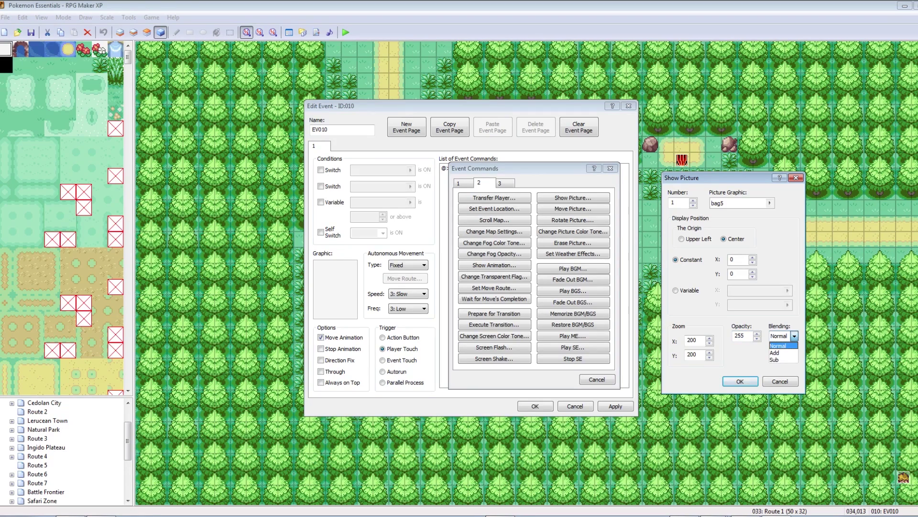
click(779, 345)
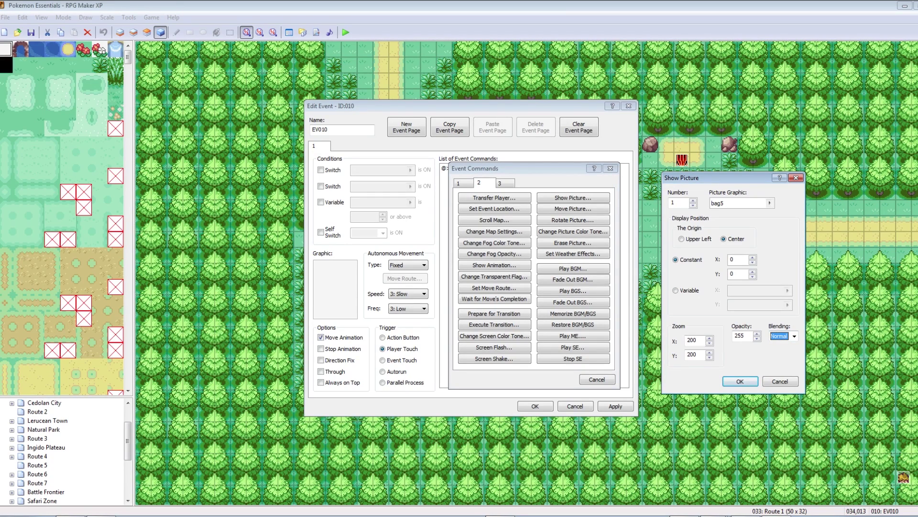
click(794, 336)
click(780, 345)
click(741, 381)
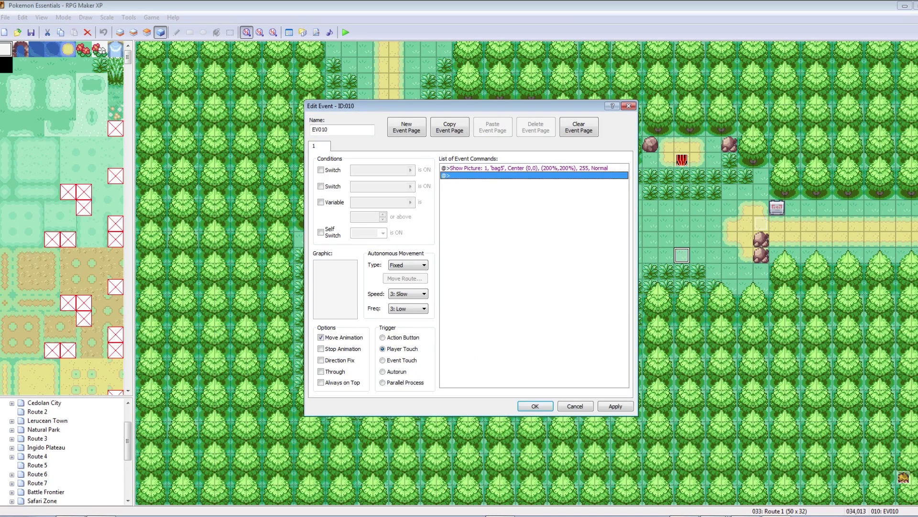
click(616, 406)
- Set up a Move Picture command below Show Picture for picture 1, lasting 10 frames with a Center origin
click(526, 175)
right_click(526, 175)
click(545, 187)
drag(516, 168, 727, 166)
click(784, 206)
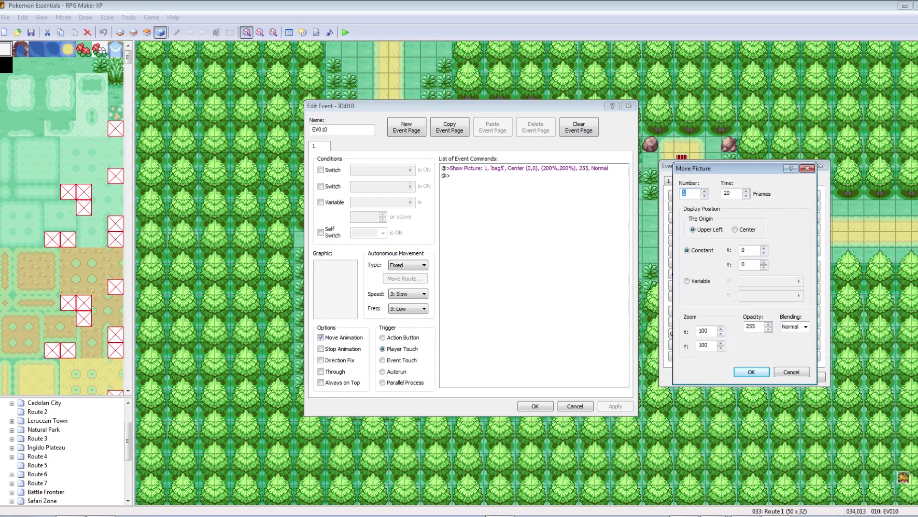
key(Tab)
text(10)
click(739, 229)
- Set the picture move's X position to 50 and its X and Y zoom to 200, and insert the command
double_click(743, 250)
text(50)
double_click(703, 331)
text(200)
key(Tab)
text(200)
key(Return)
- Insert an Erase Picture command for picture 1 below the Move Picture command in EV010
key(Return)
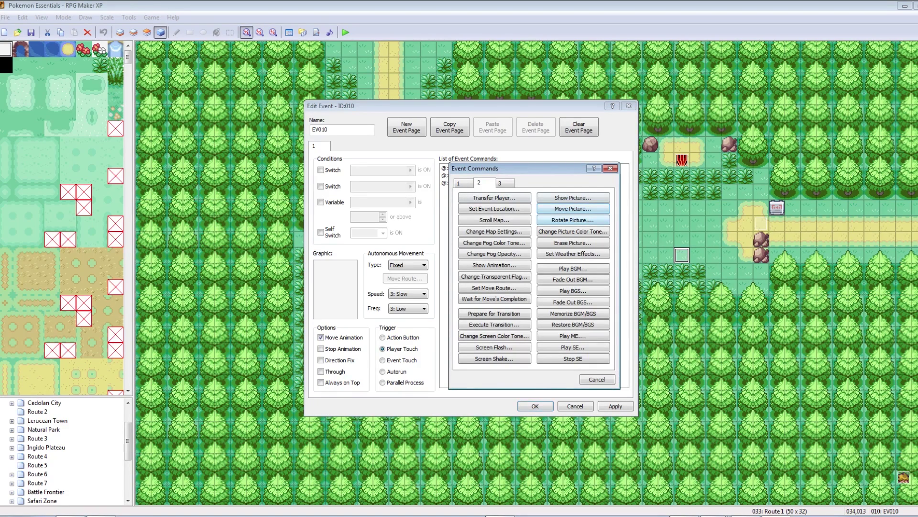
click(573, 231)
click(597, 344)
click(573, 243)
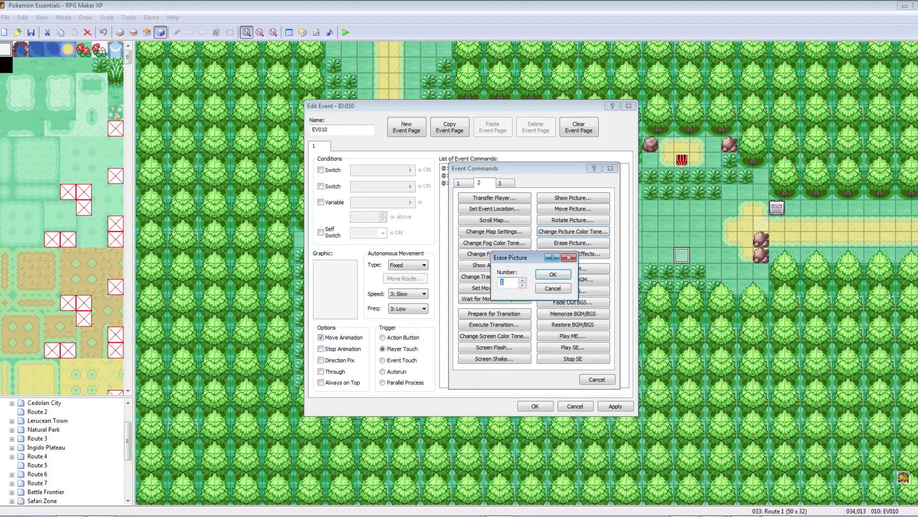
click(552, 274)
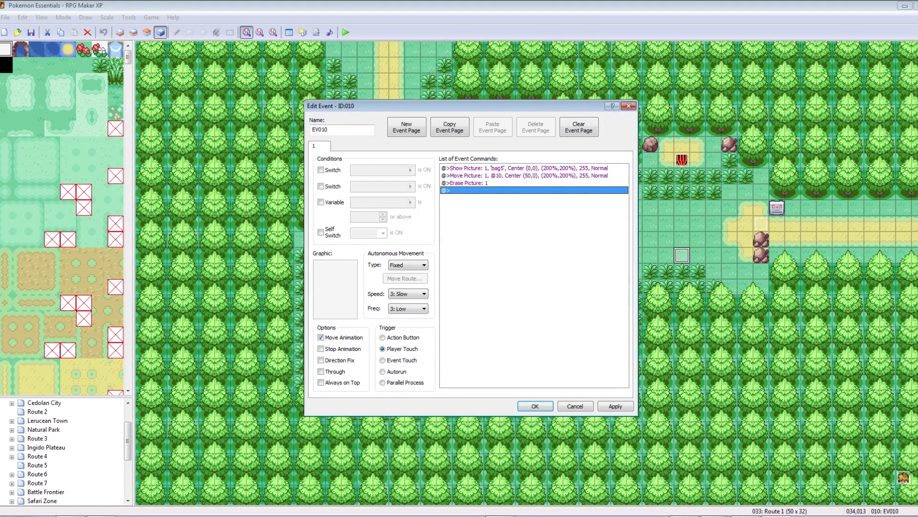
- Insert a 20-frame Wait above the Erase Picture command and apply the event
click(462, 183)
right_click(463, 183)
click(486, 191)
click(460, 183)
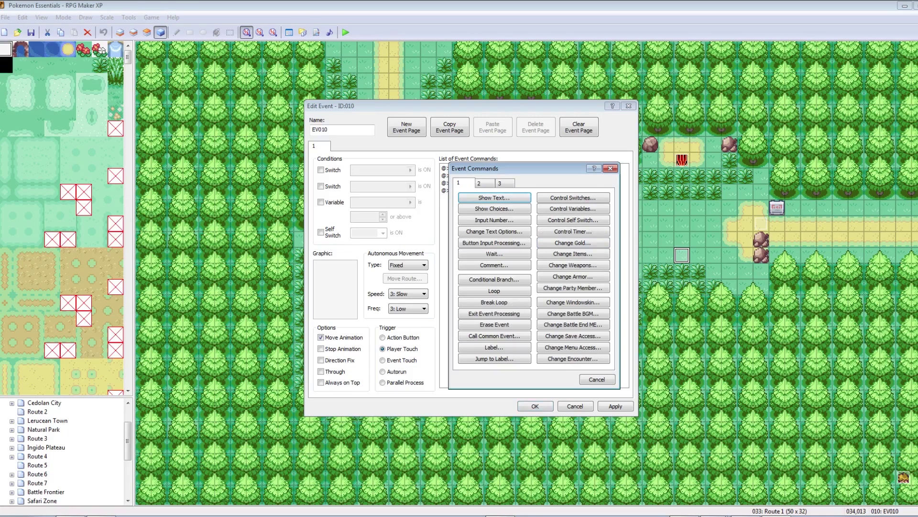
click(494, 254)
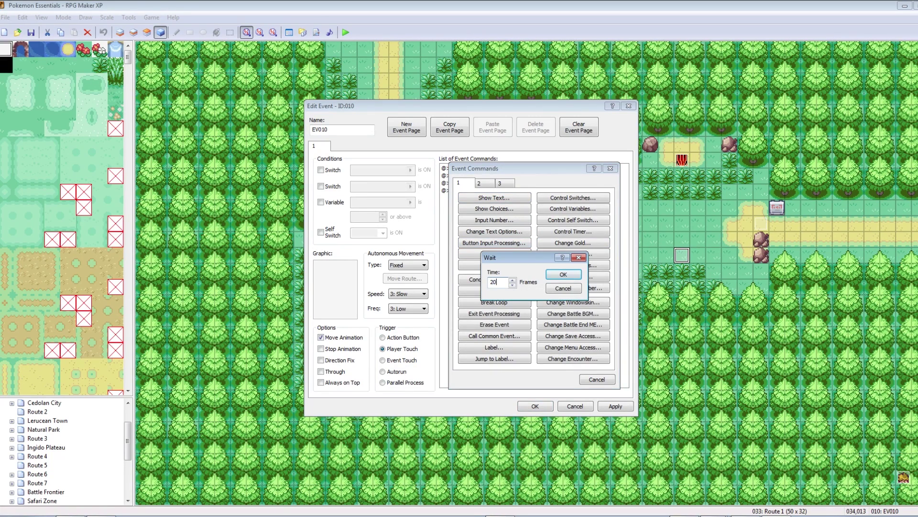
click(563, 274)
click(616, 406)
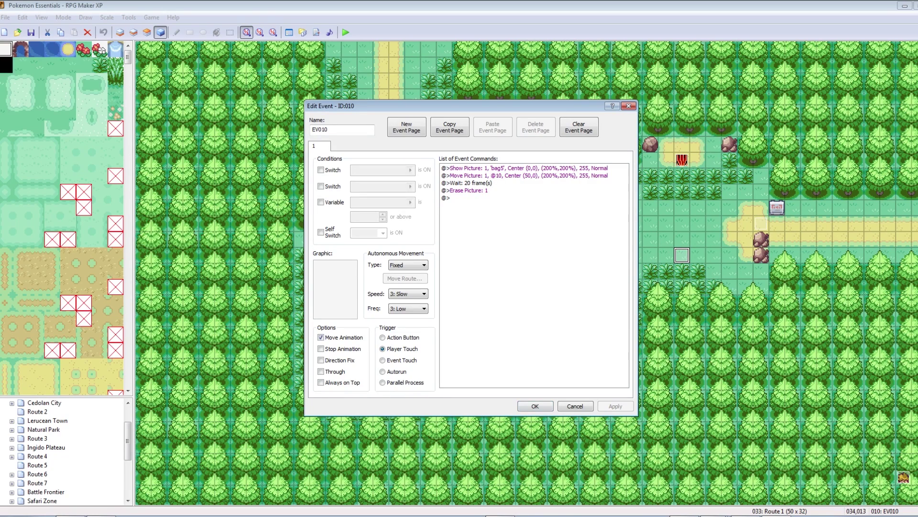
- Insert a 20-frame Wait between Show Picture and Move Picture, then apply and close the event
click(500, 175)
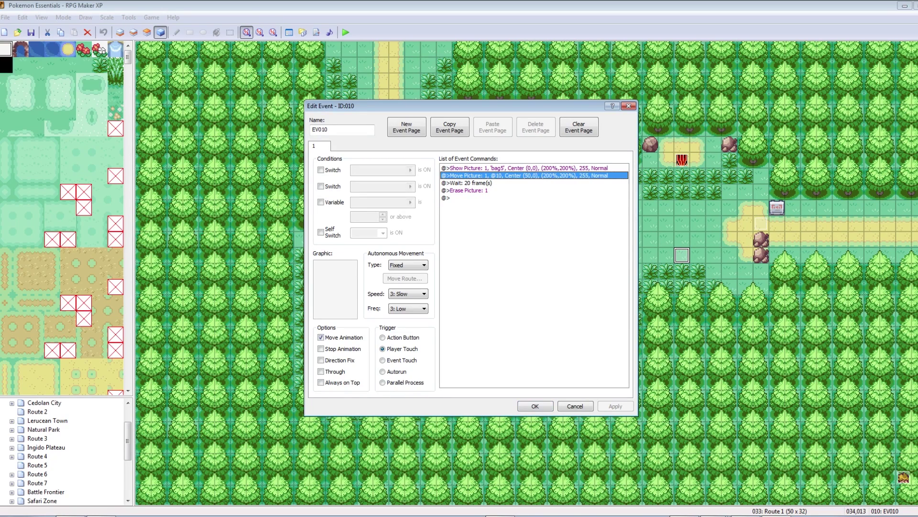
right_click(500, 174)
click(508, 180)
click(494, 254)
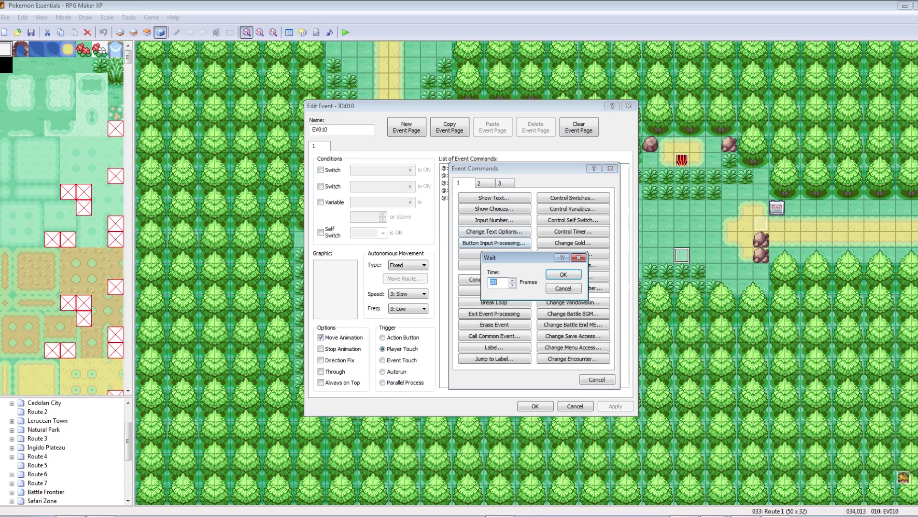
click(564, 274)
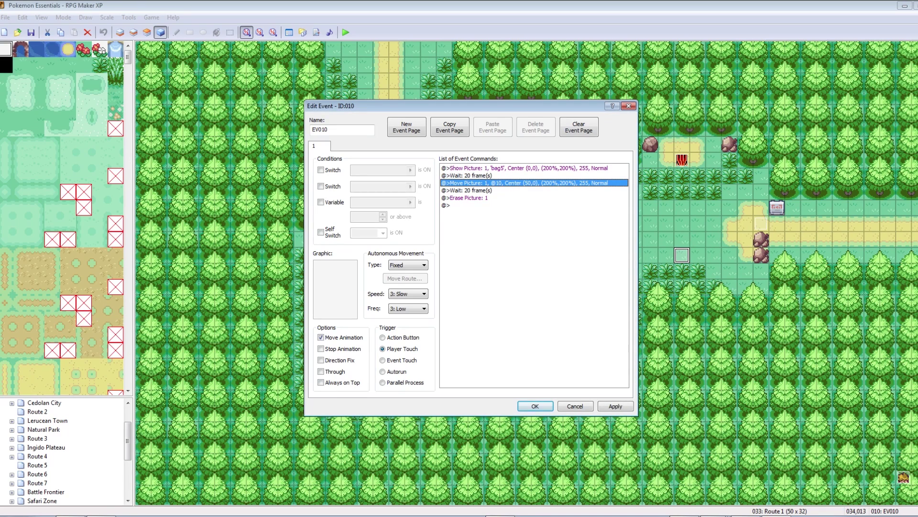
click(616, 406)
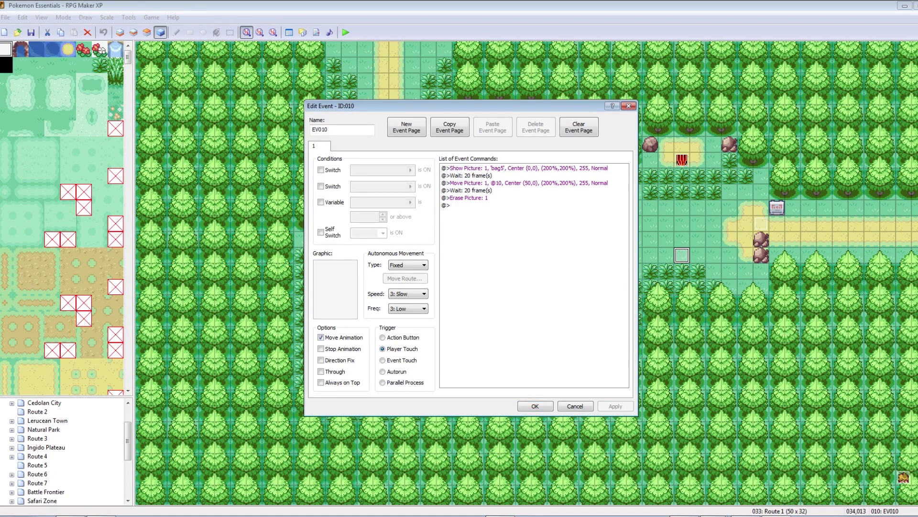
click(535, 406)
- Start a playtest of the game and continue into Route 1
click(648, 238)
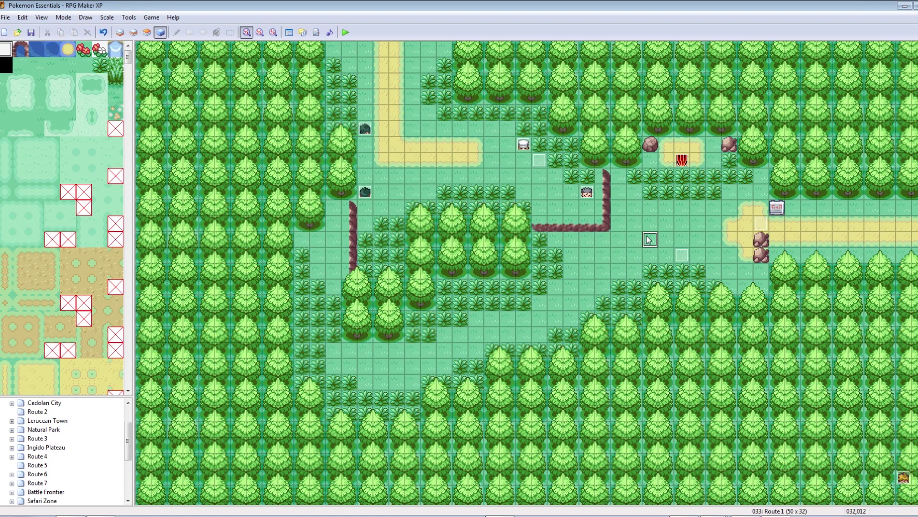
click(330, 32)
click(529, 148)
click(345, 32)
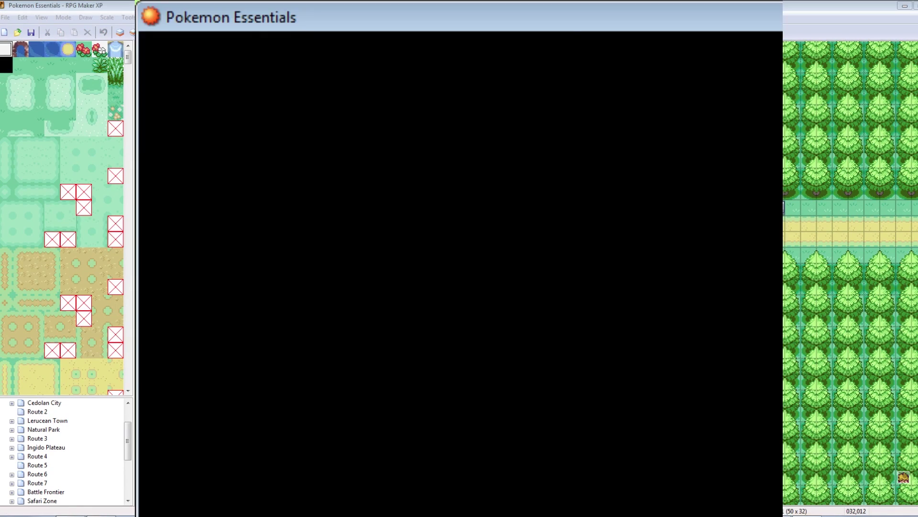
key(Return)
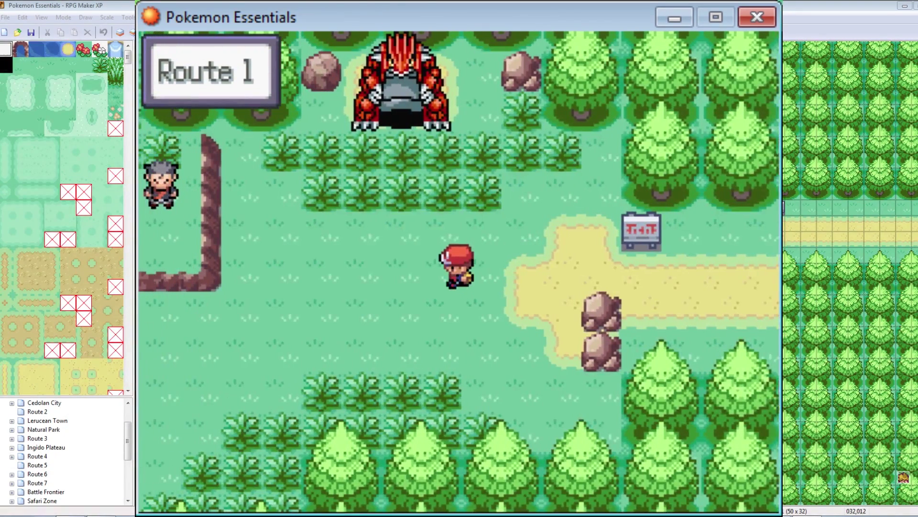
- Walk the player on and off the EV010 tile to test the picture sequence, and close the game
key(Left)
key(Down)
key(Down)
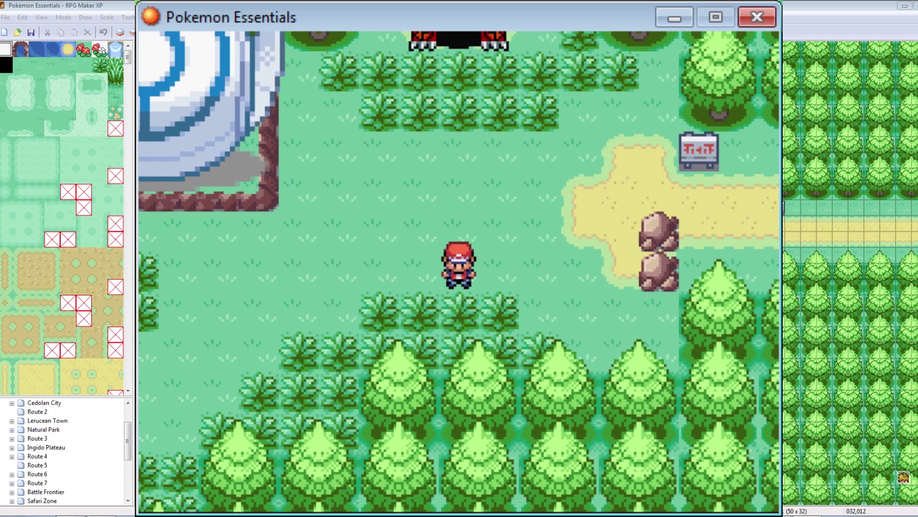
key(Up)
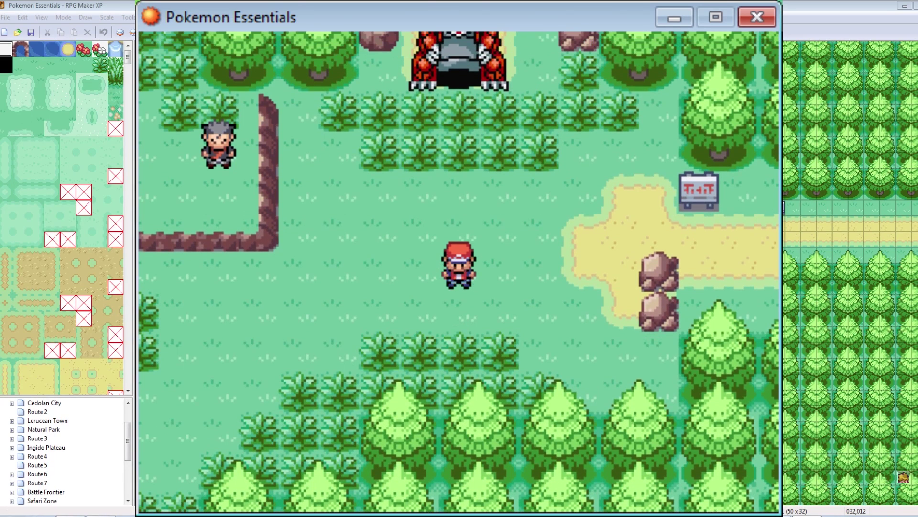
key(Down)
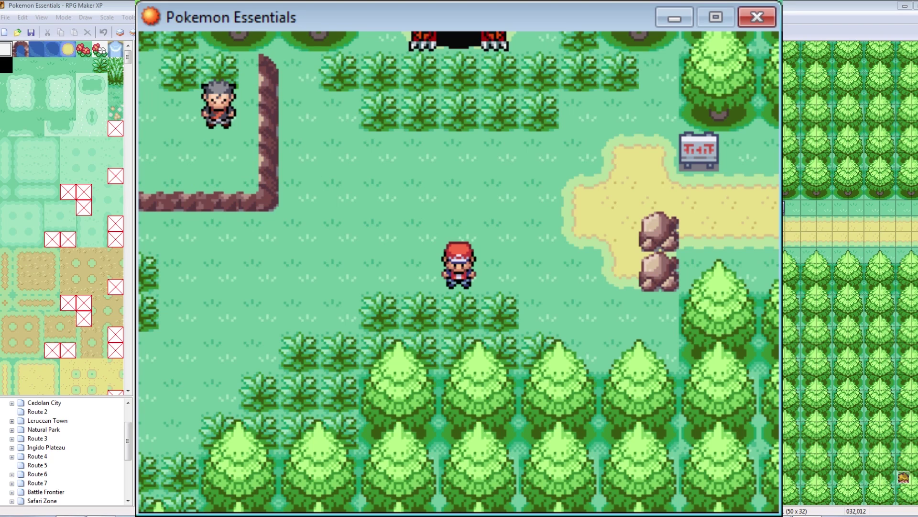
key(Up)
key(Down)
click(757, 18)
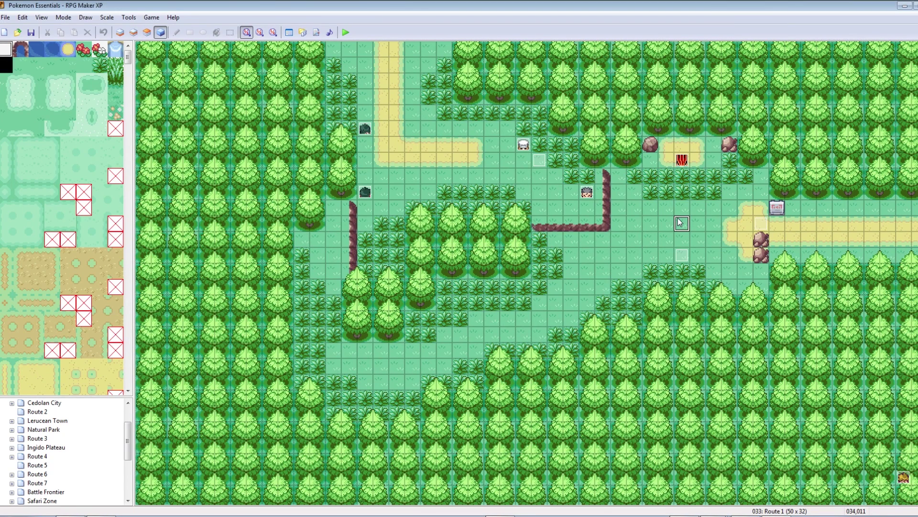
- Delete the picture test event EV010 from the Route 1 map
click(684, 255)
key(Delete)
key(ctrl+z)
right_click(683, 254)
key(Escape)
- Open event EV009 and check the settings of its trainer battle conditional branch
right_click(760, 228)
click(777, 235)
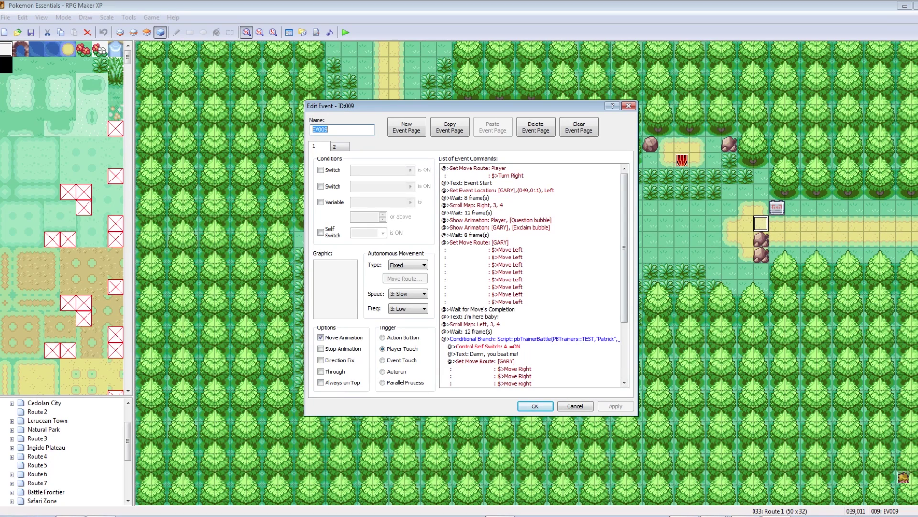
scroll(530, 275, down, 4)
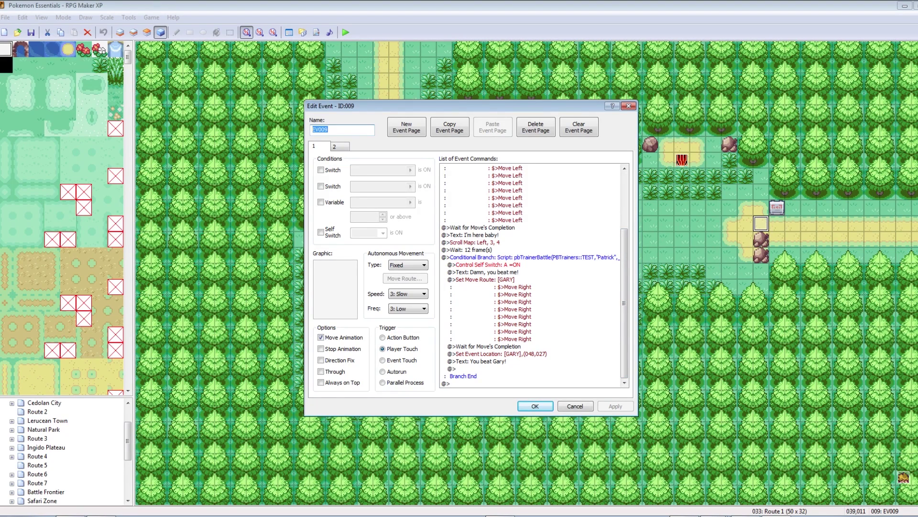
click(539, 257)
right_click(539, 257)
click(557, 273)
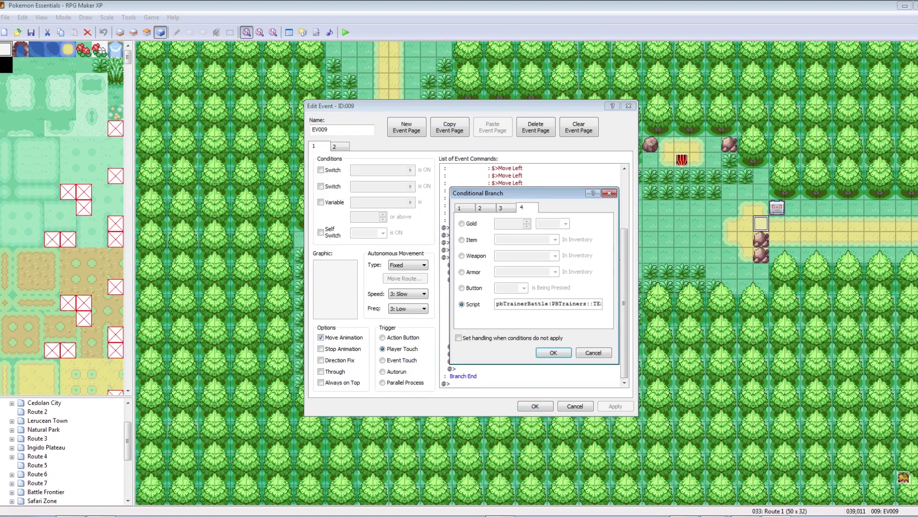
click(593, 352)
- Read through the full pbTrainerBattle script in EV009's conditional branch and close the dialog without changing it
click(529, 265)
click(529, 258)
right_click(529, 257)
click(557, 273)
key(Right)
key(Right)
key(Right)
key(Right)
key(Right)
key(Right)
key(Right)
key(Right)
key(Right)
key(Right)
key(Right)
key(Right)
key(Right)
key(Right)
key(Right)
key(Right)
key(Right)
key(Right)
key(Right)
key(Right)
key(Right)
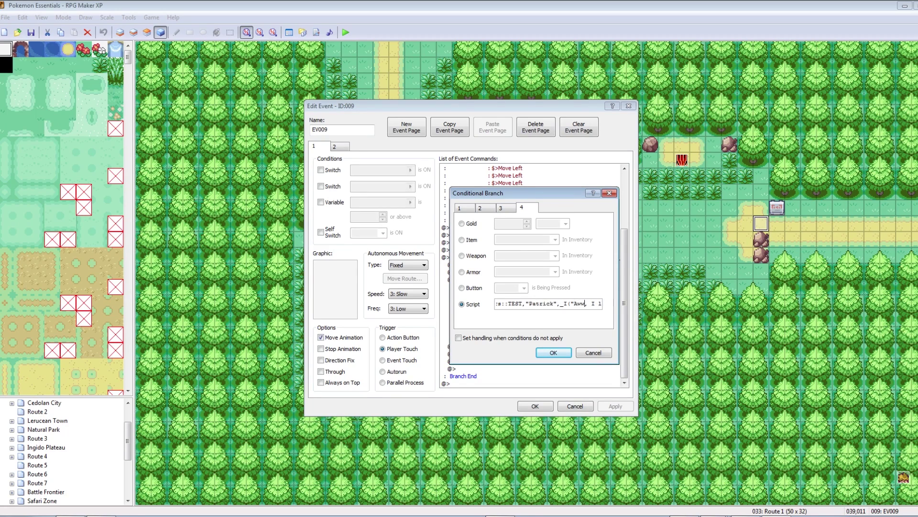
key(Right)
key(Right)
key(Right)
key(Right)
key(Right)
key(Right)
key(Right)
key(Right)
key(Right)
key(Right)
key(Right)
key(Right)
key(Right)
key(Right)
key(Left)
key(Left)
key(Left)
key(Left)
key(Left)
key(Left)
key(Left)
key(Left)
key(Left)
key(Left)
key(Left)
key(Left)
key(Left)
key(Left)
key(Left)
click(609, 193)
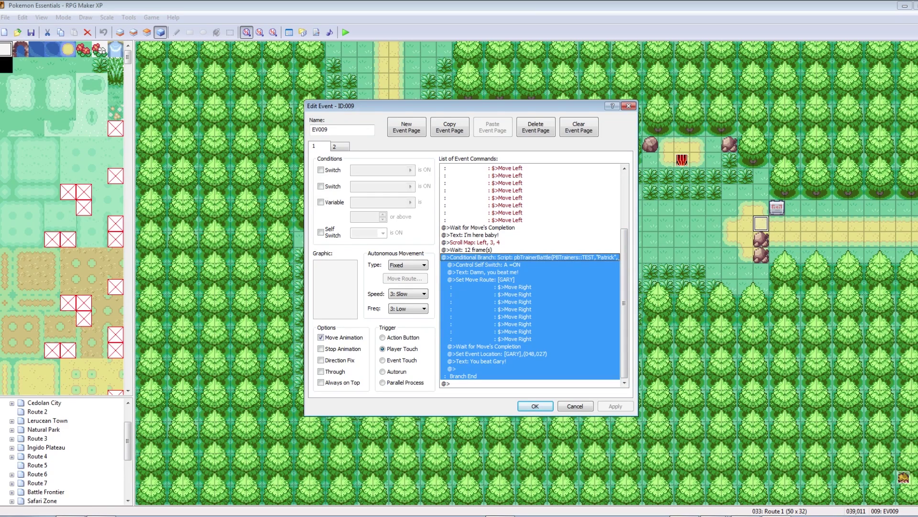
- Review EV009's command list from its start to the end of the battle branch and close the event
click(493, 264)
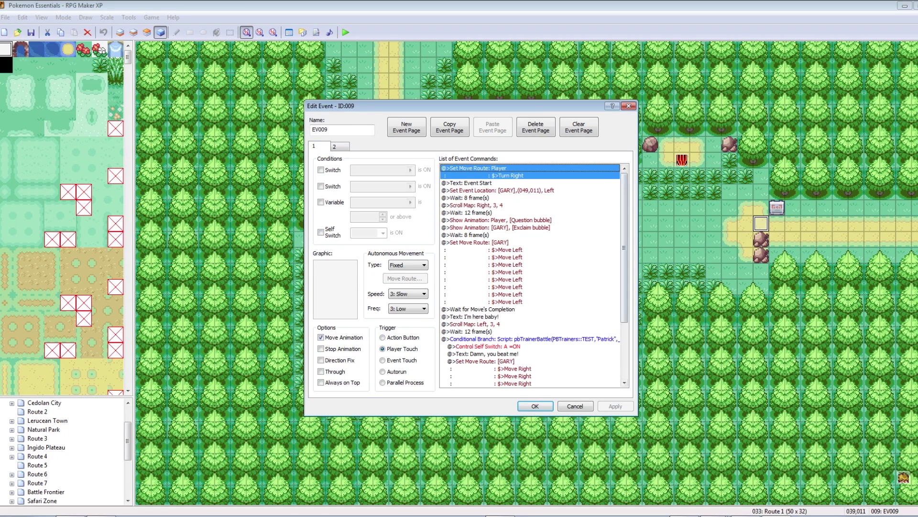
scroll(531, 275, down, 4)
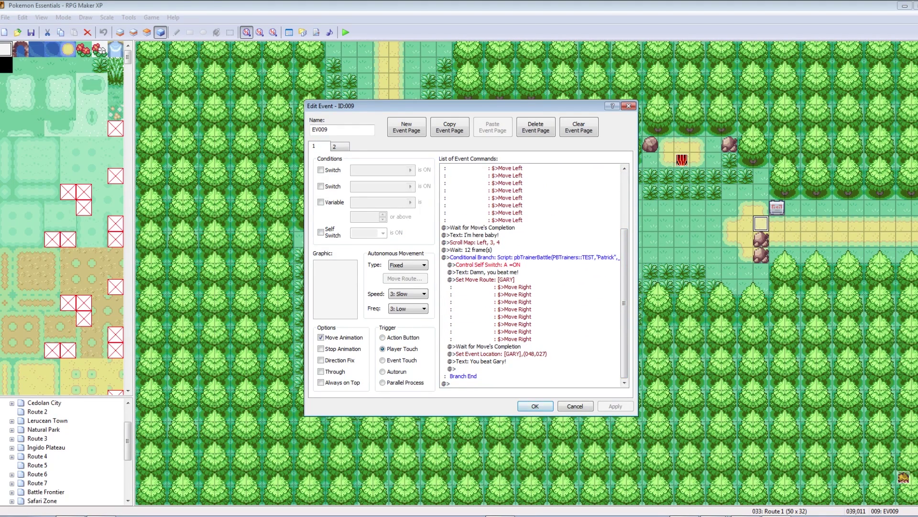
click(538, 404)
right_click(682, 255)
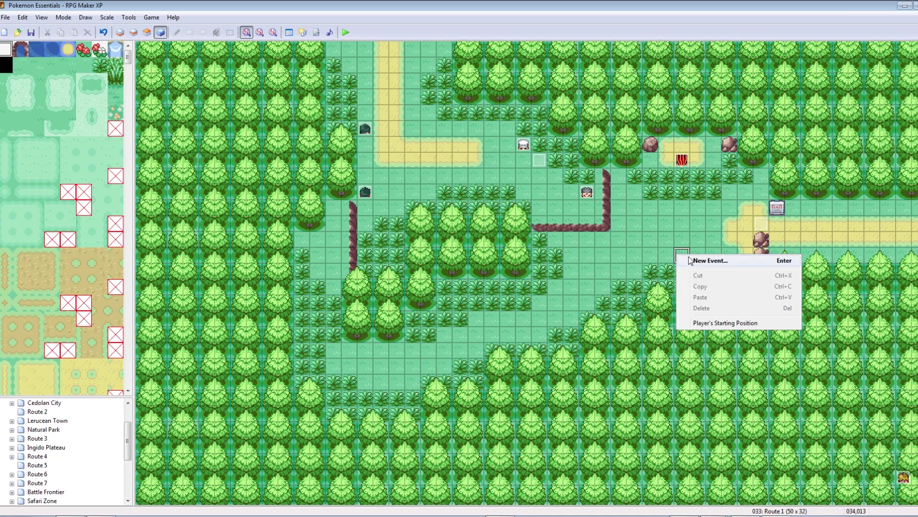
click(699, 261)
click(534, 168)
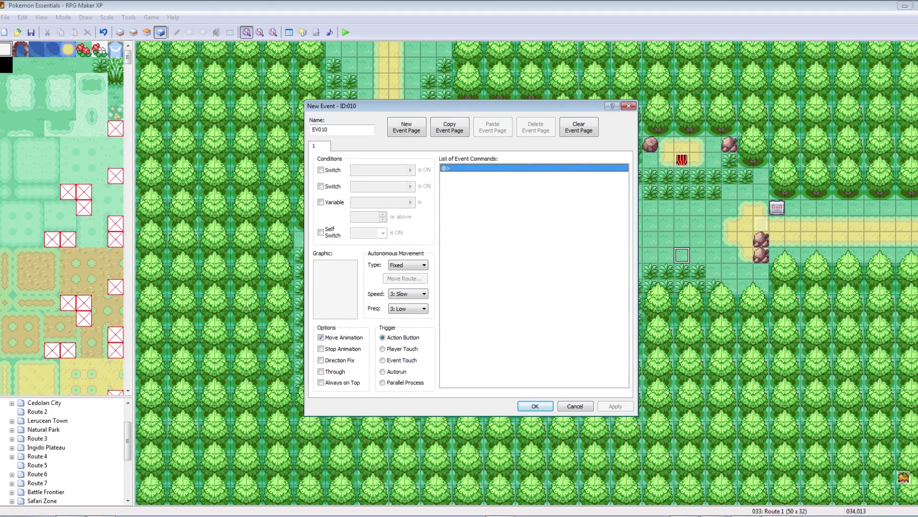
double_click(534, 168)
click(485, 183)
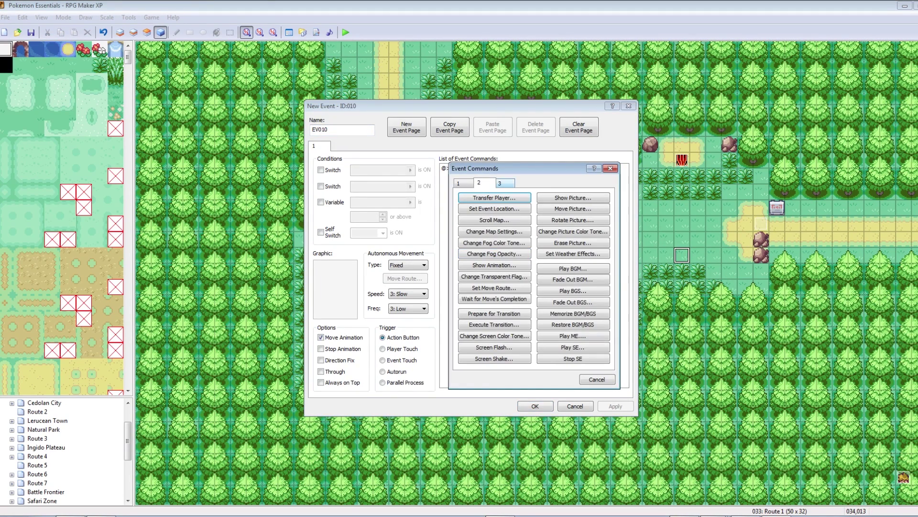
click(463, 183)
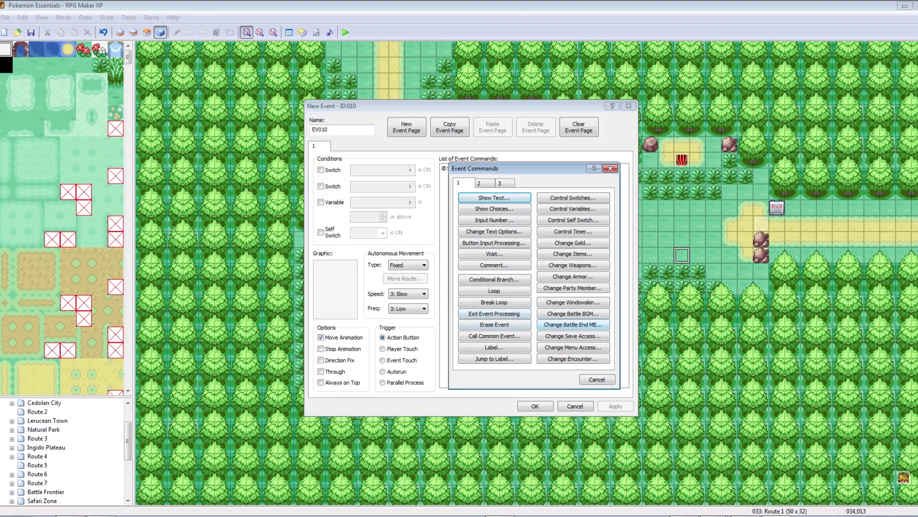
click(610, 168)
click(629, 106)
- Insert a Change Battle BGM command set to GSC Battle before EV009's trainer battle conditional branch and save the event
click(762, 224)
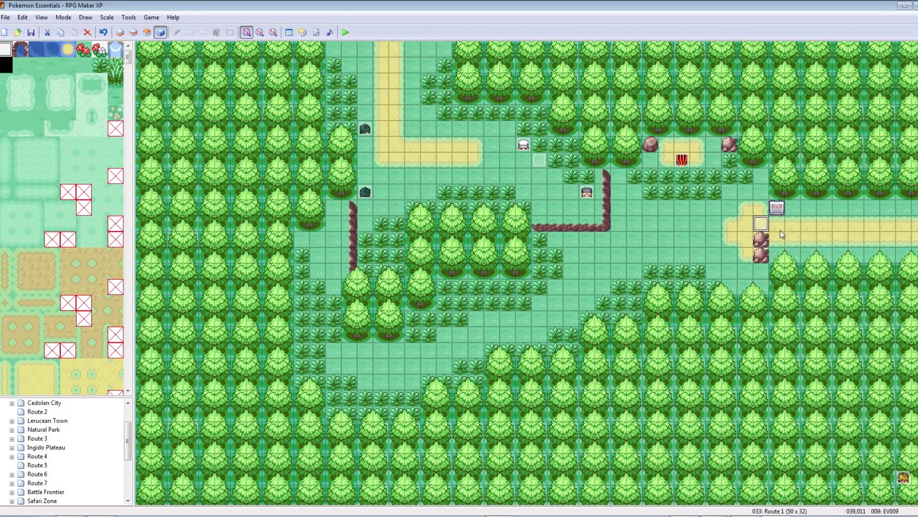
key(Return)
drag(624, 234, 624, 264)
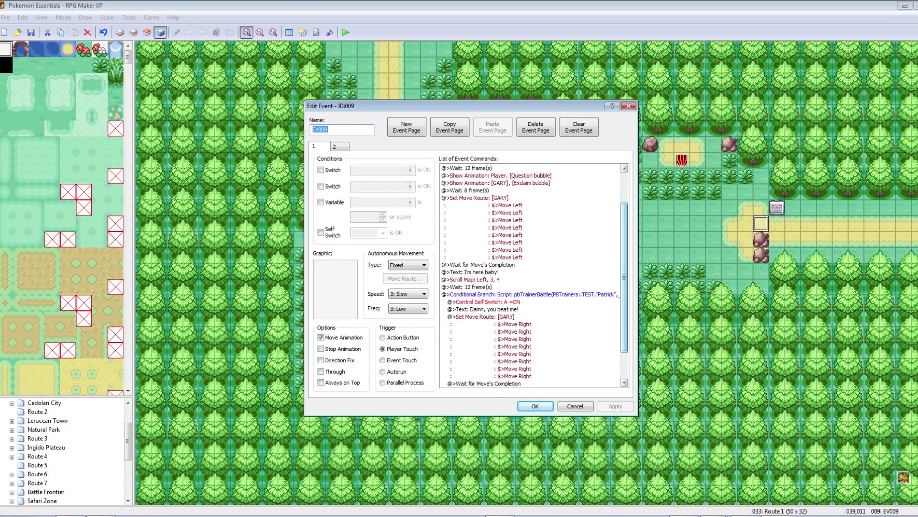
click(507, 294)
right_click(480, 294)
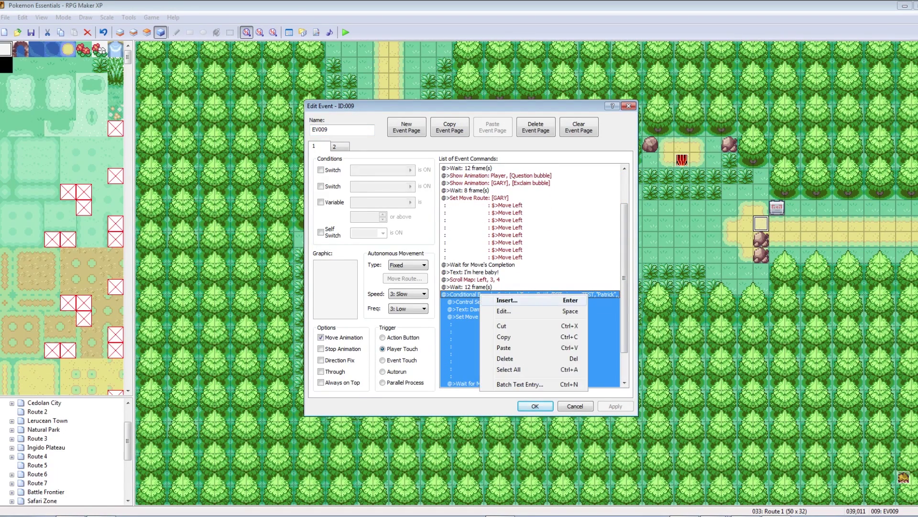
click(493, 299)
click(573, 314)
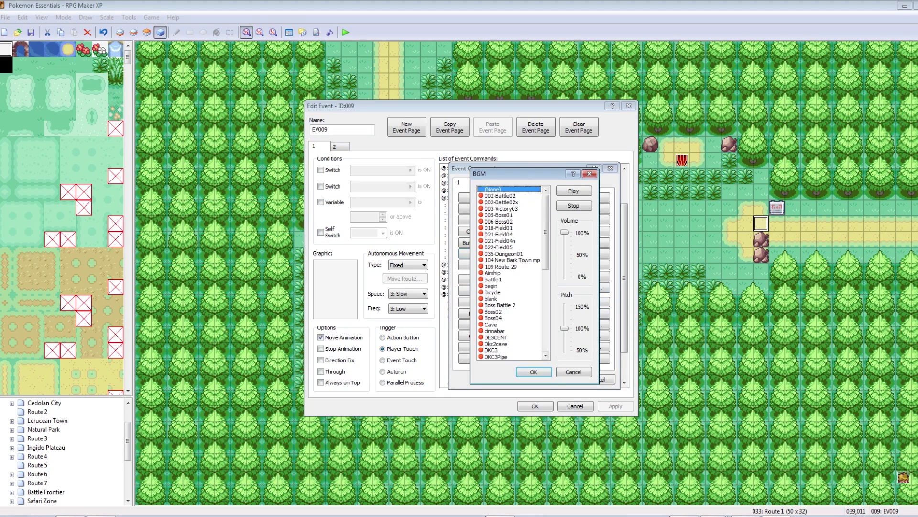
scroll(509, 273, down, 10)
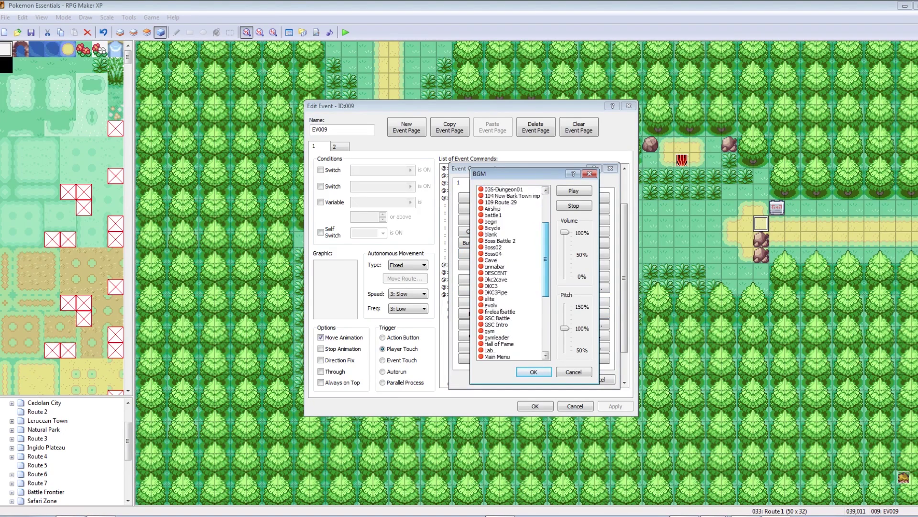
scroll(510, 273, up, 3)
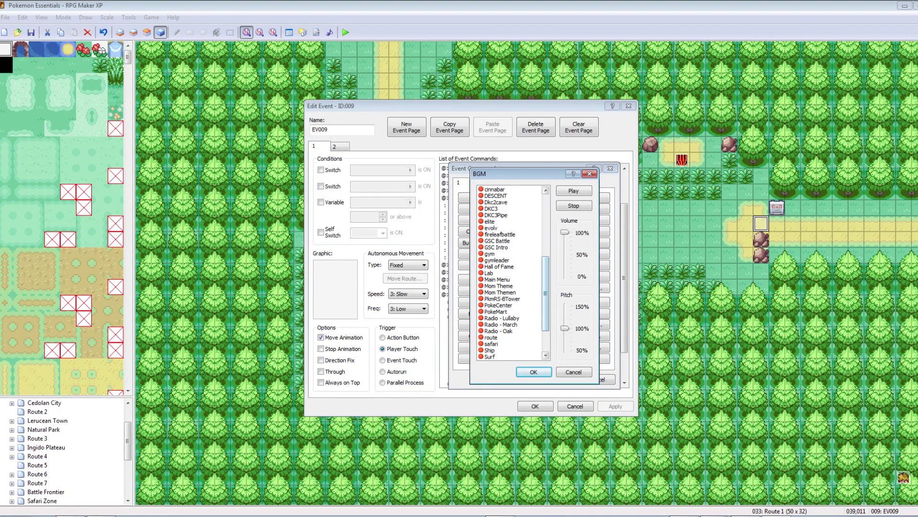
click(498, 241)
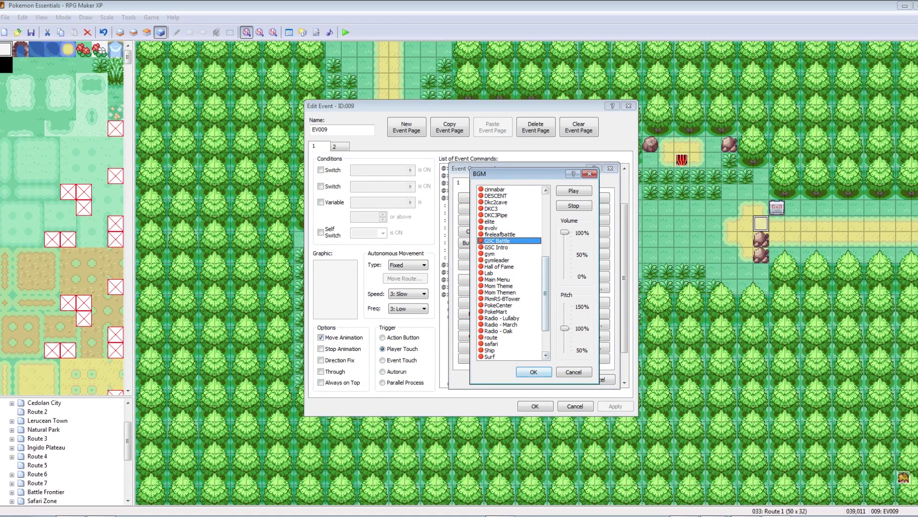
click(534, 372)
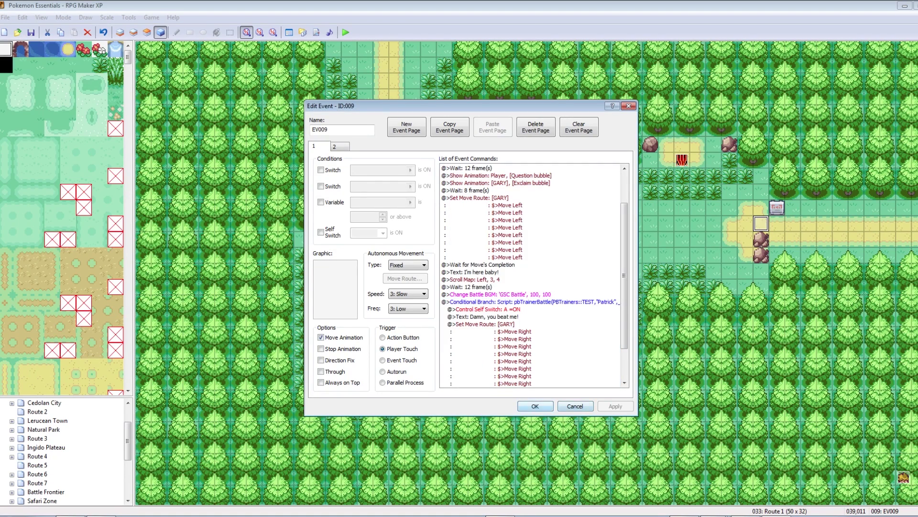
key(Return)
- Playtest the Route 1 cutscene up to the start of the trainer battle to check its music, and quit the game
click(346, 33)
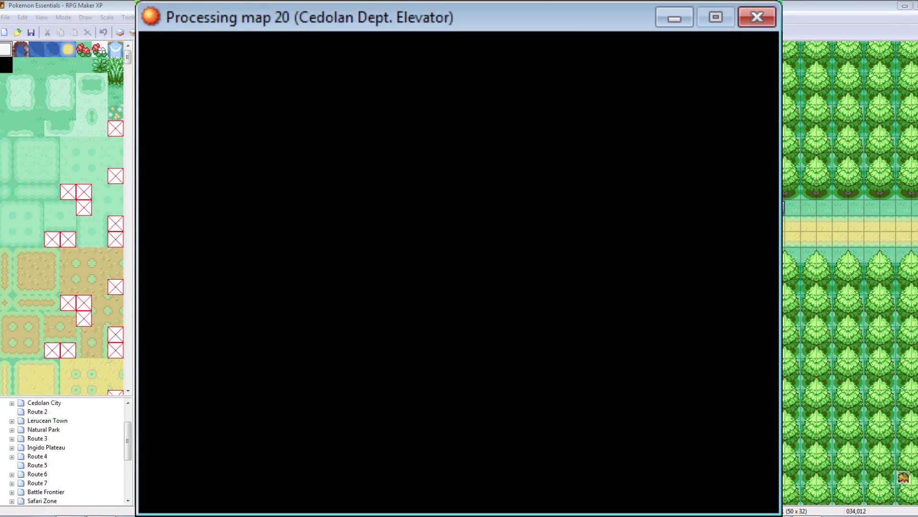
key(Return)
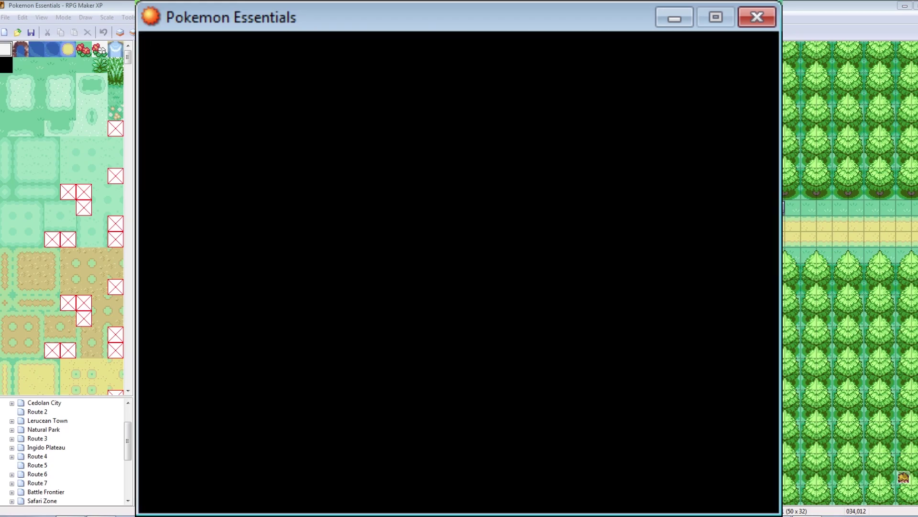
key(Right)
key(Return)
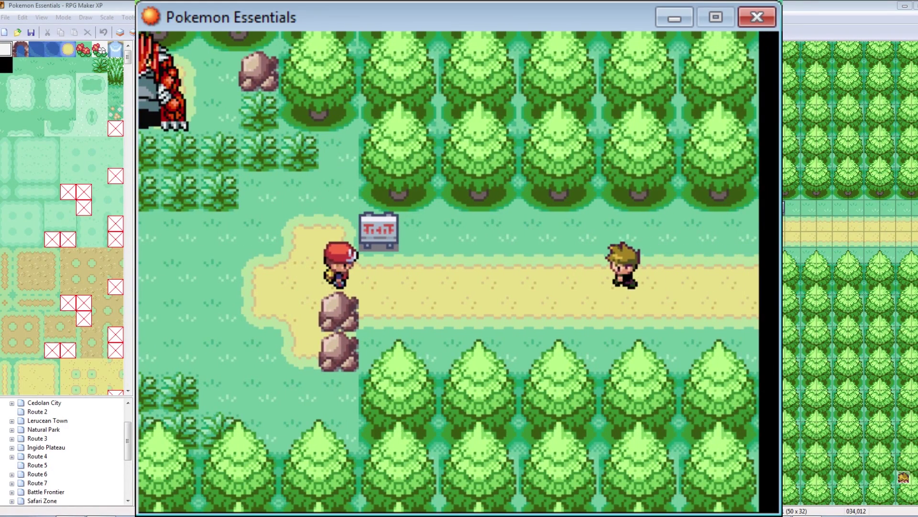
key(Return)
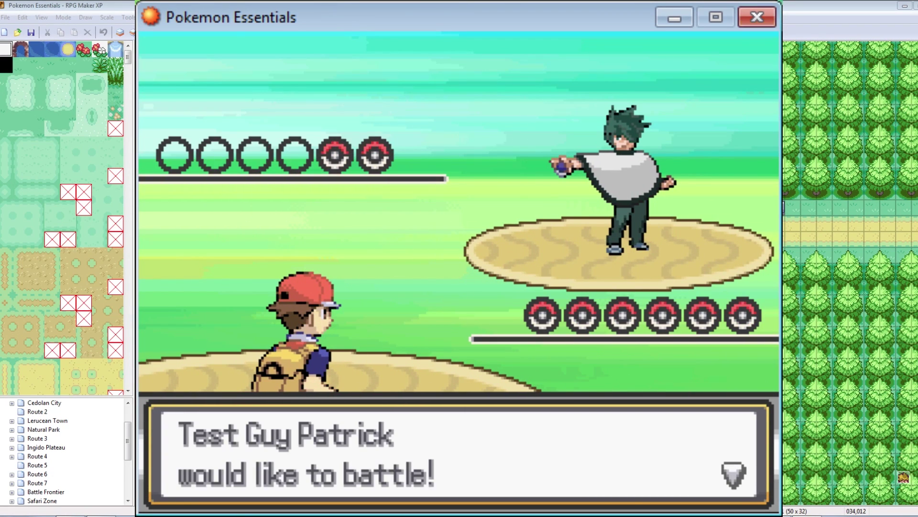
key(alt+F4)
- Delete the Change Battle BGM command from EV009 and save the event
click(710, 214)
right_click(761, 223)
click(775, 229)
click(530, 338)
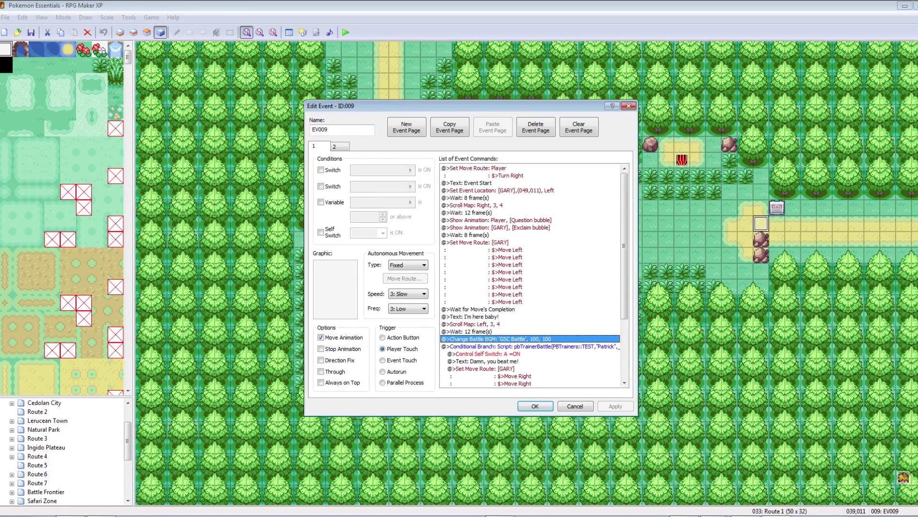
key(Delete)
click(615, 407)
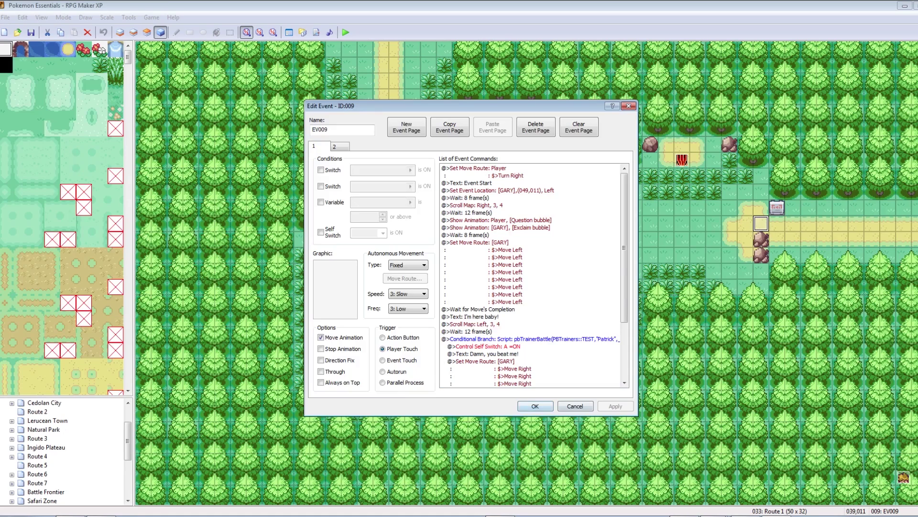
click(536, 407)
- Create event EV010 on the grass of Route 1, look through the command pages and add a Recover All command for Entire Party
click(638, 243)
click(684, 258)
double_click(683, 256)
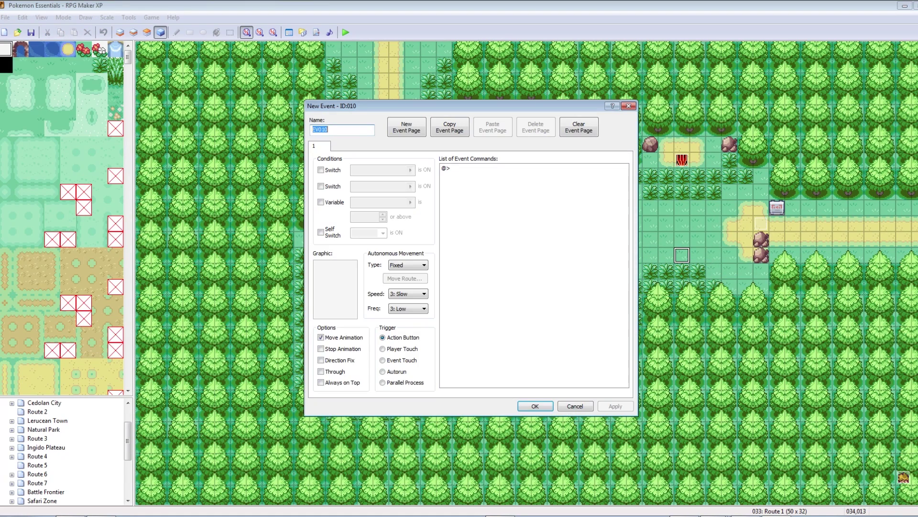
right_click(444, 168)
click(466, 174)
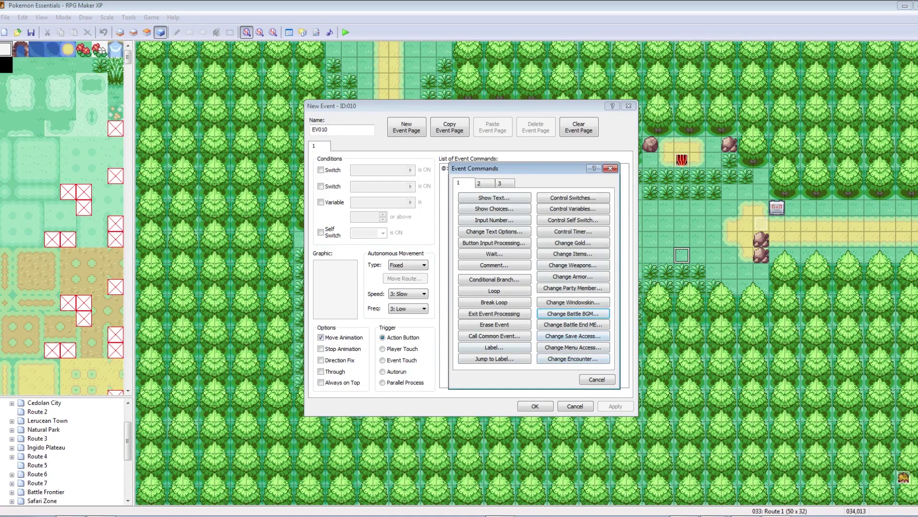
click(485, 183)
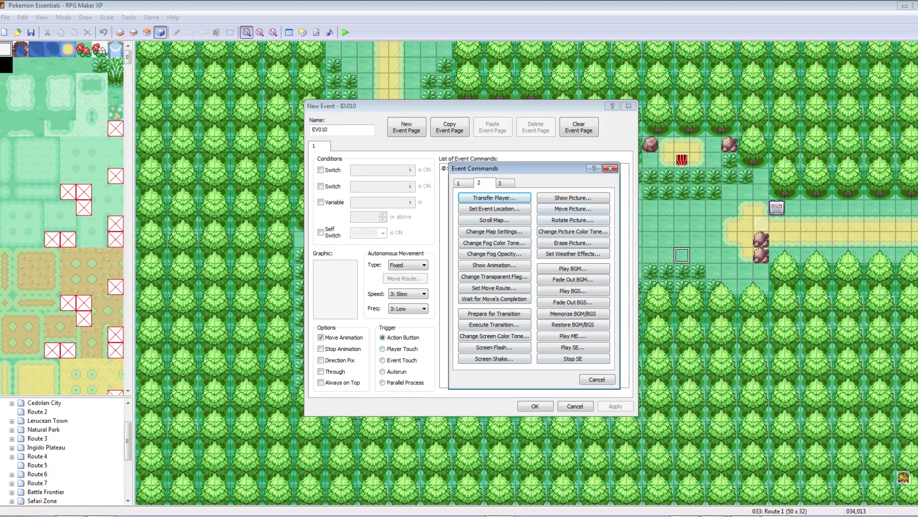
click(500, 182)
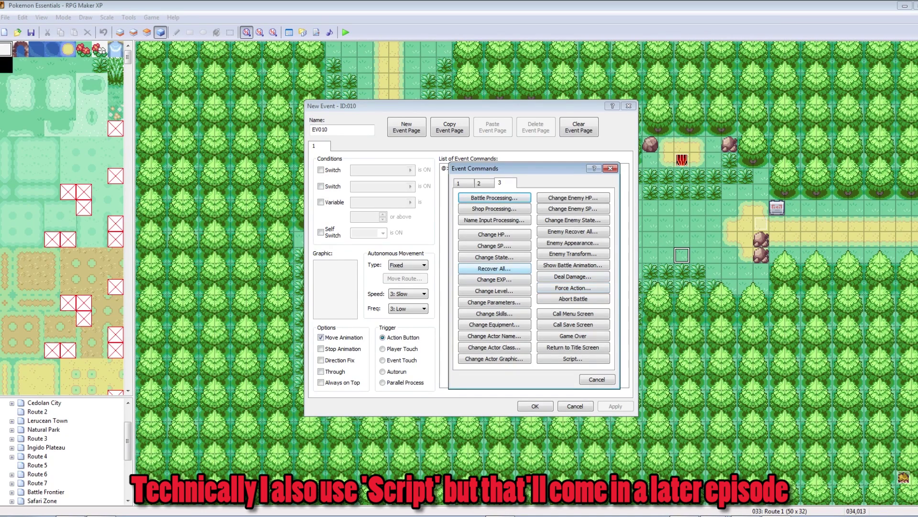
click(494, 268)
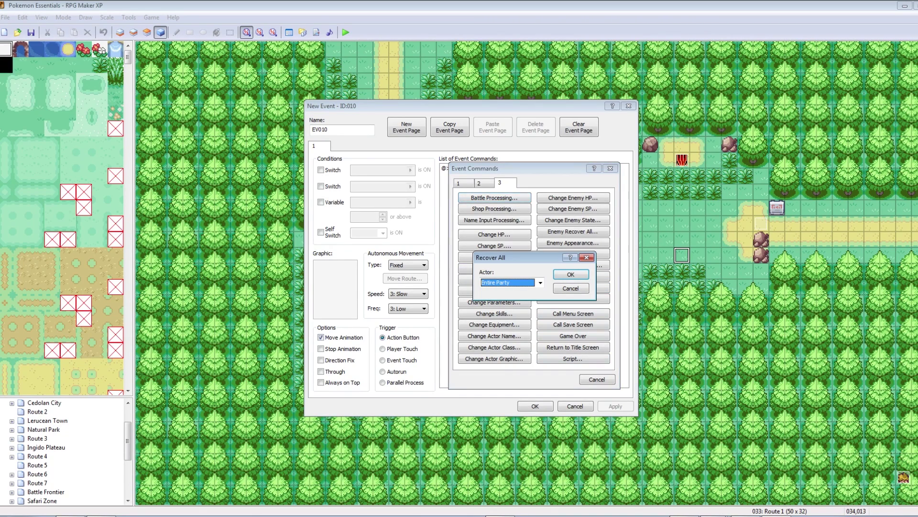
click(583, 275)
- Remove the Recover All command from EV010 and delete the event from the Route 1 map
click(534, 167)
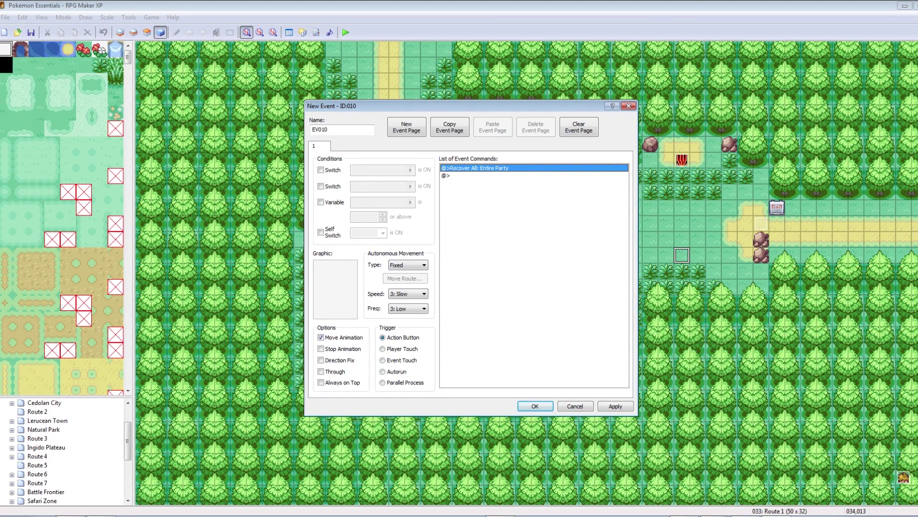
key(Delete)
click(616, 406)
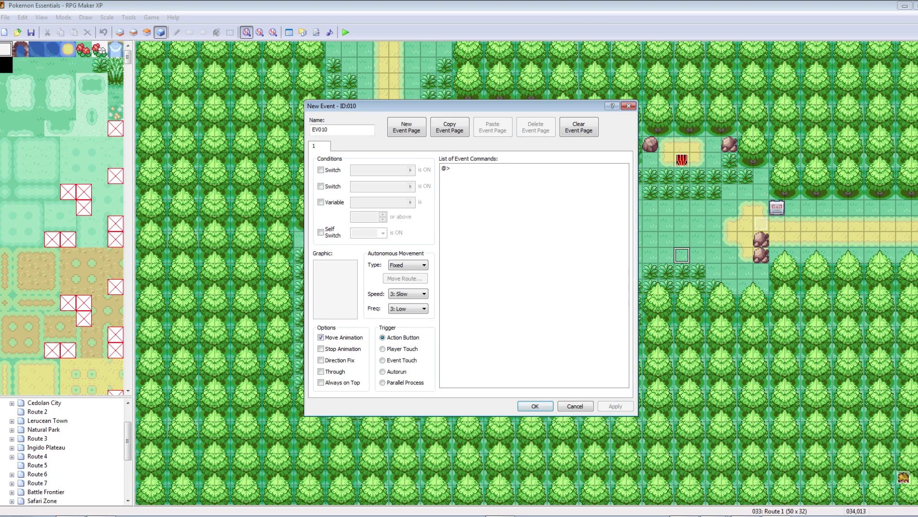
click(535, 406)
click(646, 255)
click(684, 257)
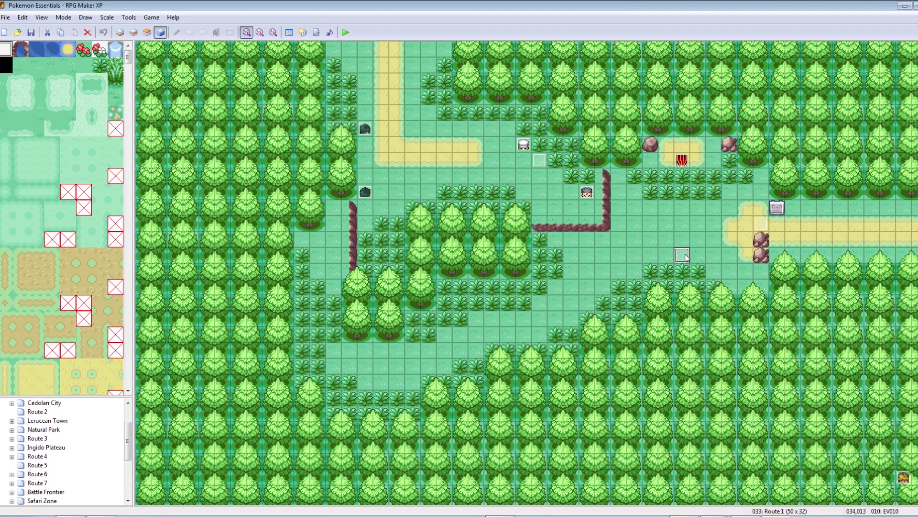
key(Delete)
click(760, 229)
- Open the Nurse event in the Lerucean Town Poké Center map and examine how it uses Recover All for Entire Party
drag(72, 398, 74, 250)
click(42, 318)
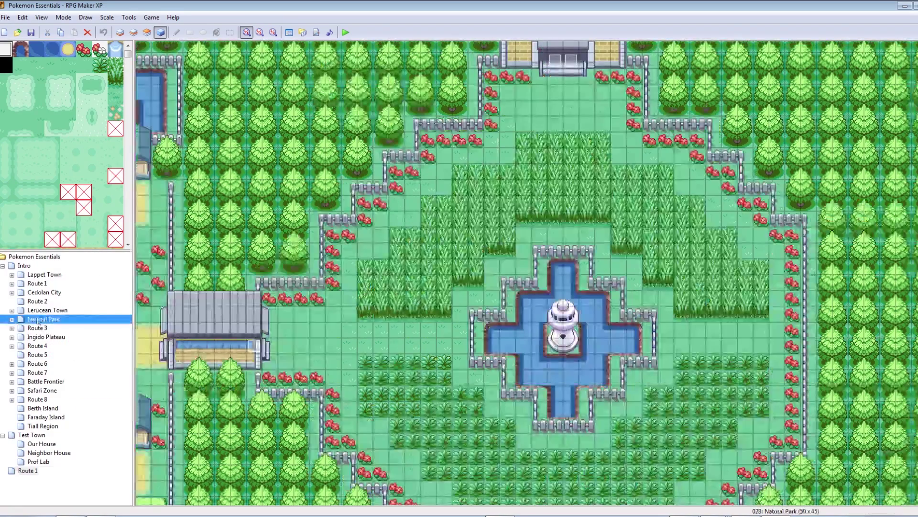
drag(28, 319, 28, 313)
click(12, 310)
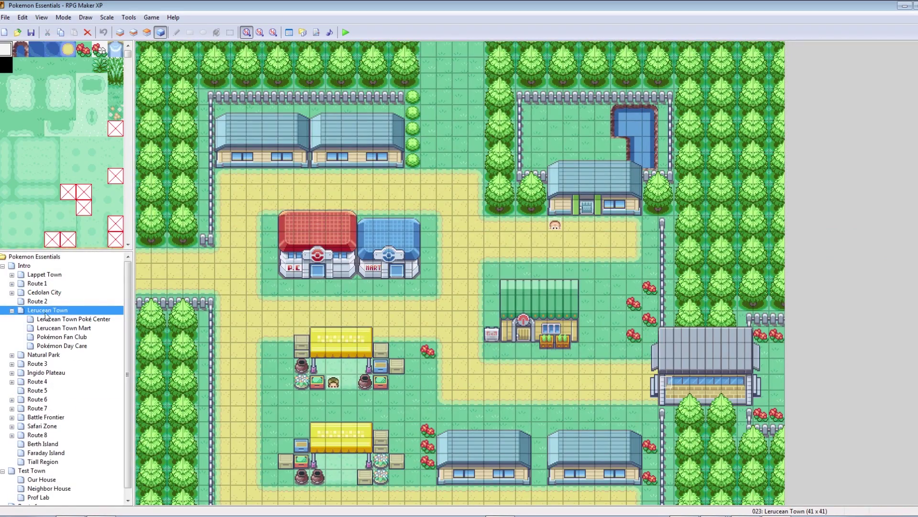
click(72, 318)
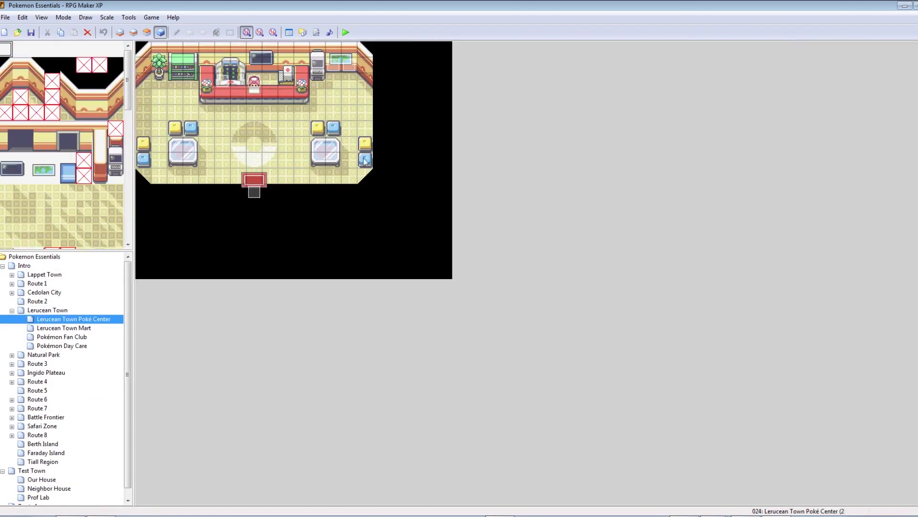
double_click(254, 82)
click(530, 220)
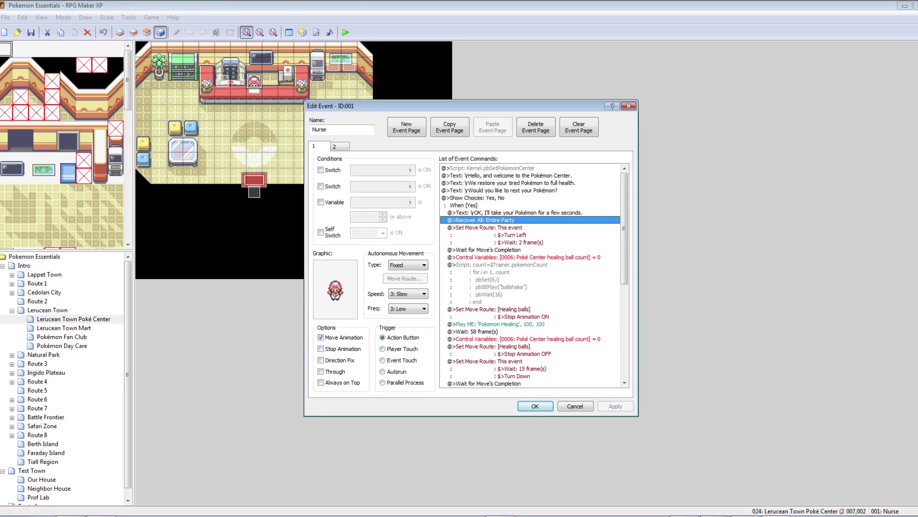
- Close the Nurse event, collapse the Lerucean Town maps and return to the Route 1 map below Test Town
click(629, 105)
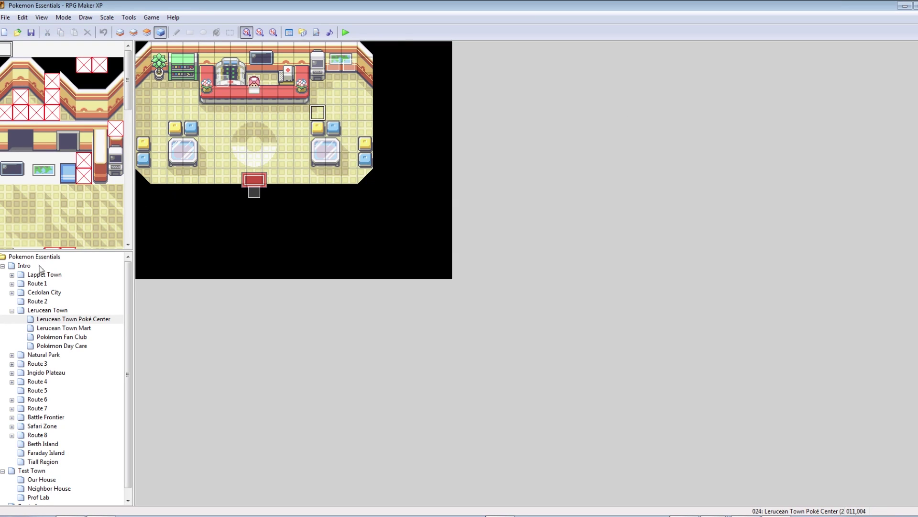
click(12, 310)
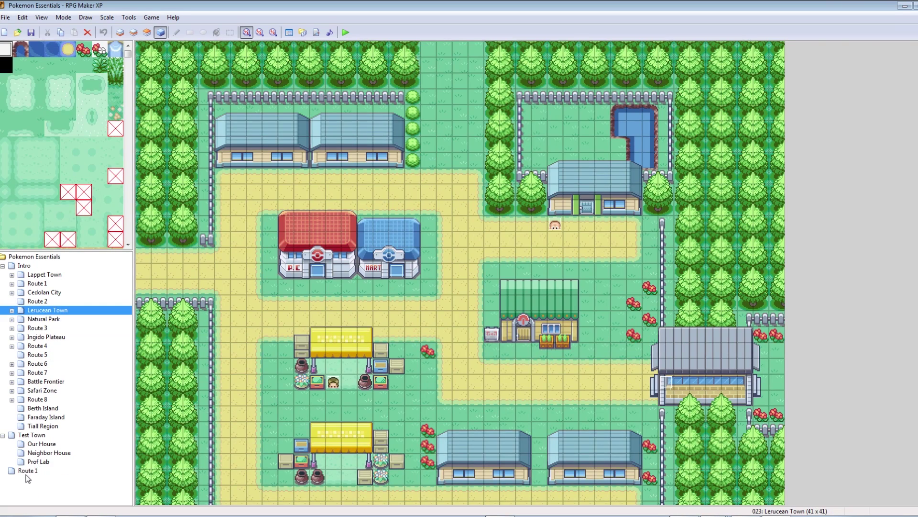
click(26, 473)
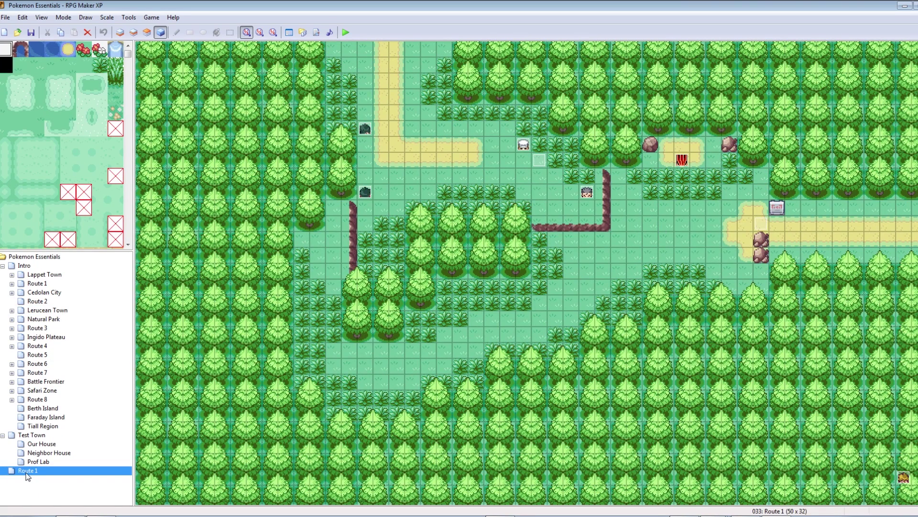